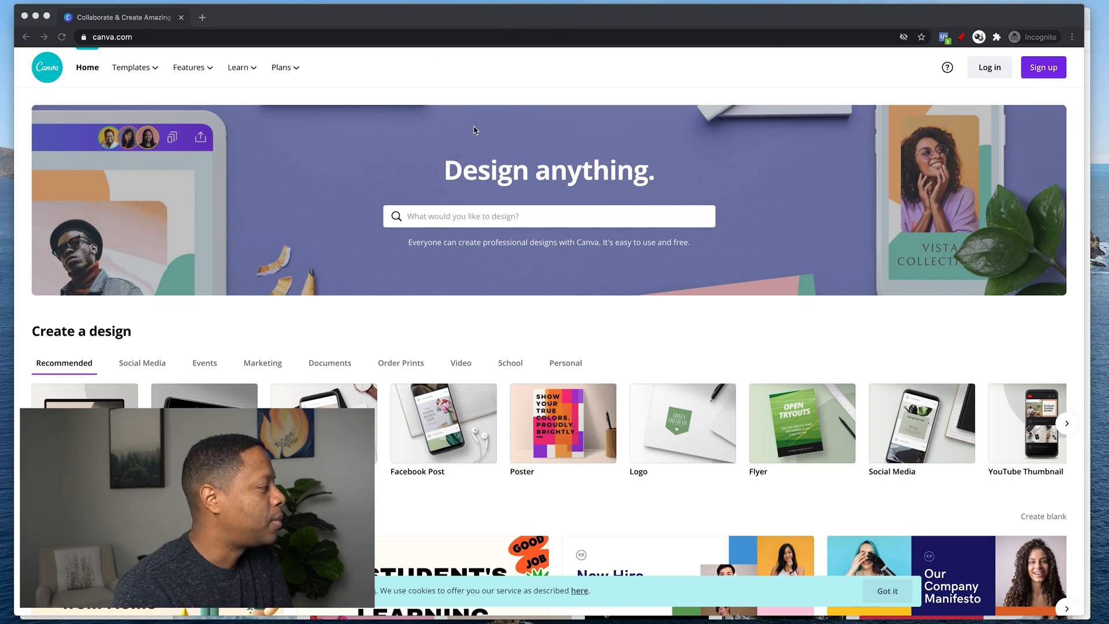
Load canva.com, look over its plans and sign-up options without registering, and close the incognito window
click(138, 36)
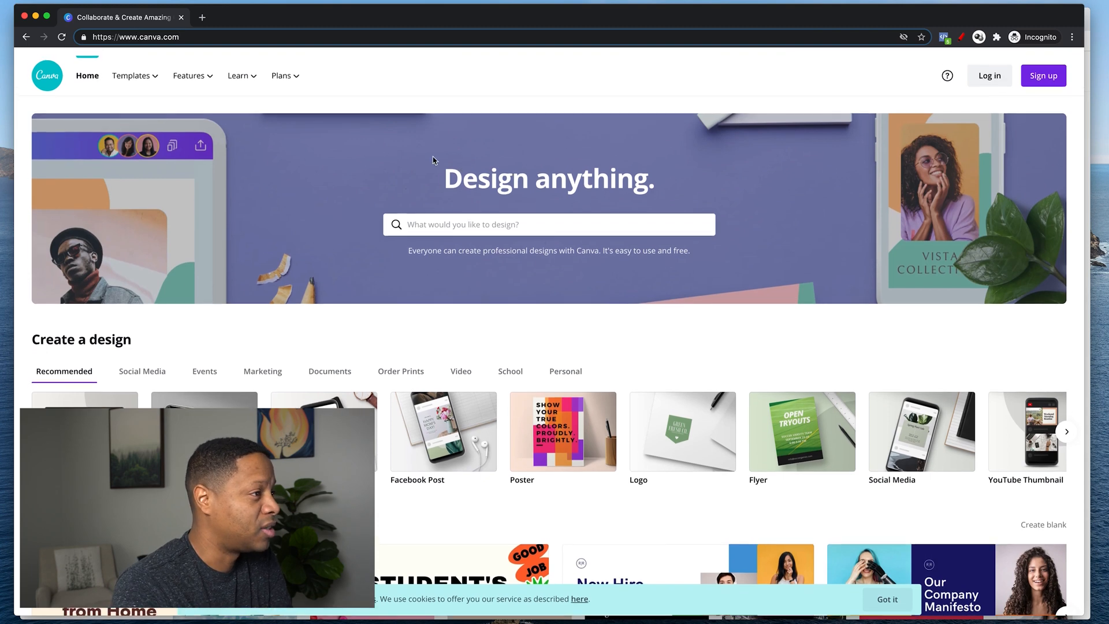
mouse_move(296, 71)
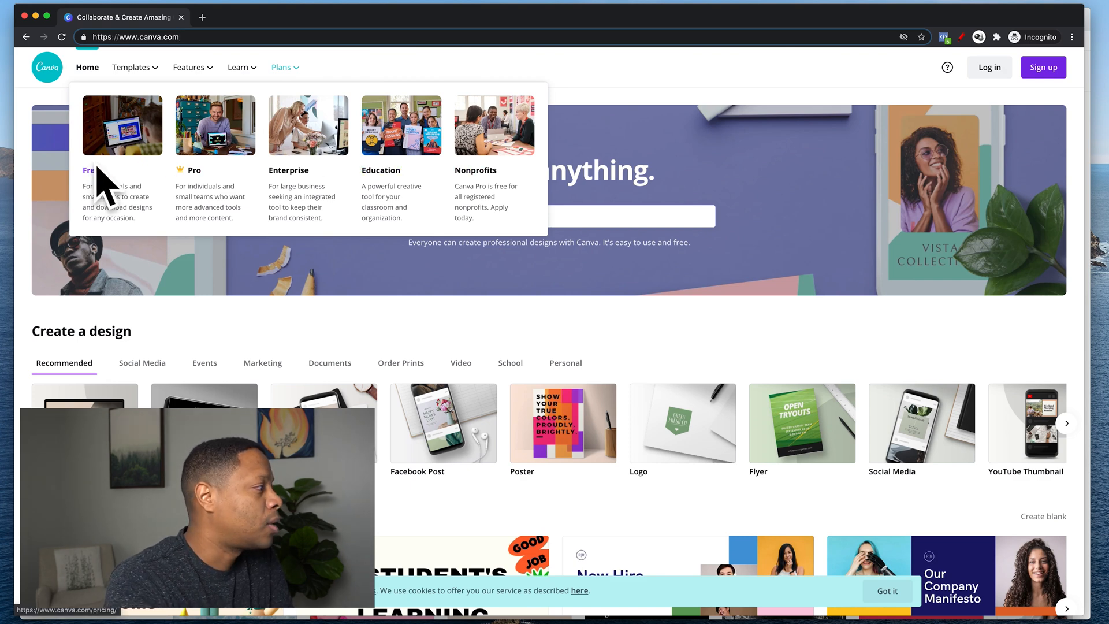
click(1044, 68)
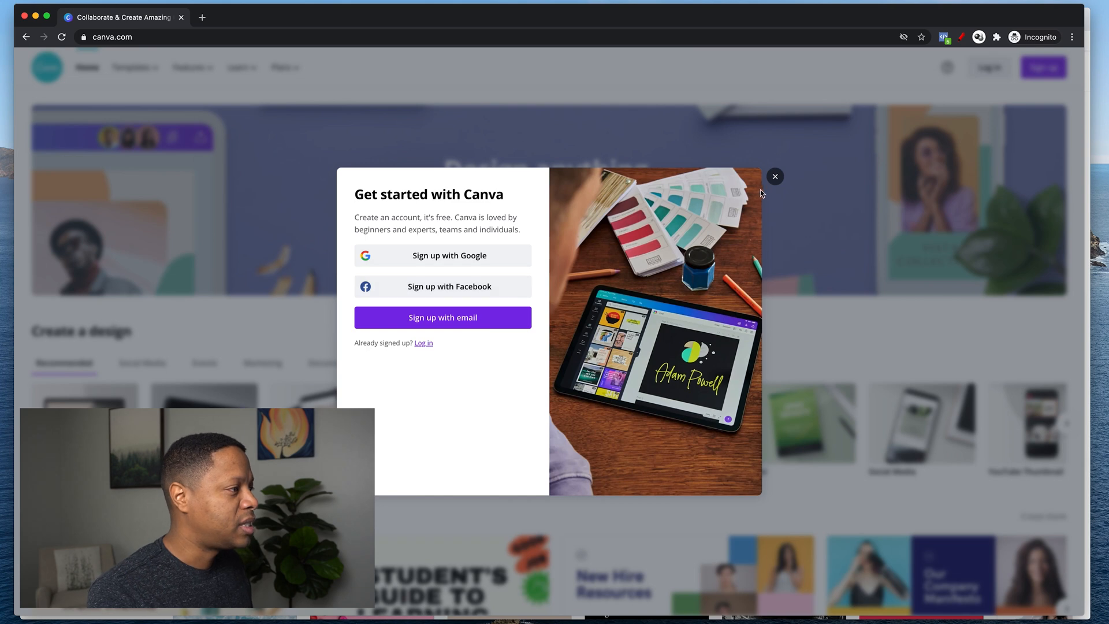
click(774, 178)
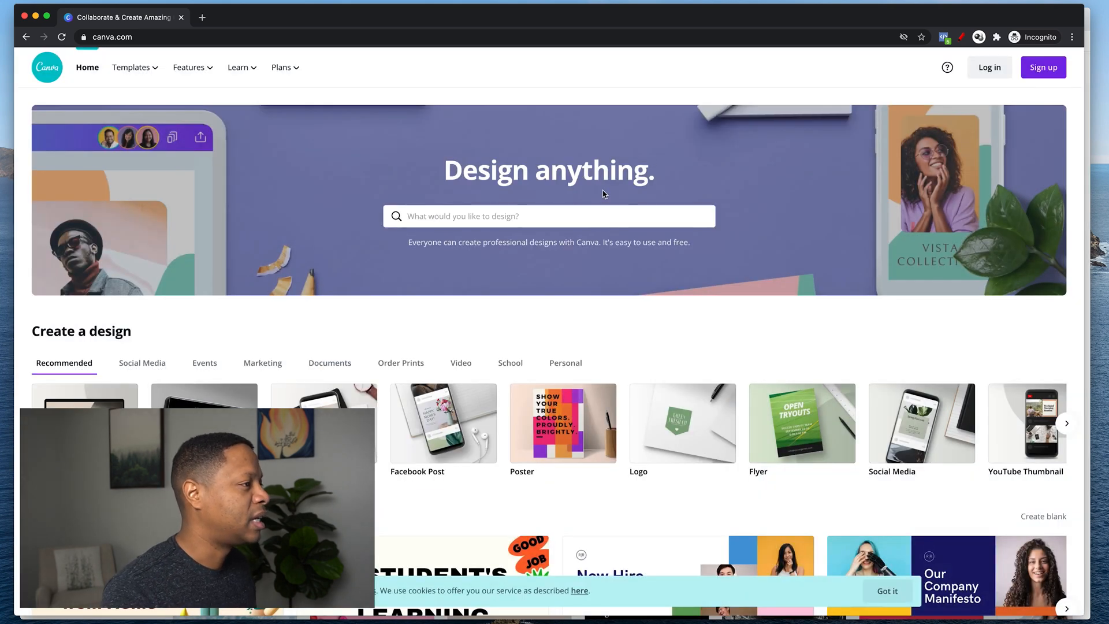
mouse_move(146, 71)
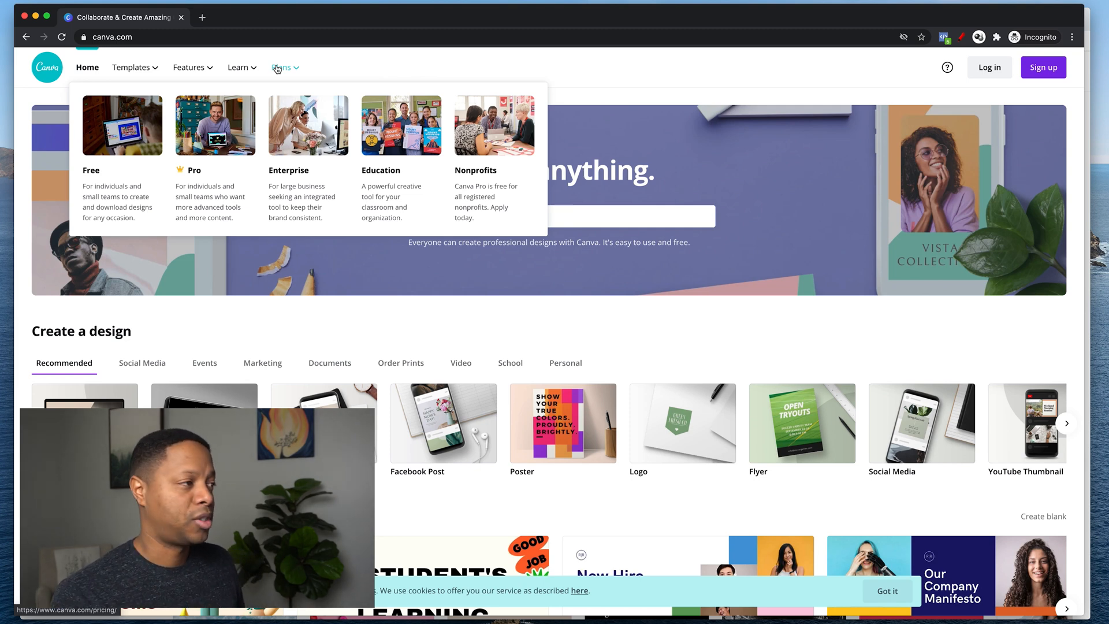
click(24, 16)
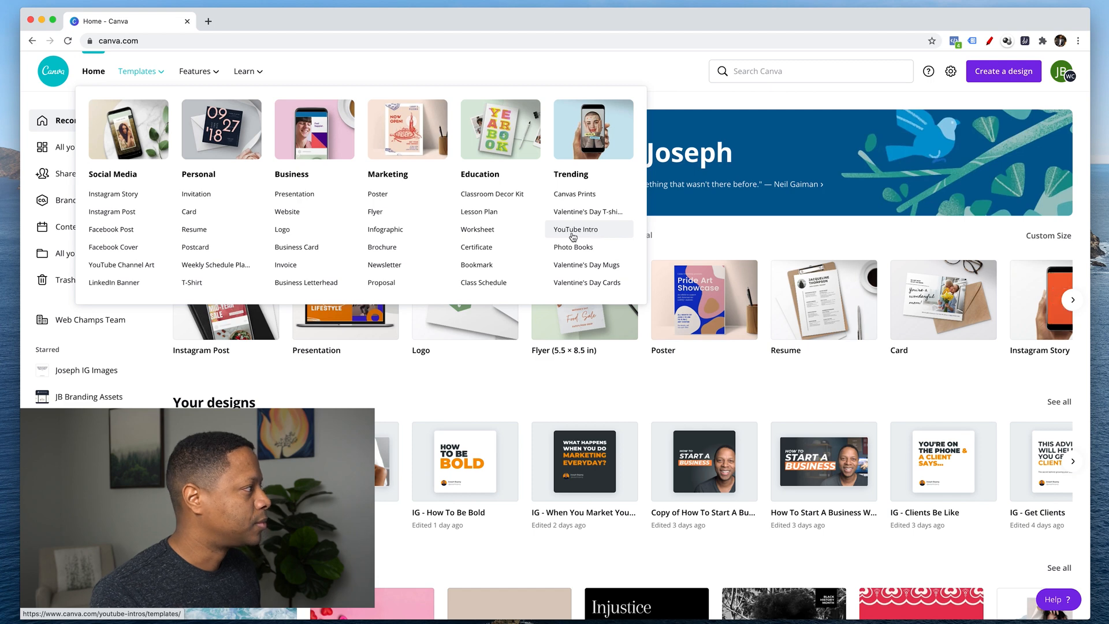
Search Canva for "youtube th" and open the suggested YouTube Thumbnail templates at 1280 × 720 px
mouse_move(211, 77)
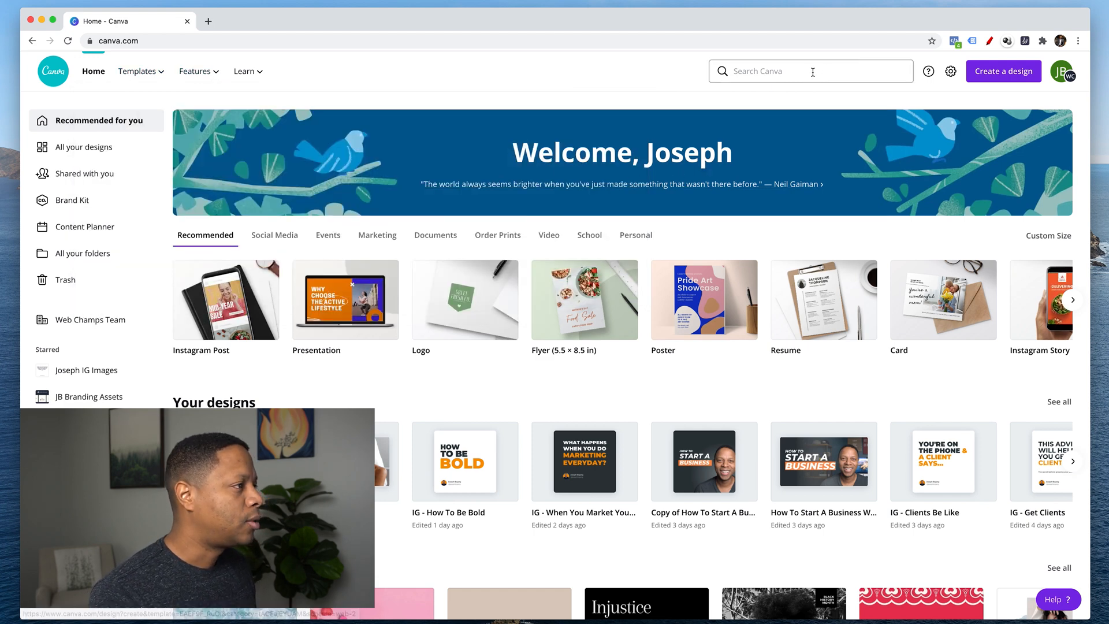
click(812, 72)
text(y)
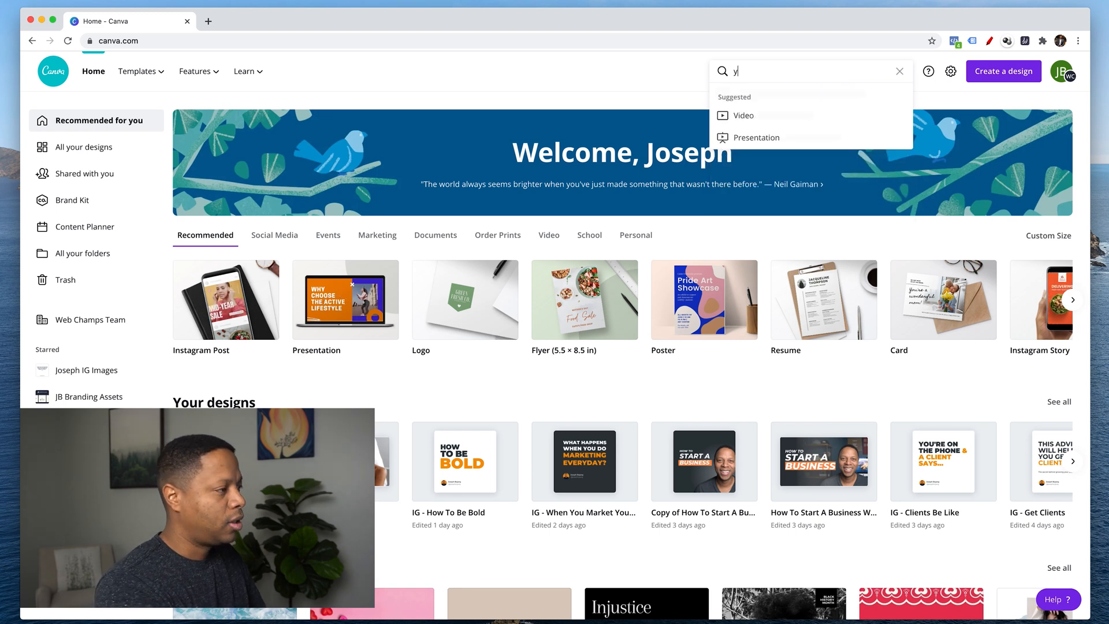
text(outube th)
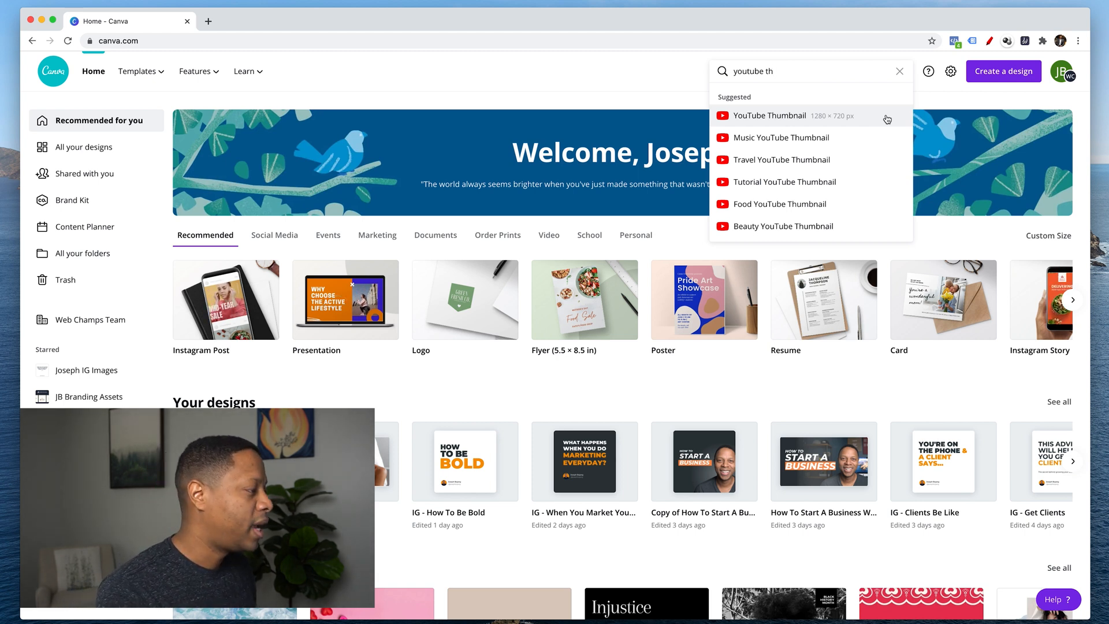
click(887, 119)
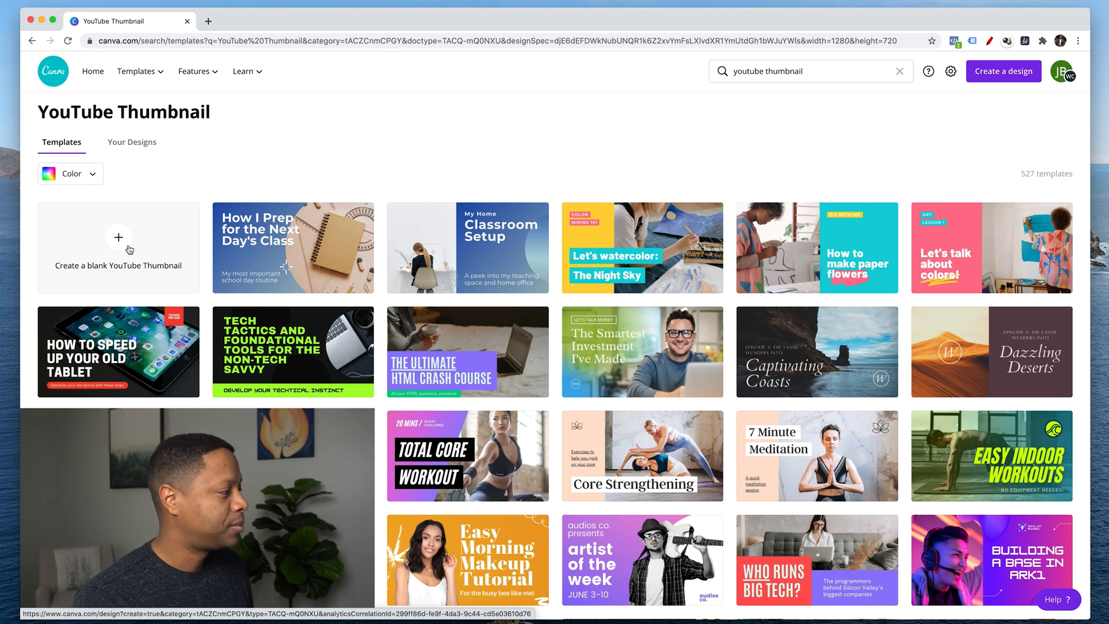
Browse the YouTube thumbnail templates and open the "Total Core Workout" template for editing
scroll(541, 243, down, 2)
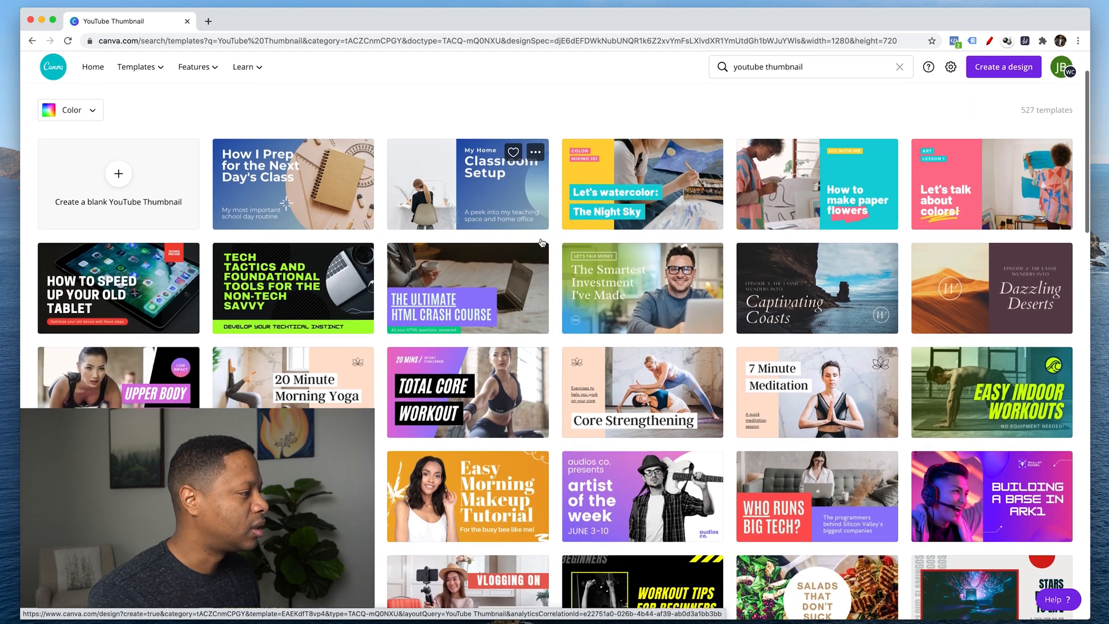
scroll(496, 358, down, 2)
scroll(497, 357, down, 1)
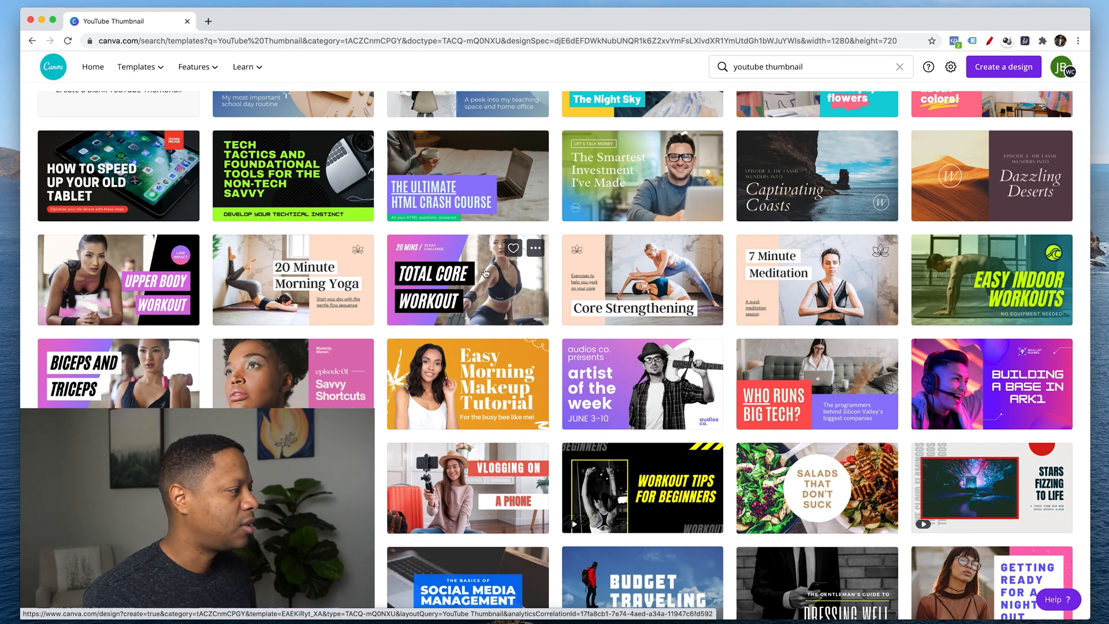
click(521, 303)
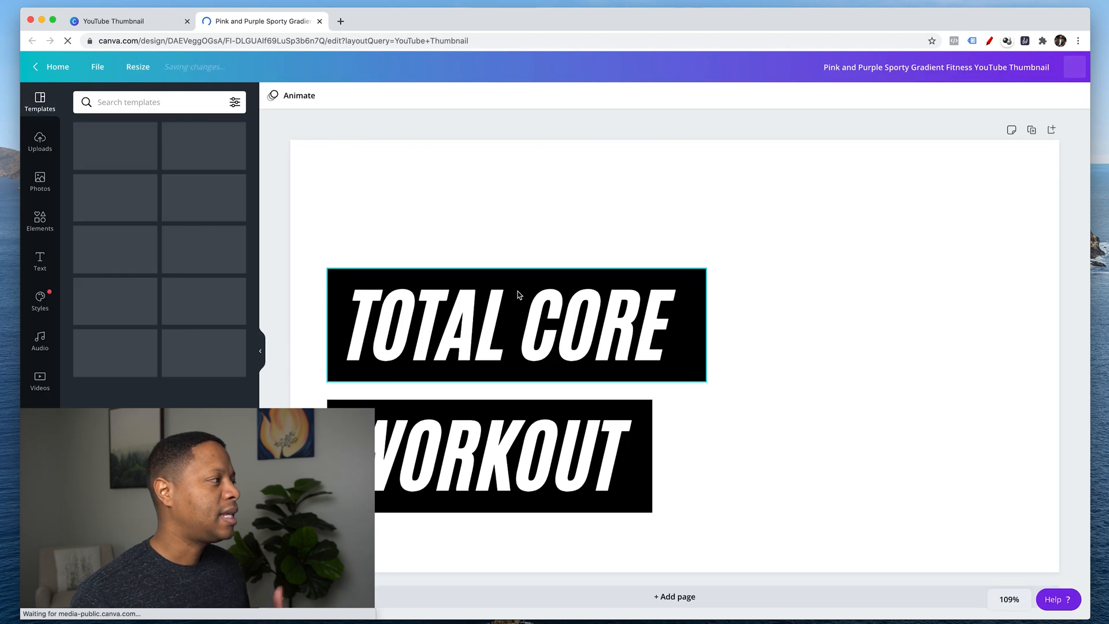
Return to the YouTube thumbnail template list, browse further down, and open the "Let's Level Up!" gaming template
click(141, 23)
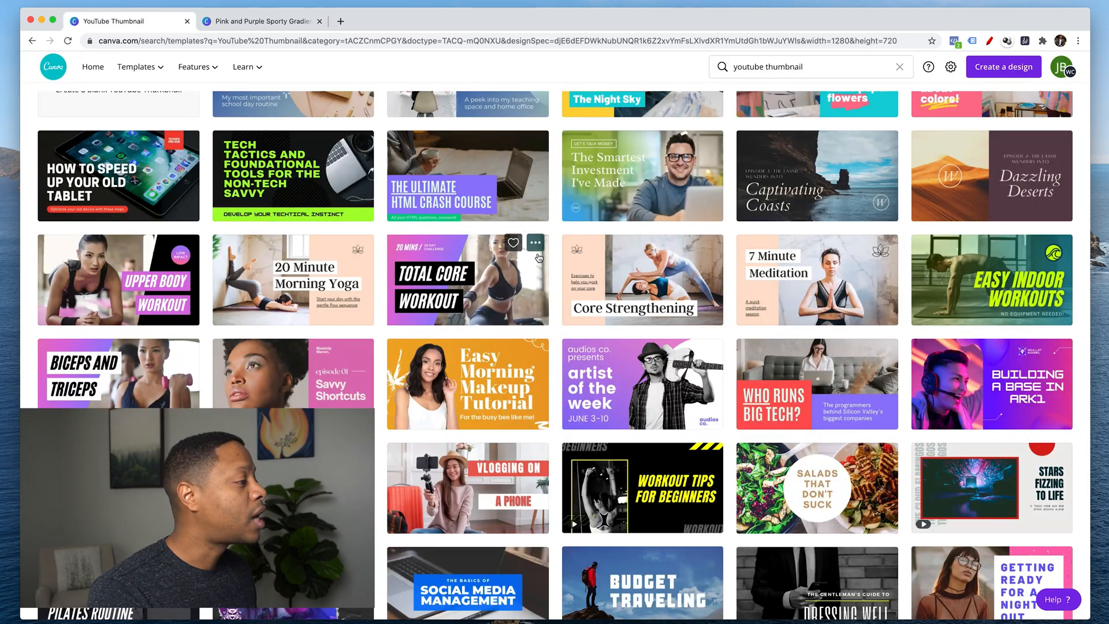
scroll(538, 258, down, 12)
scroll(538, 258, down, 10)
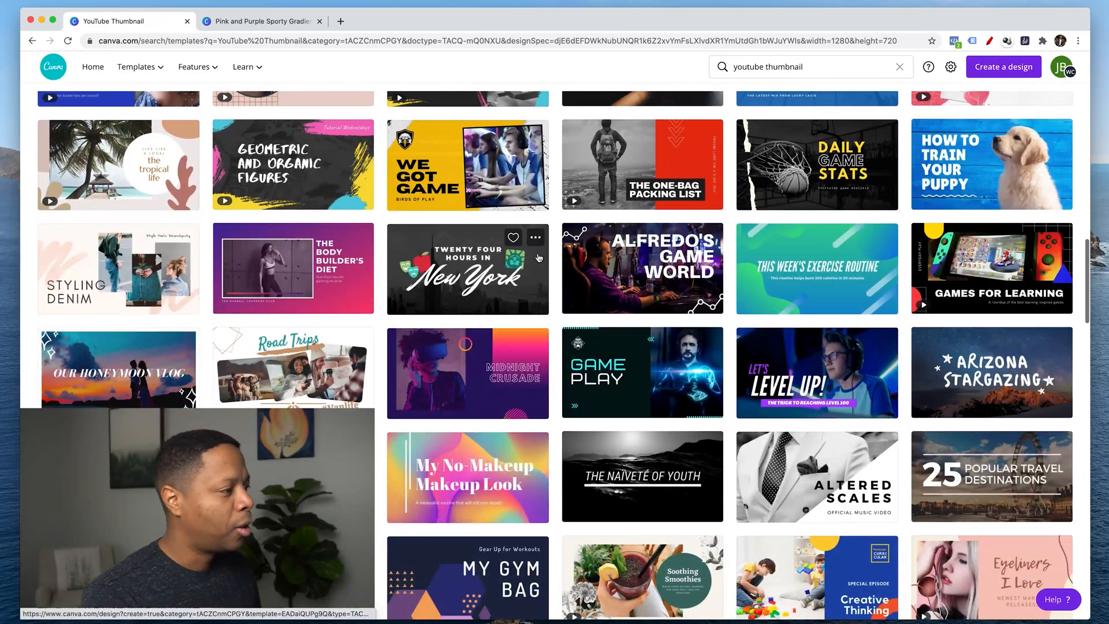
scroll(542, 255, down, 2)
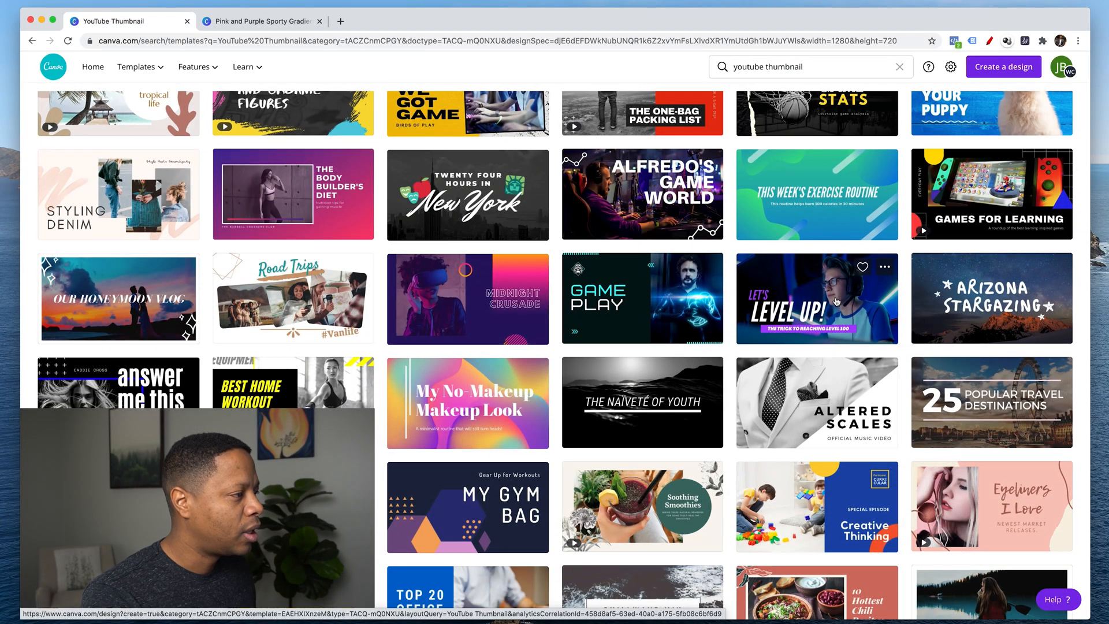
click(867, 305)
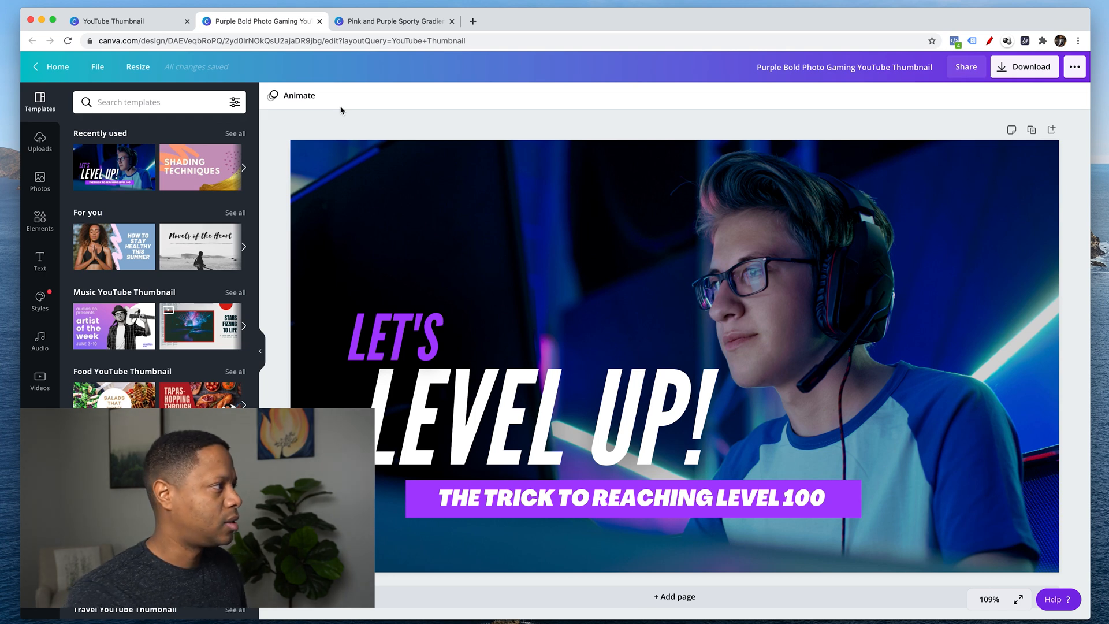
In the "Total Core Workout" design, change the first color of the slanted gradient background shape to red
click(396, 21)
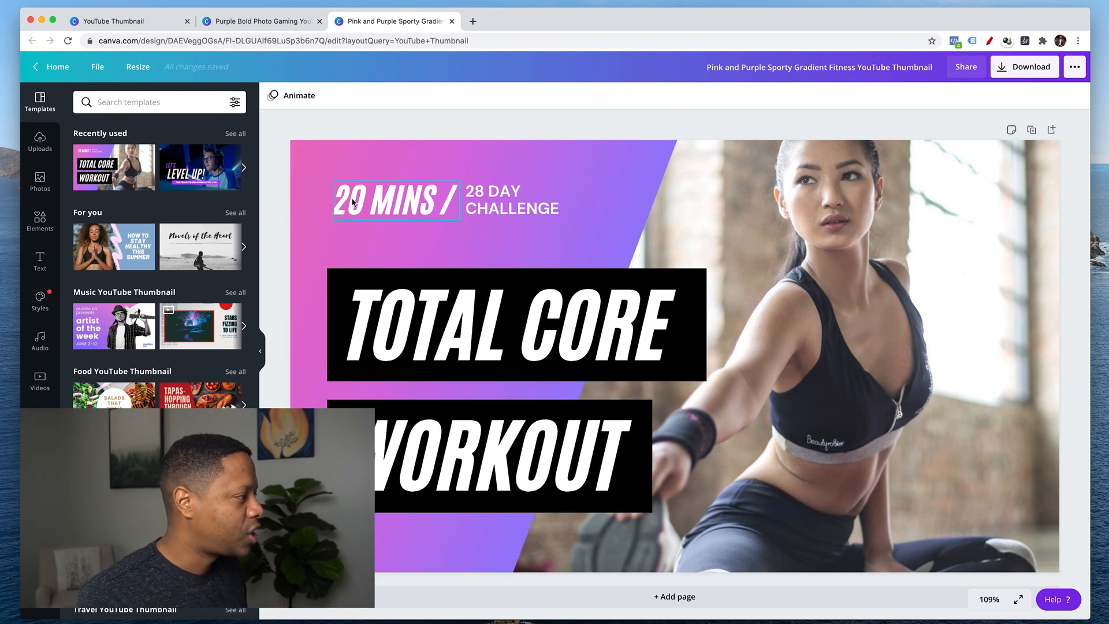
click(629, 170)
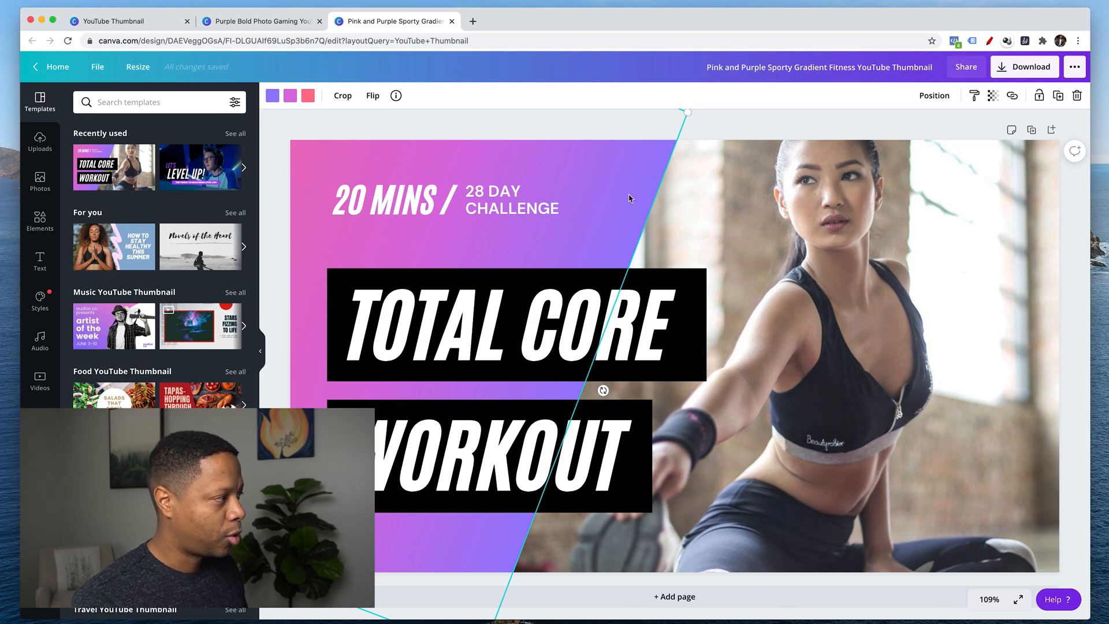
click(272, 95)
click(85, 396)
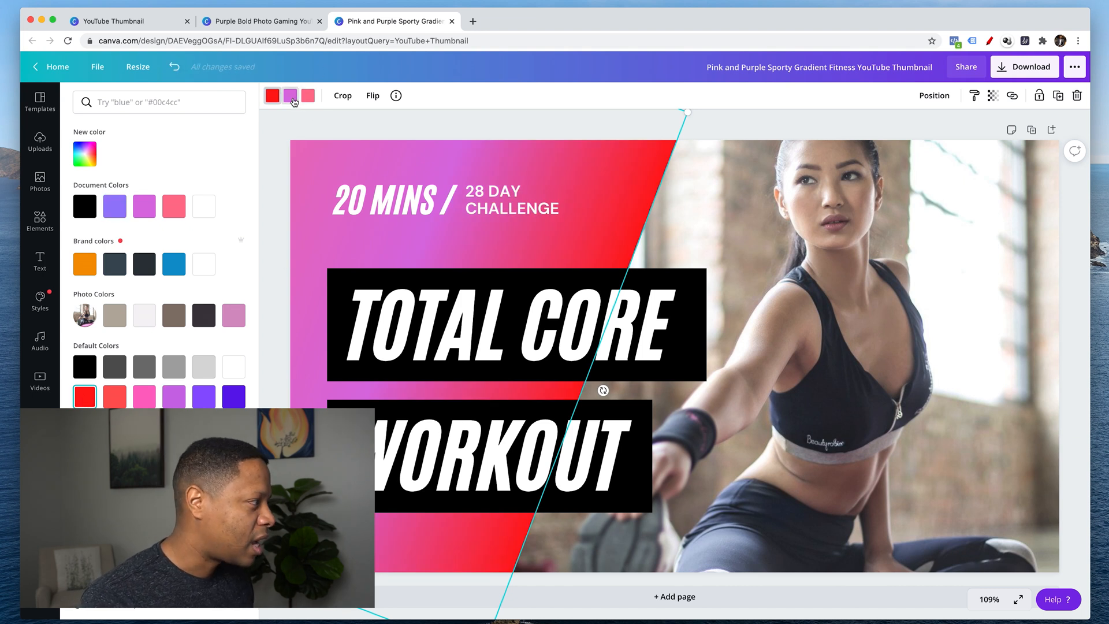
Set the gradient shape's second color to red and its third color to white
click(308, 95)
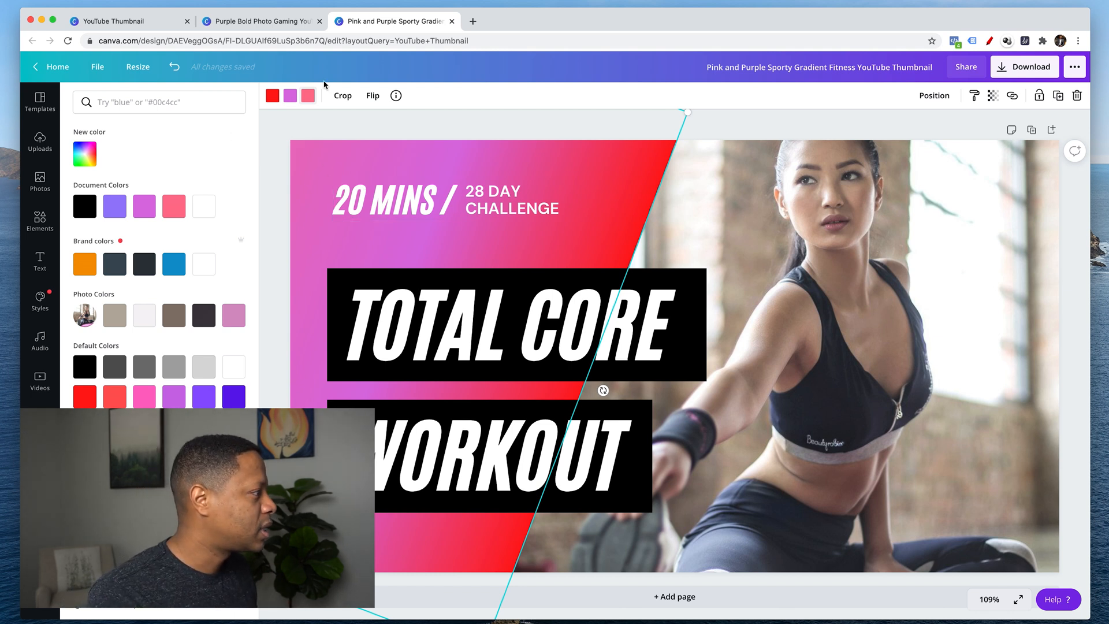
click(307, 95)
click(290, 98)
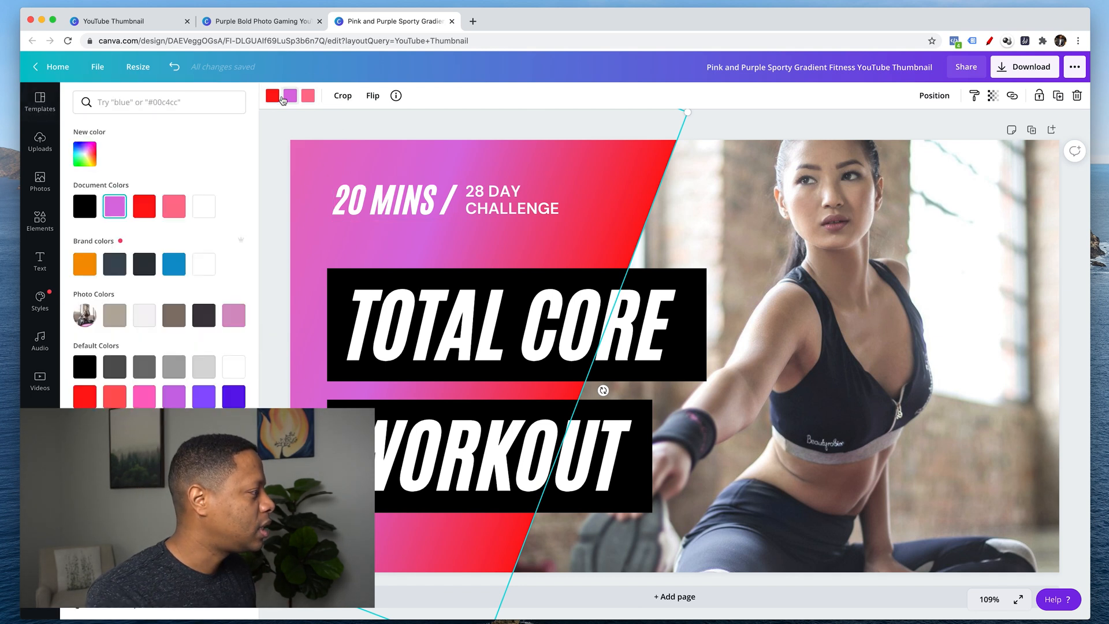
click(144, 205)
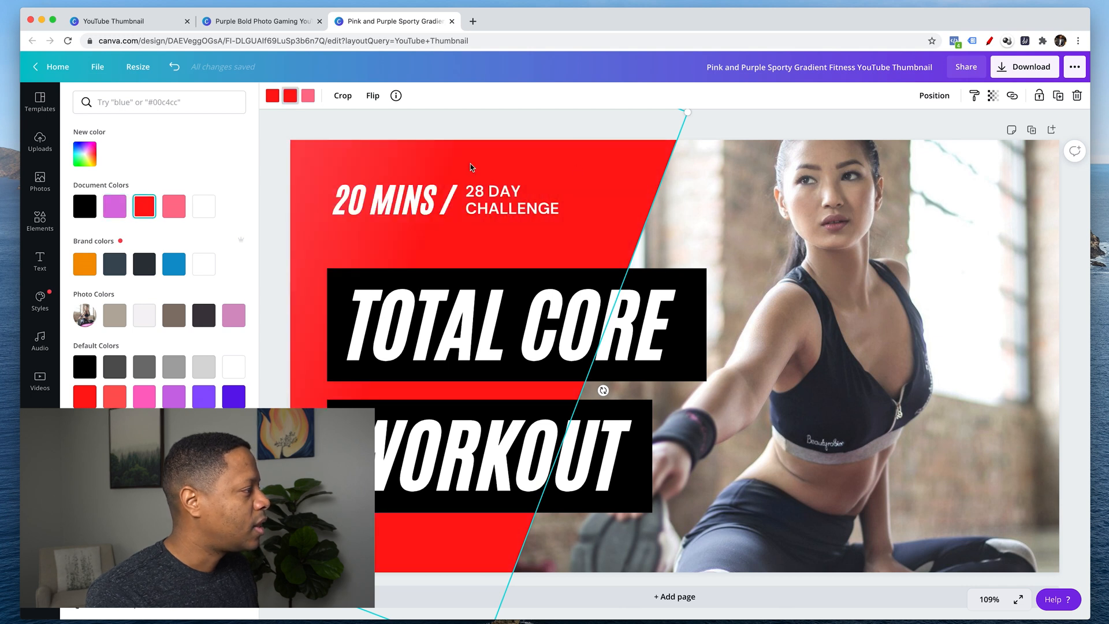
click(308, 95)
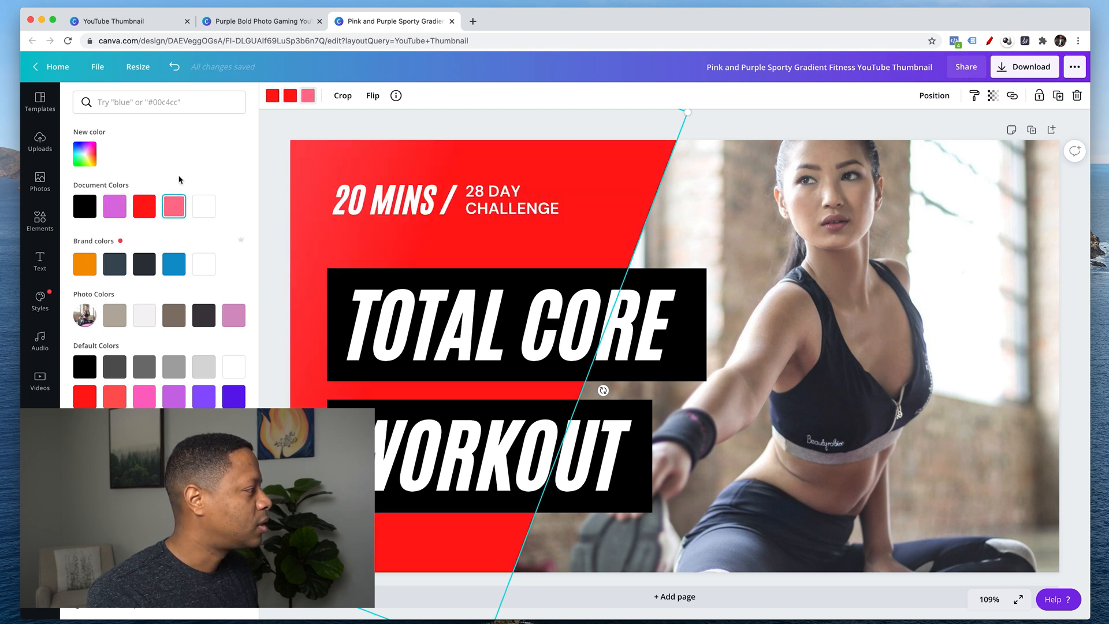
click(209, 208)
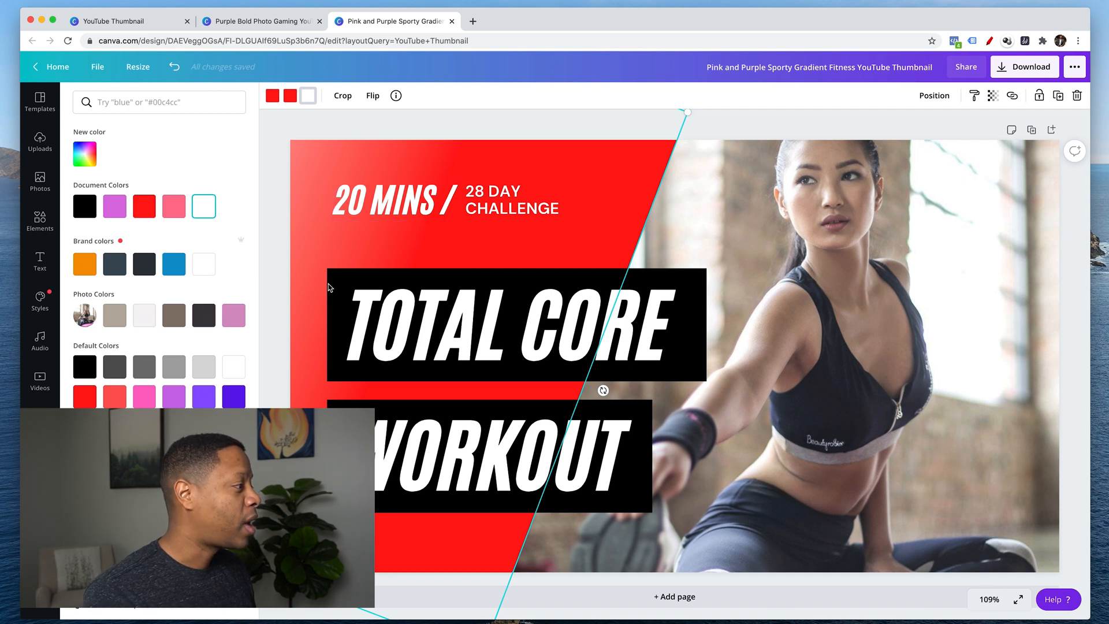
Try lighter grays on the box behind "TOTAL CORE" and settle on the darkest default gray
click(343, 287)
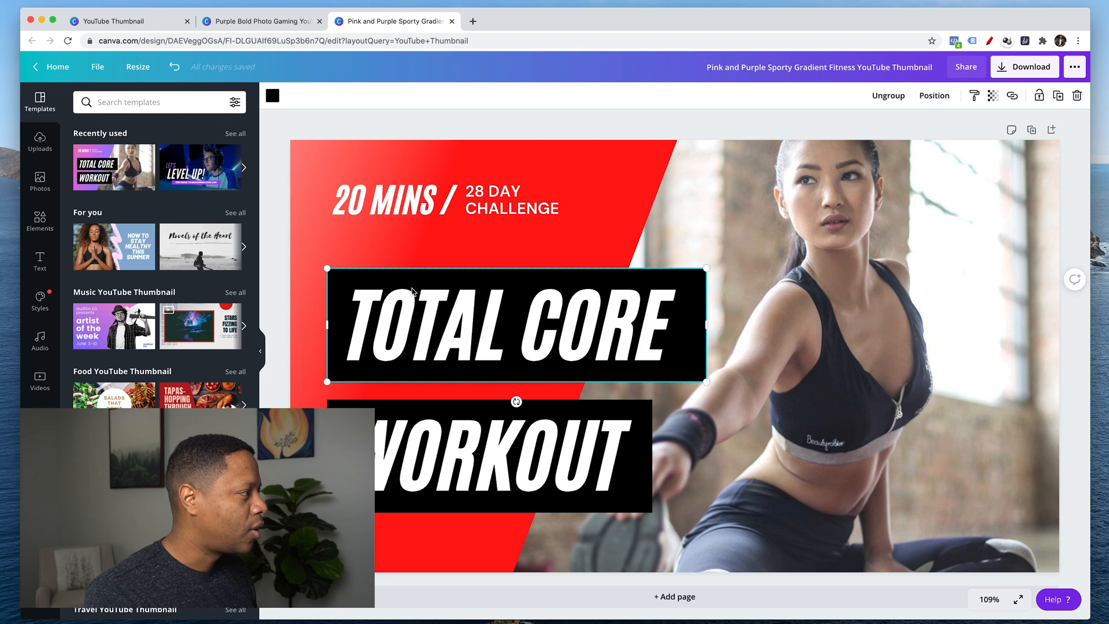
click(274, 97)
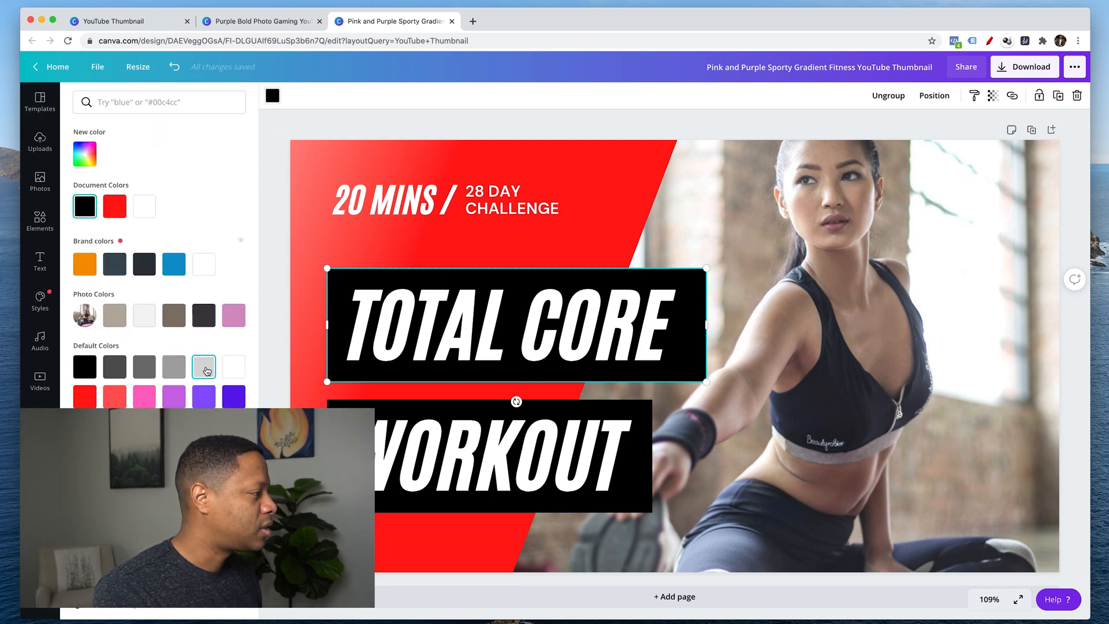
click(174, 370)
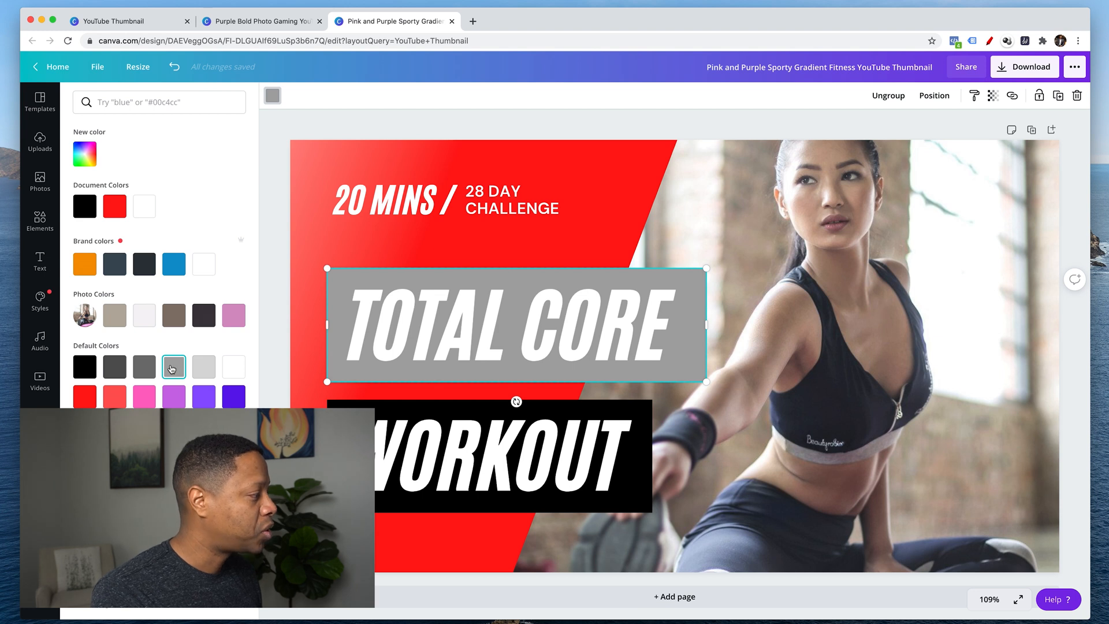
click(144, 367)
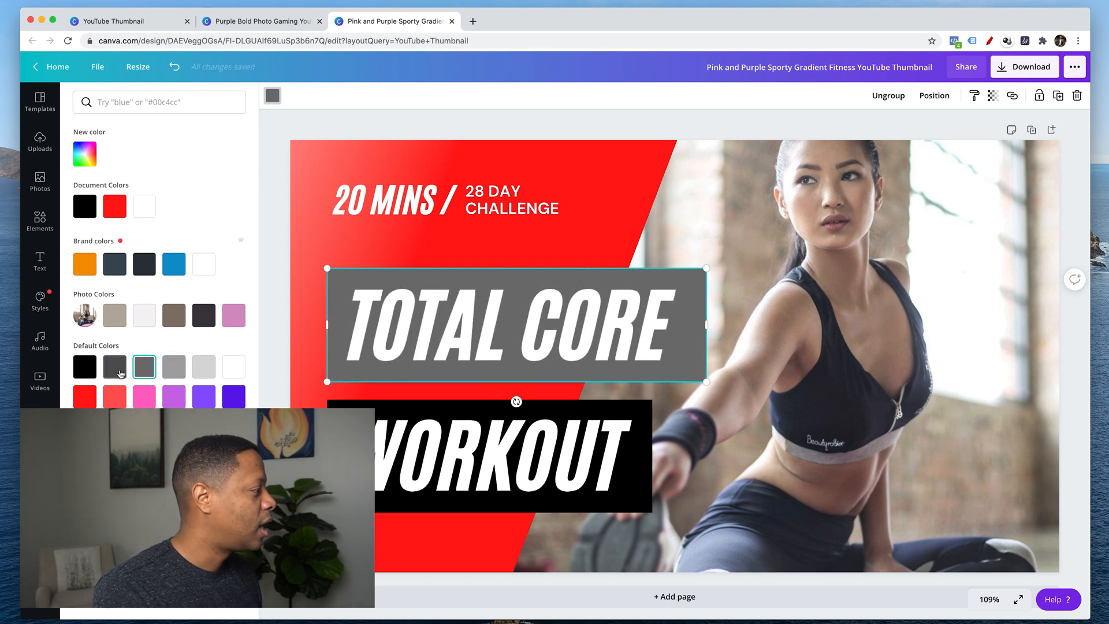
click(118, 374)
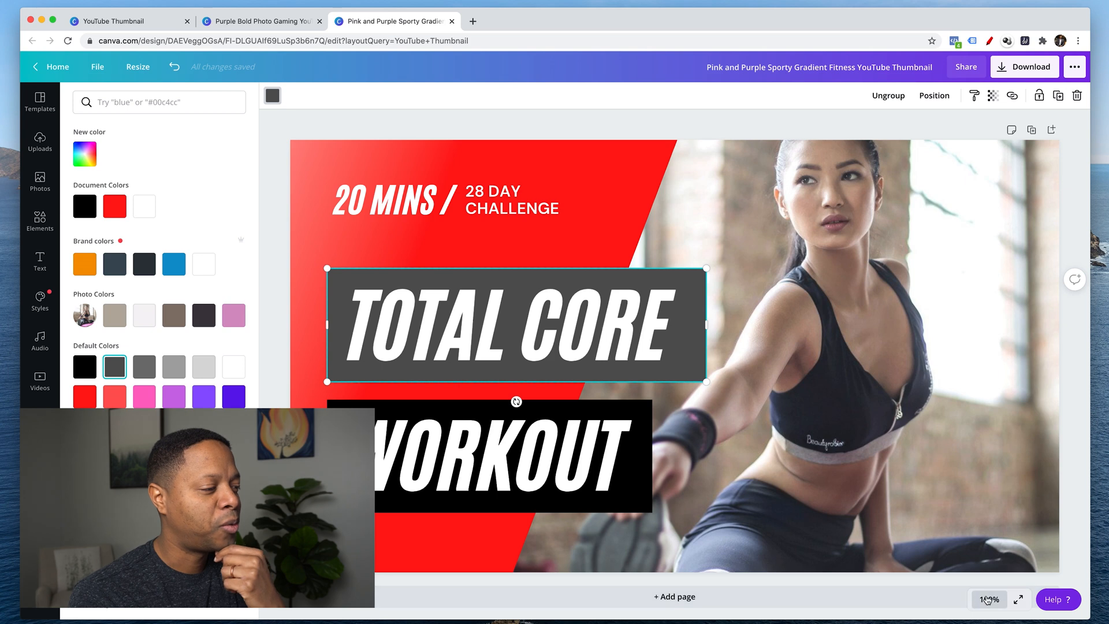
Examine how readable the thumbnail's text and colors are at 25% zoom compared with 100%
click(989, 599)
click(980, 492)
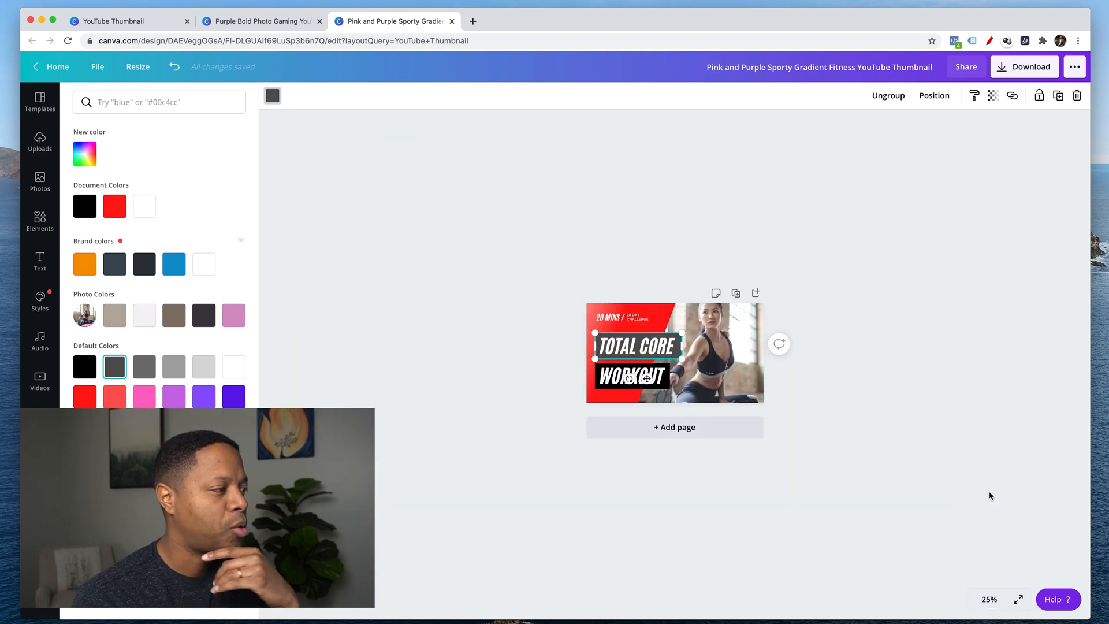
click(987, 498)
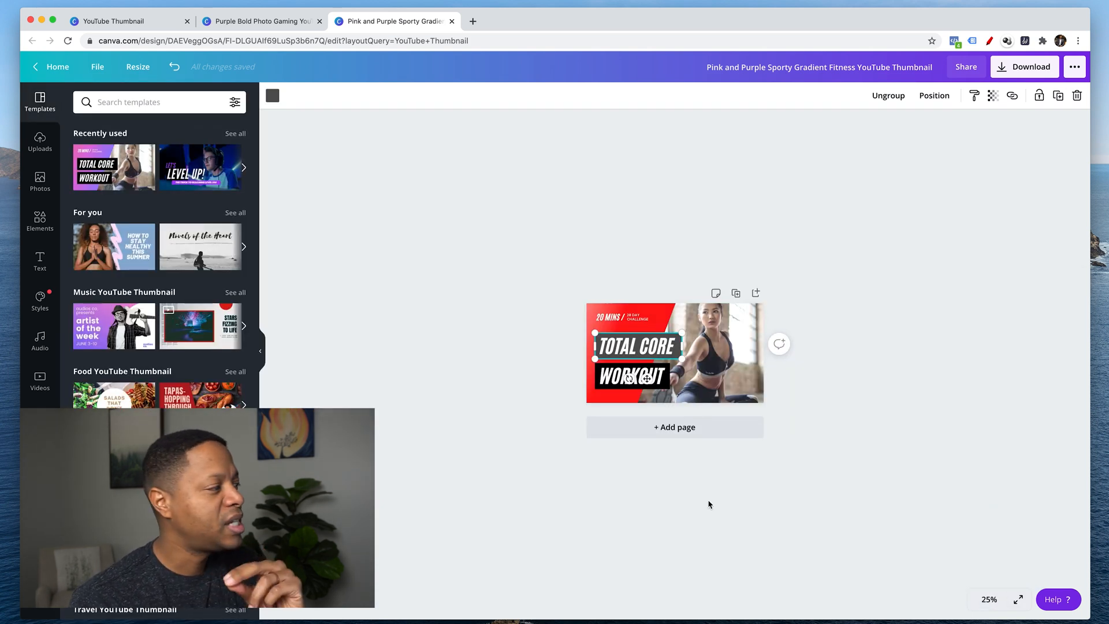
click(720, 447)
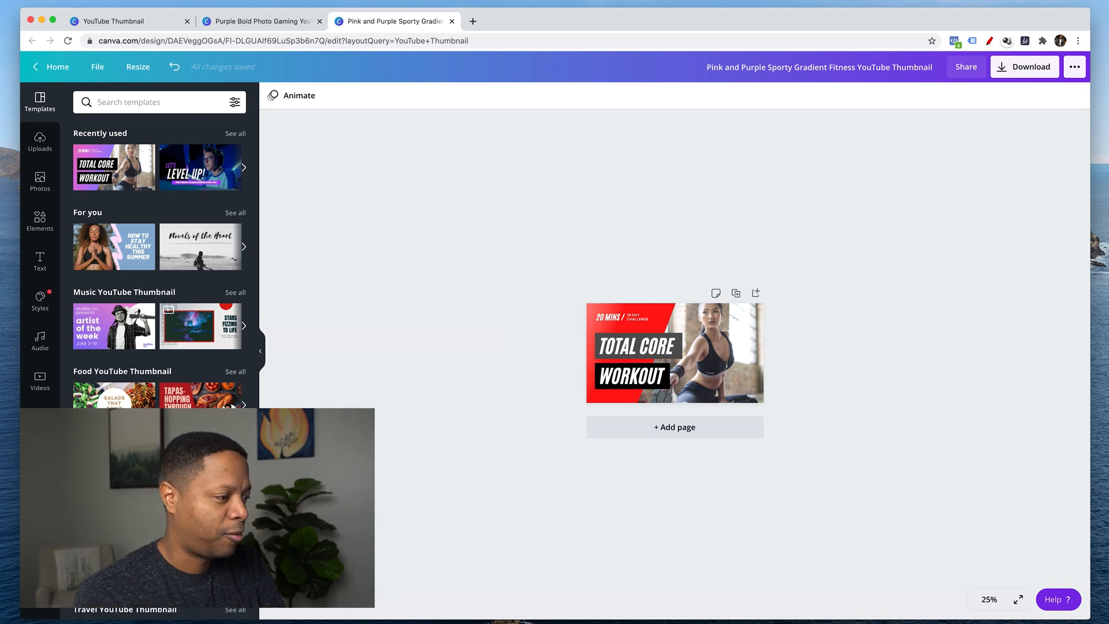
click(988, 599)
click(989, 428)
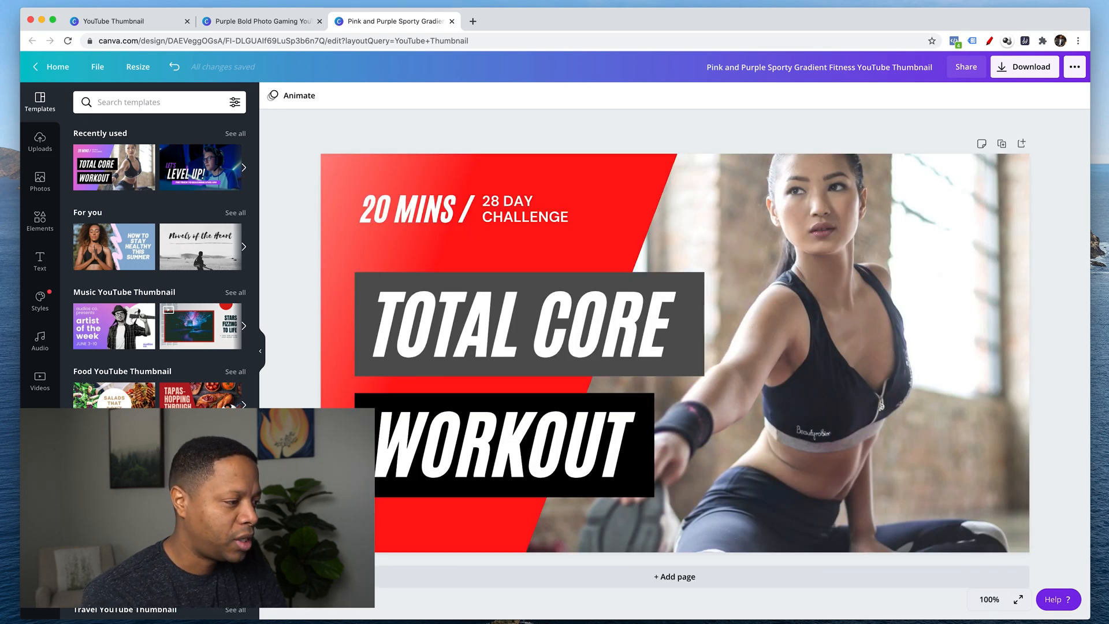
click(989, 599)
click(981, 496)
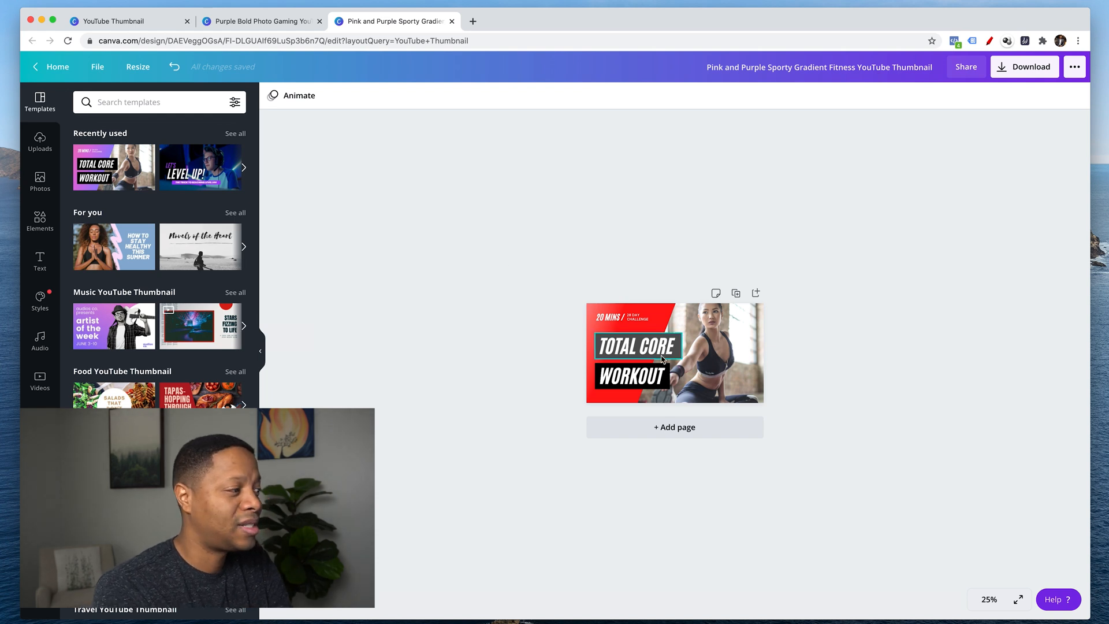
Change the black box behind "WORKOUT" to the darkest default gray, matching the box behind "TOTAL CORE"
click(668, 382)
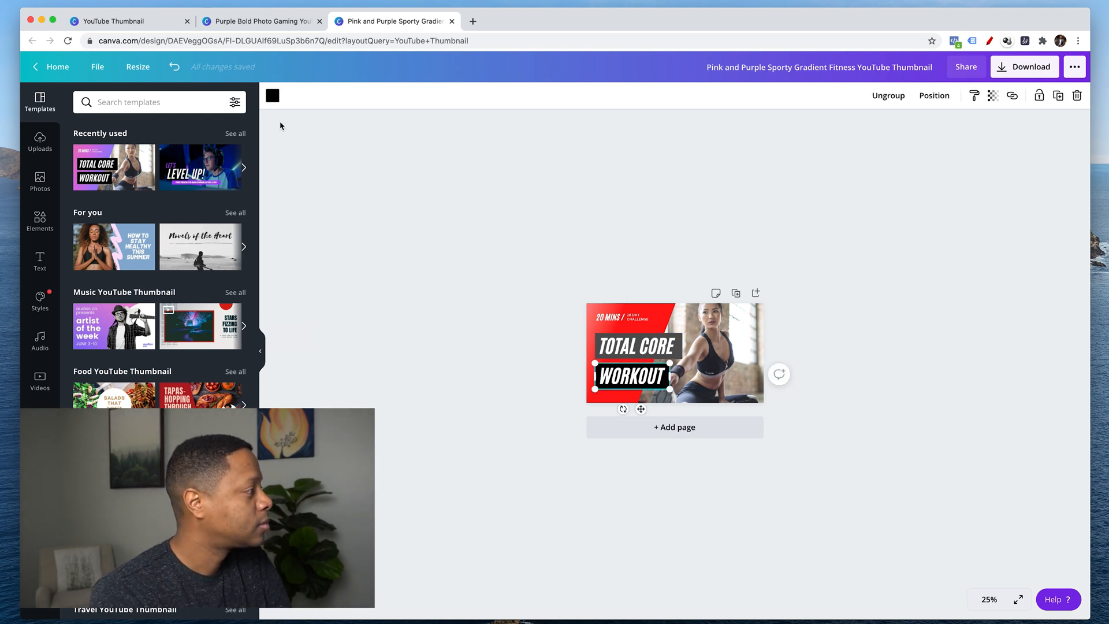
click(272, 96)
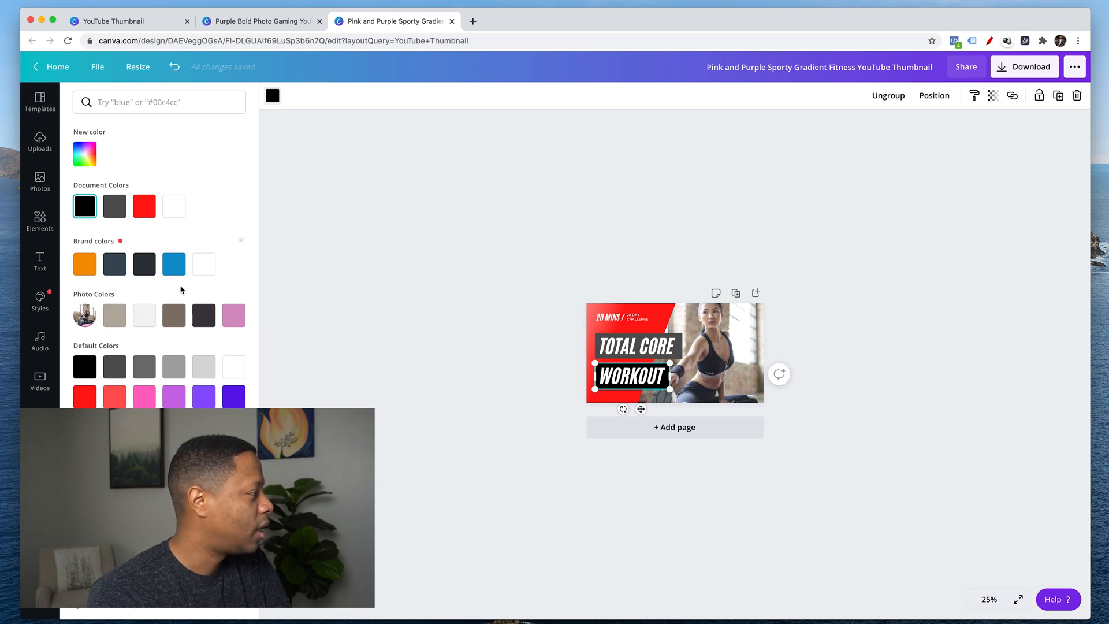
click(114, 366)
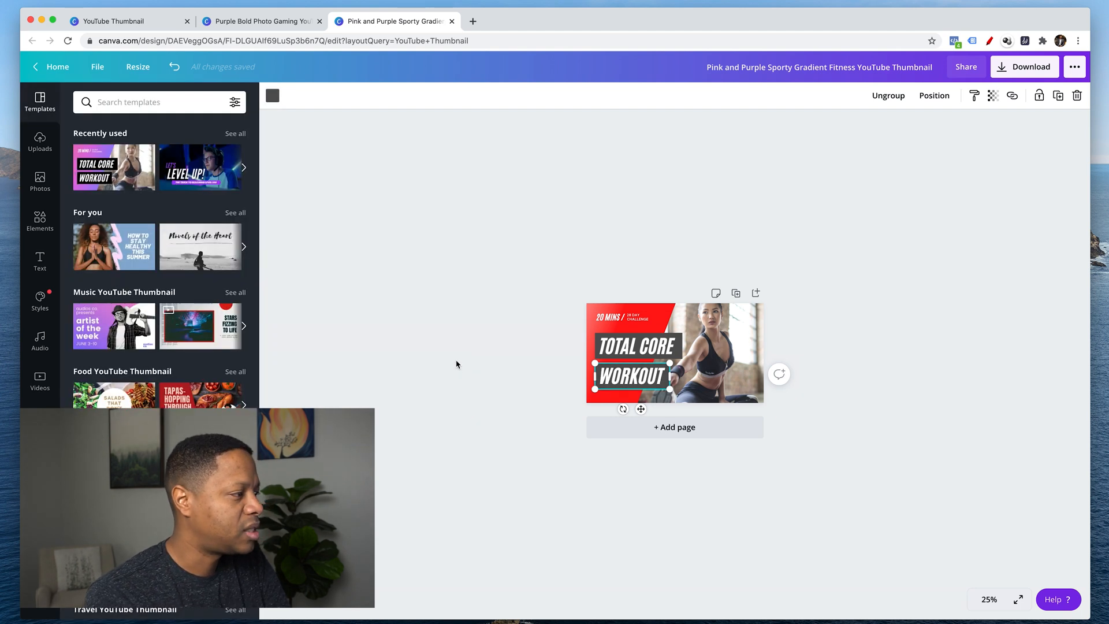
click(532, 309)
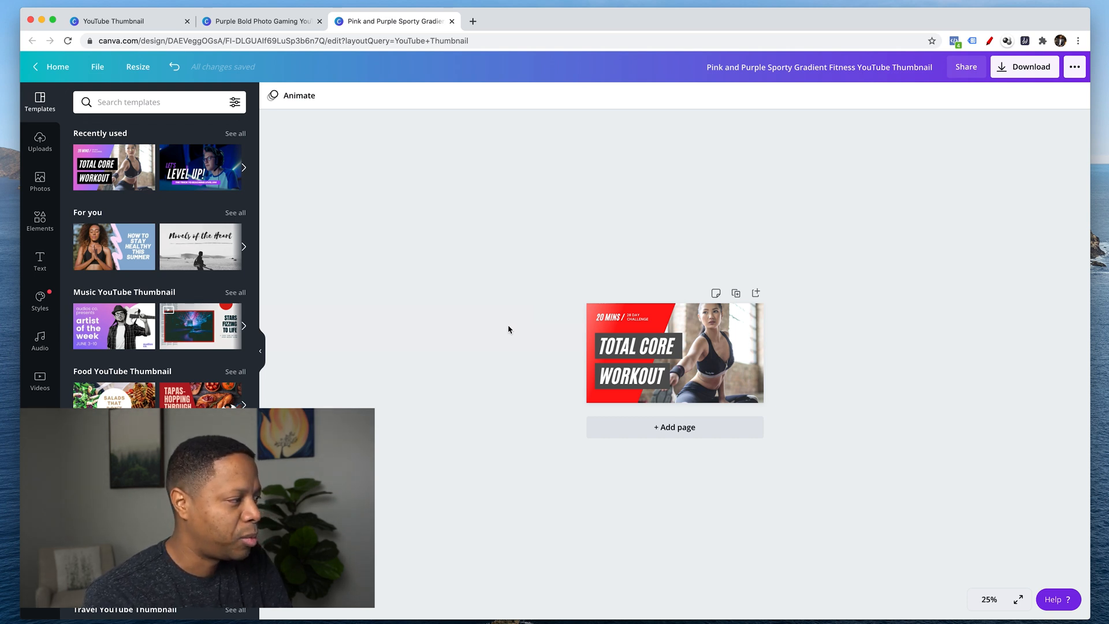
Set the slanted gradient shape's third color to the document red
click(591, 314)
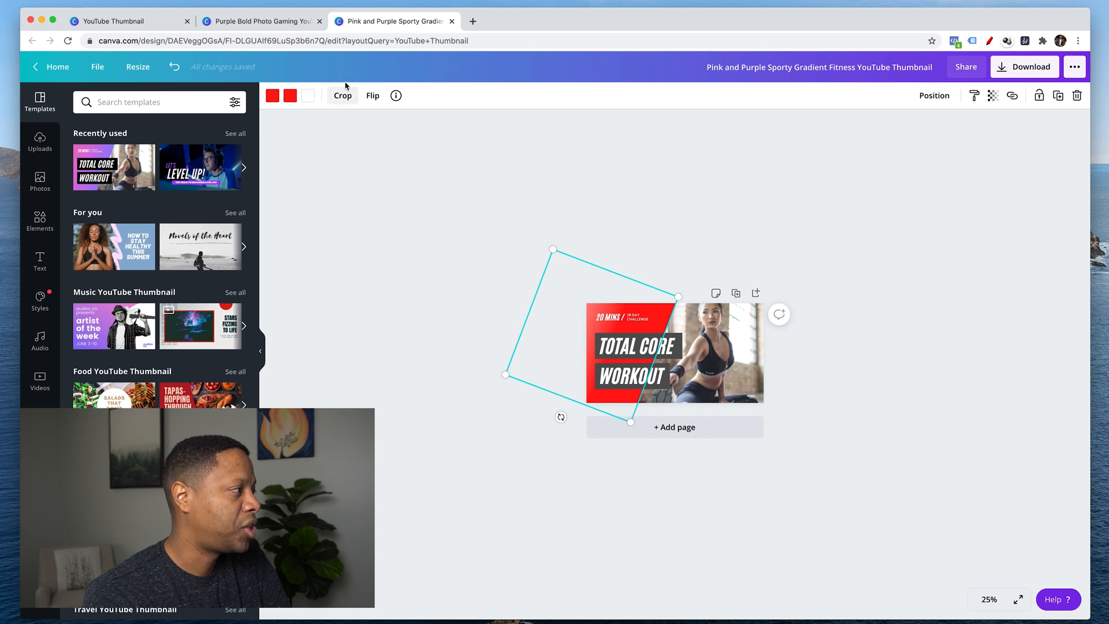
click(308, 95)
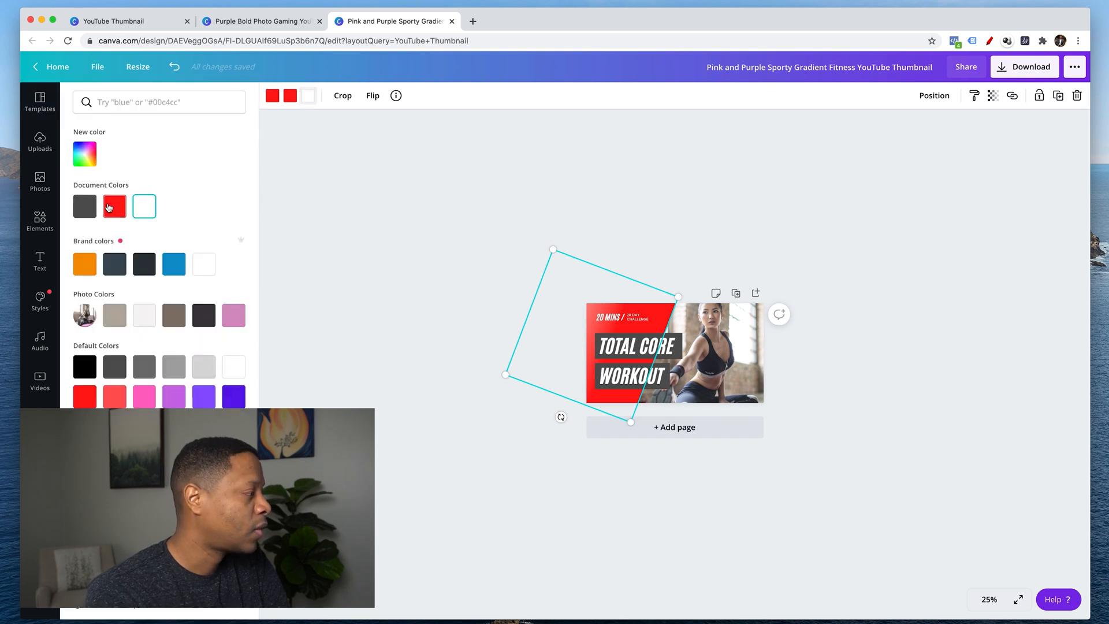
click(108, 206)
click(439, 340)
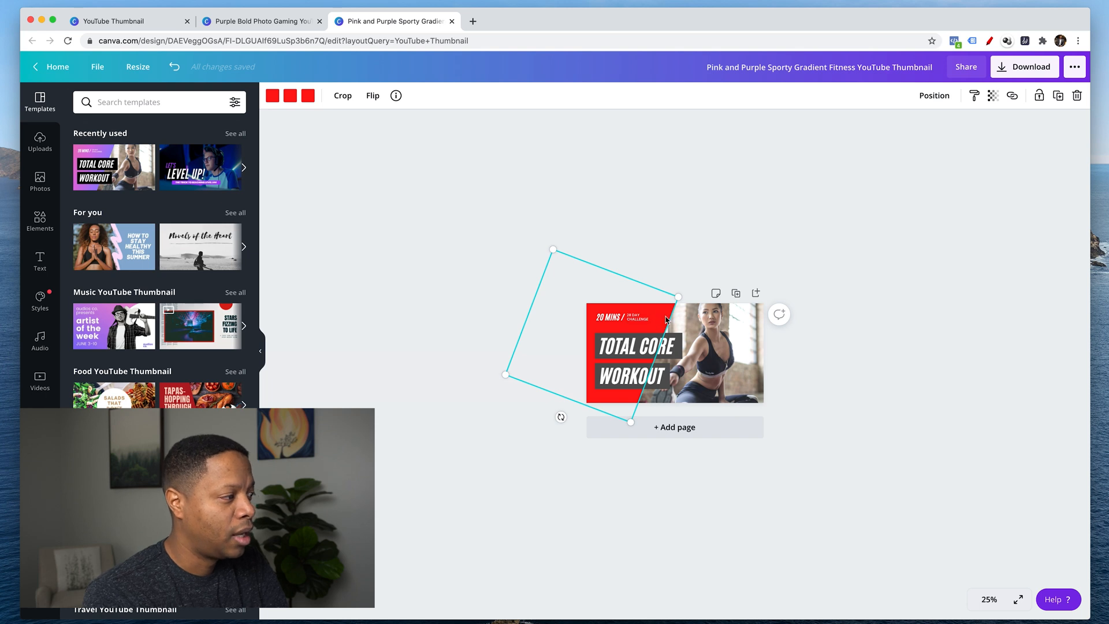
click(987, 347)
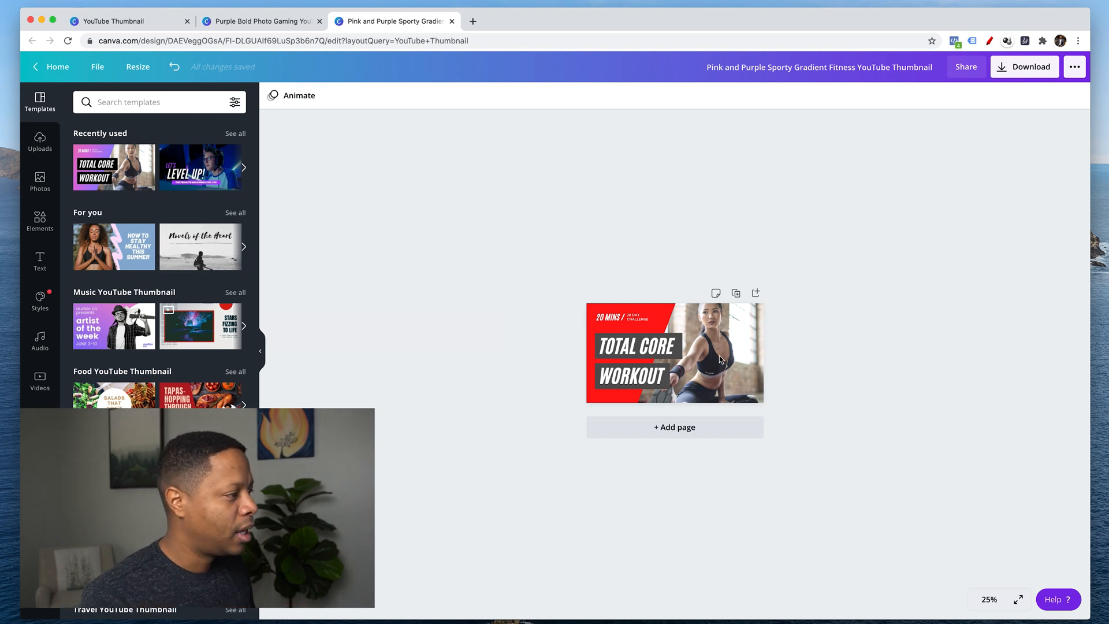
Remove the stray blue rectangle and search the photo library for "fitness"
click(737, 337)
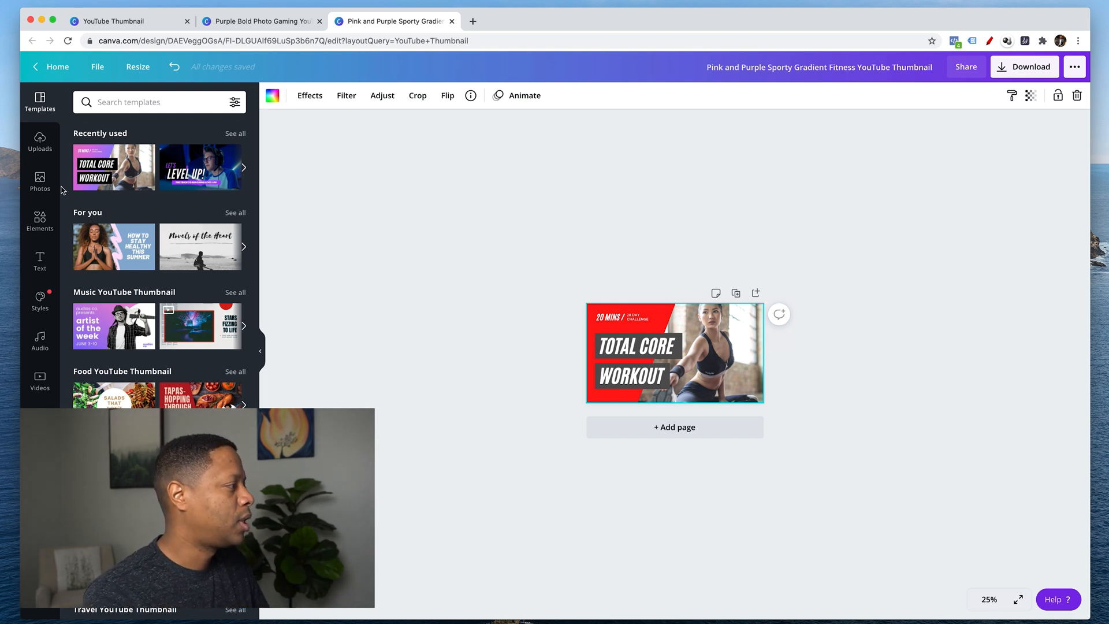
click(40, 180)
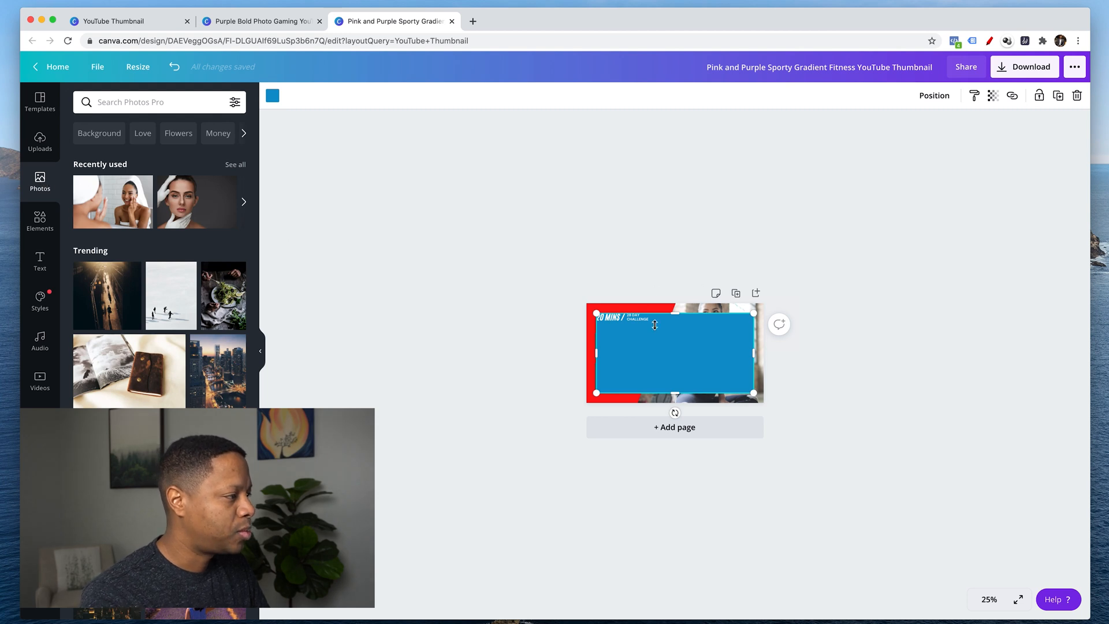
key(Delete)
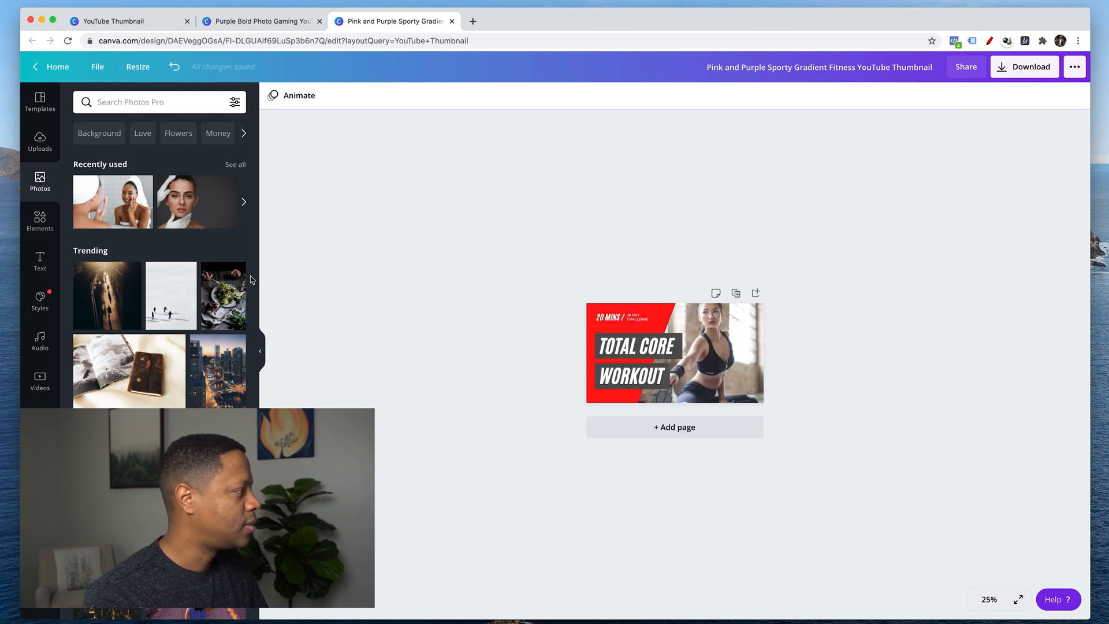
scroll(160, 220, down, 5)
scroll(159, 220, down, 3)
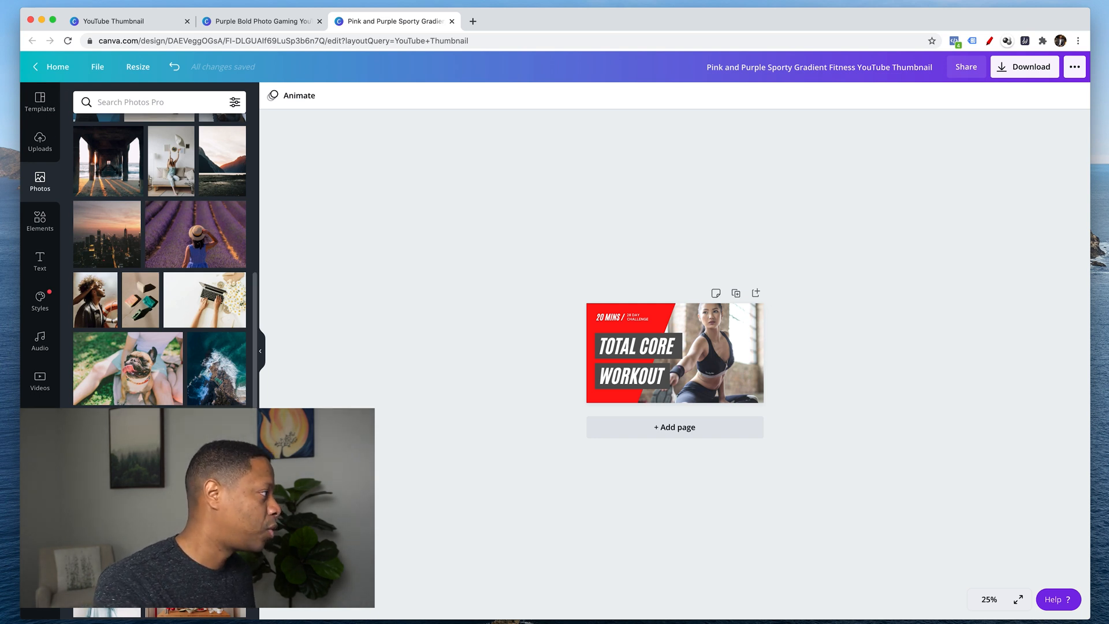
click(150, 104)
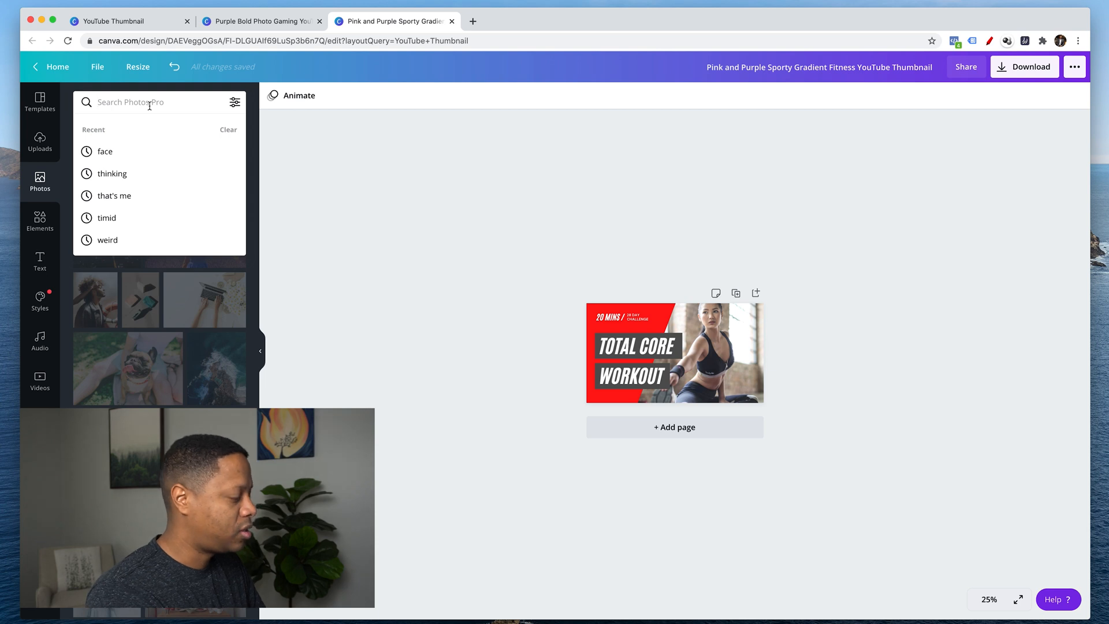
text(fitness)
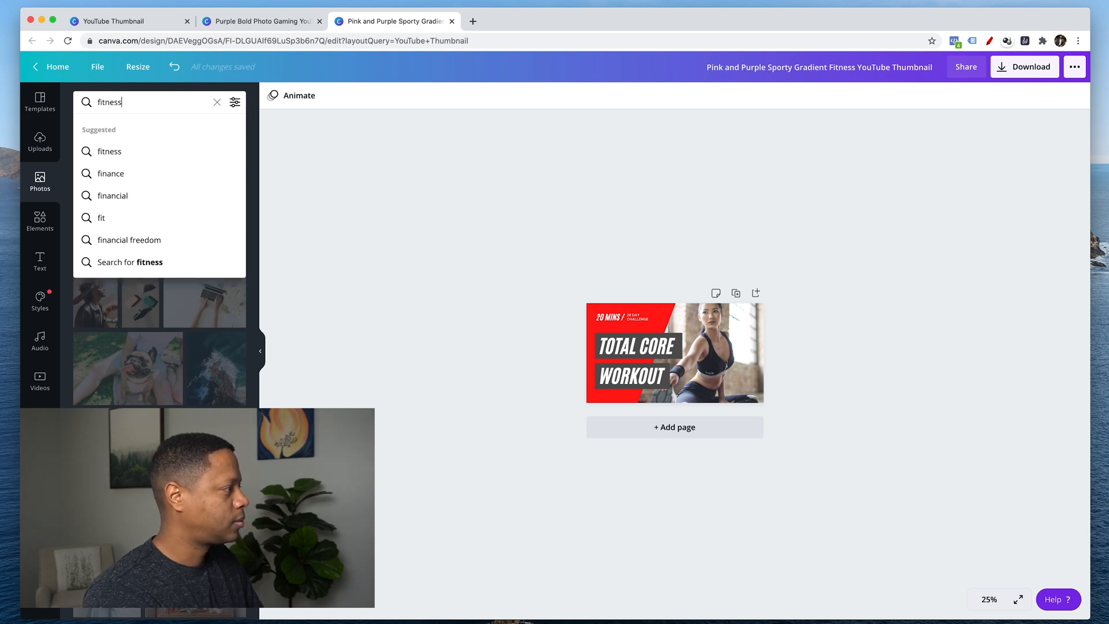
key(Return)
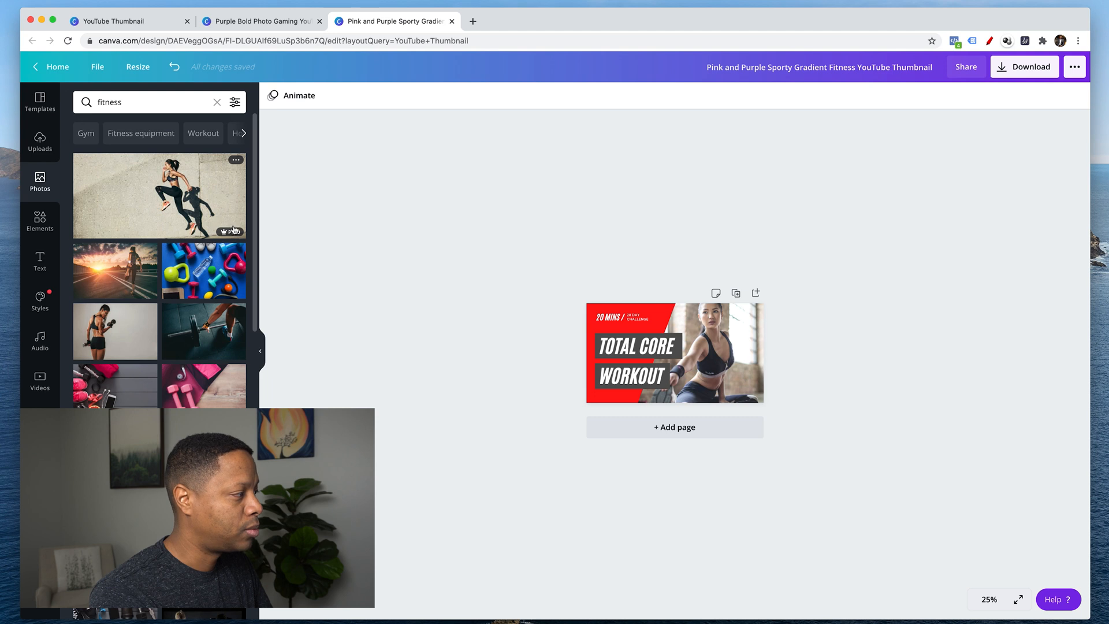
Add the black-and-white photo of a man lifting a dumbbell and move it aside to uncover the woman's background photo
mouse_move(227, 237)
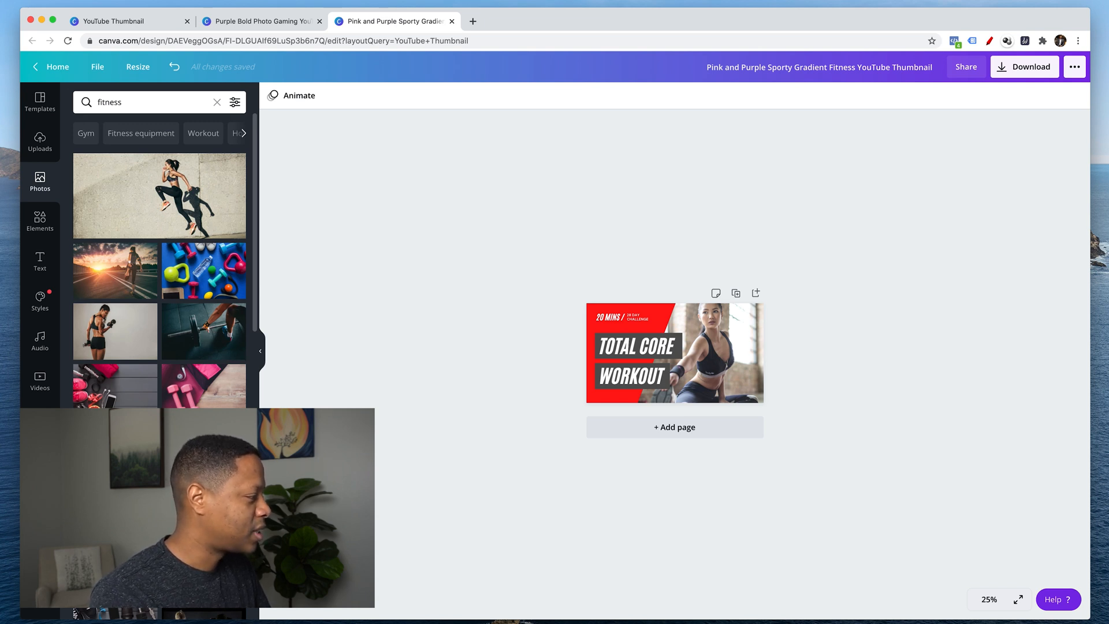
drag(188, 509, 696, 334)
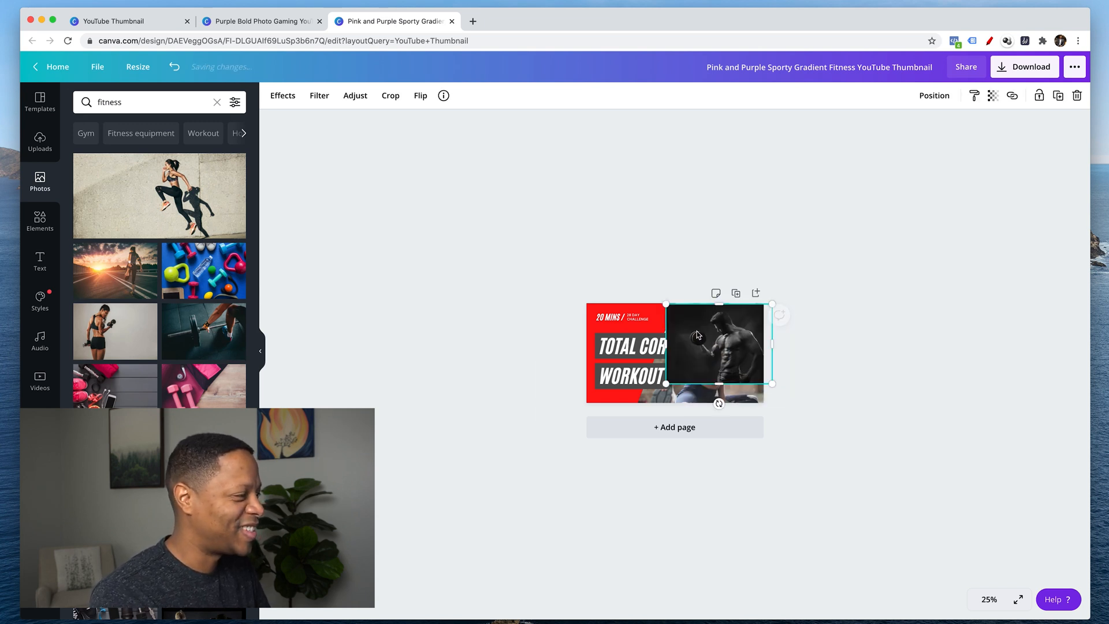
double_click(750, 398)
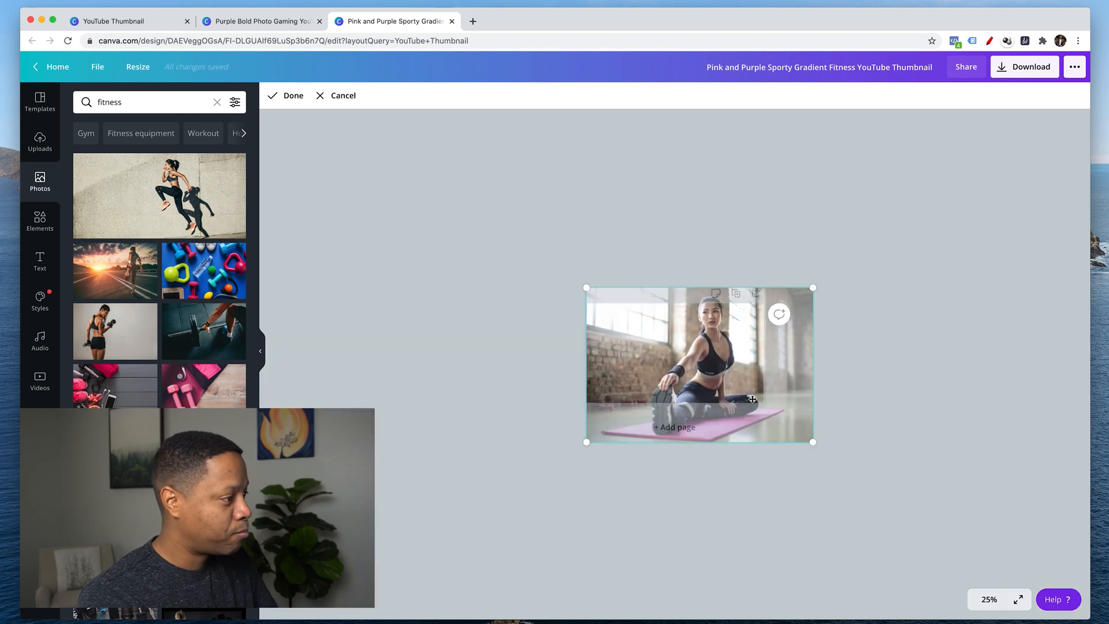
click(913, 359)
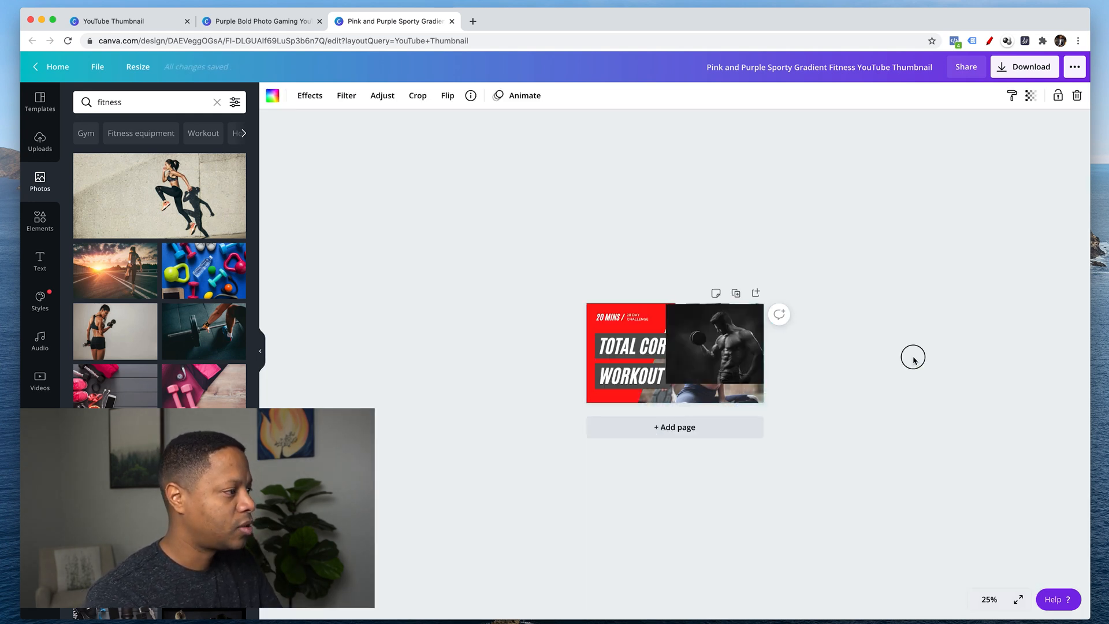
drag(720, 336, 668, 357)
drag(562, 365, 571, 359)
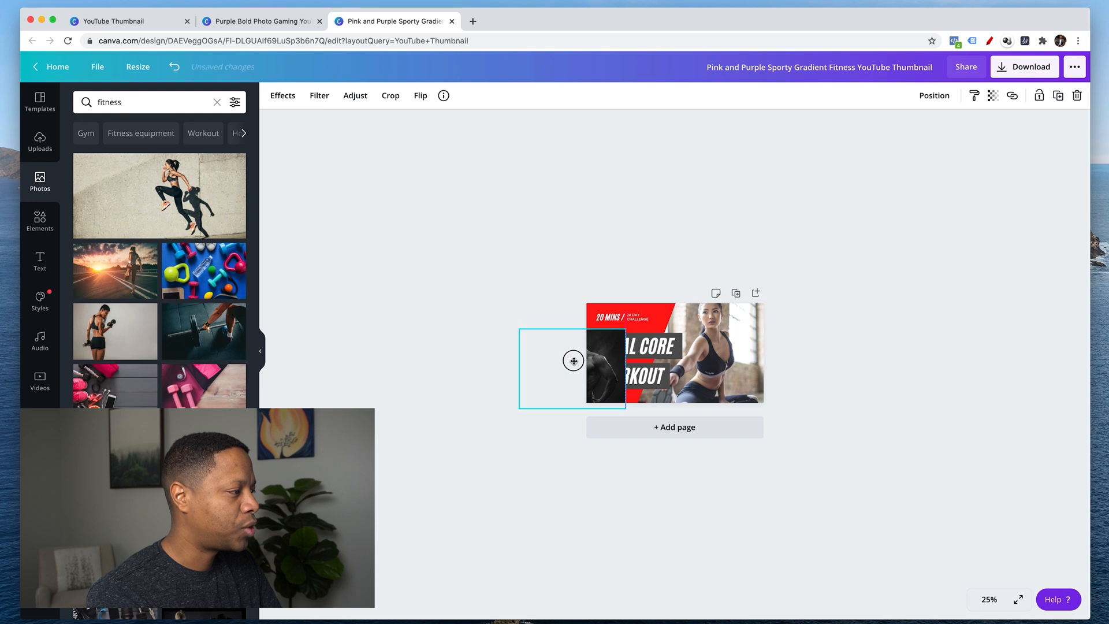
Delete the woman's background photo, then enlarge the dumbbell photo and position it over the right part of the thumbnail
click(735, 347)
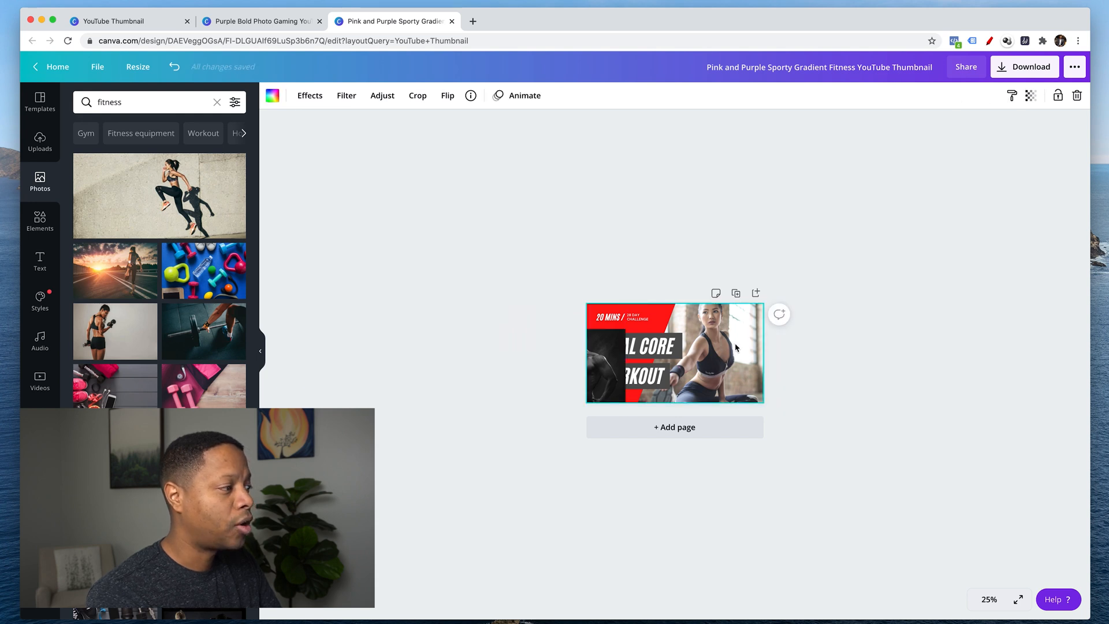
key(Delete)
drag(595, 370, 687, 343)
mouse_move(717, 384)
mouse_down()
mouse_move(784, 405)
mouse_move(726, 374)
mouse_up()
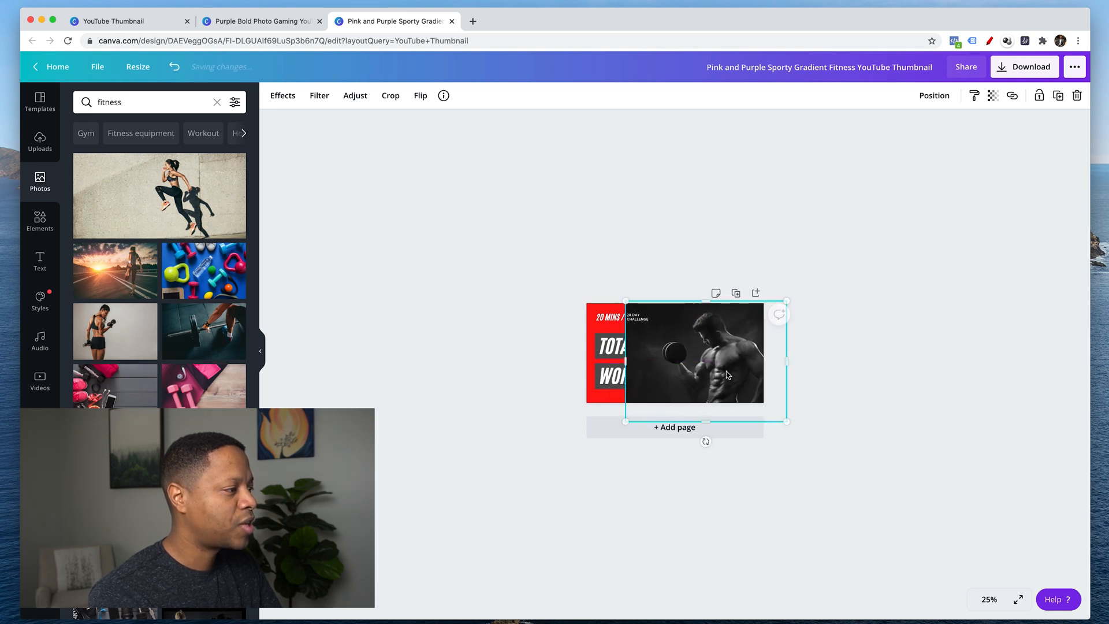
click(641, 261)
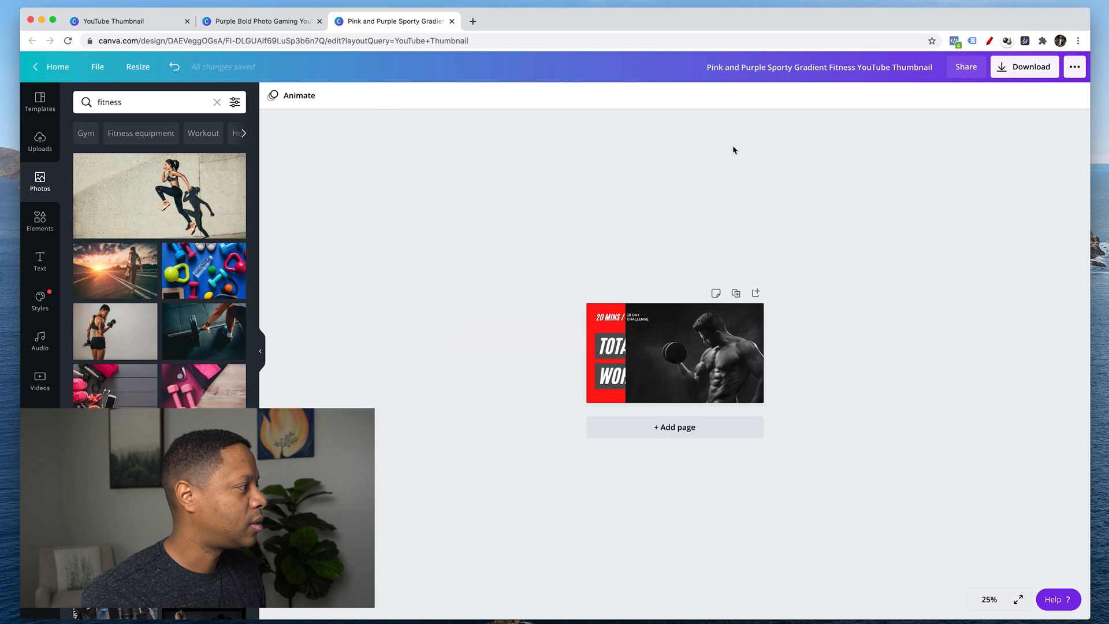
Examine the effects, filters and image adjustments available for the dumbbell photo
click(988, 599)
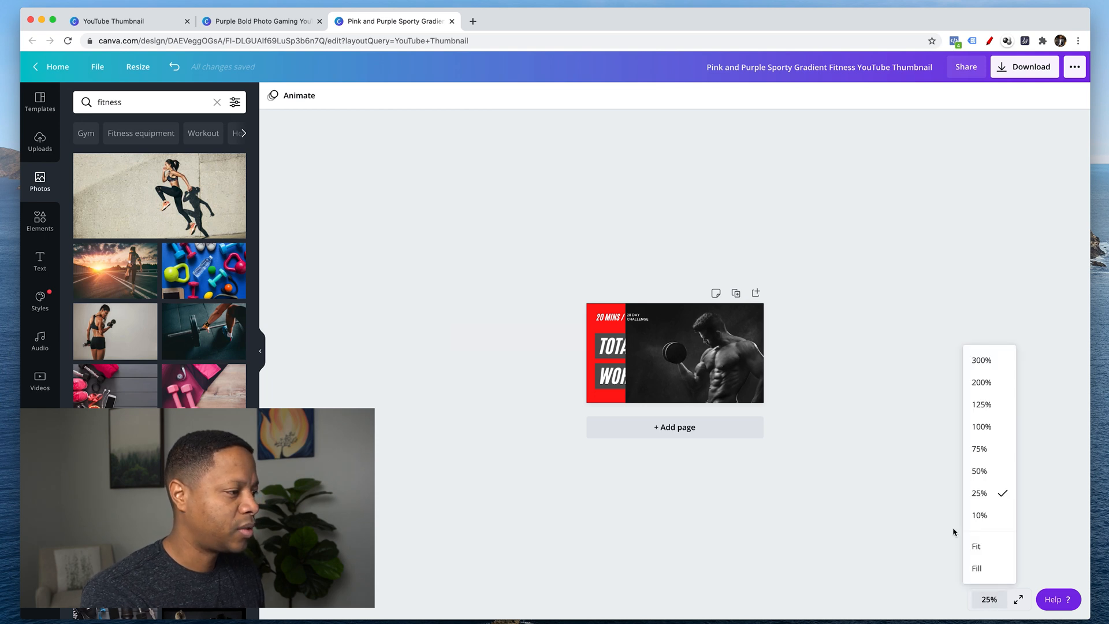
click(990, 454)
click(798, 357)
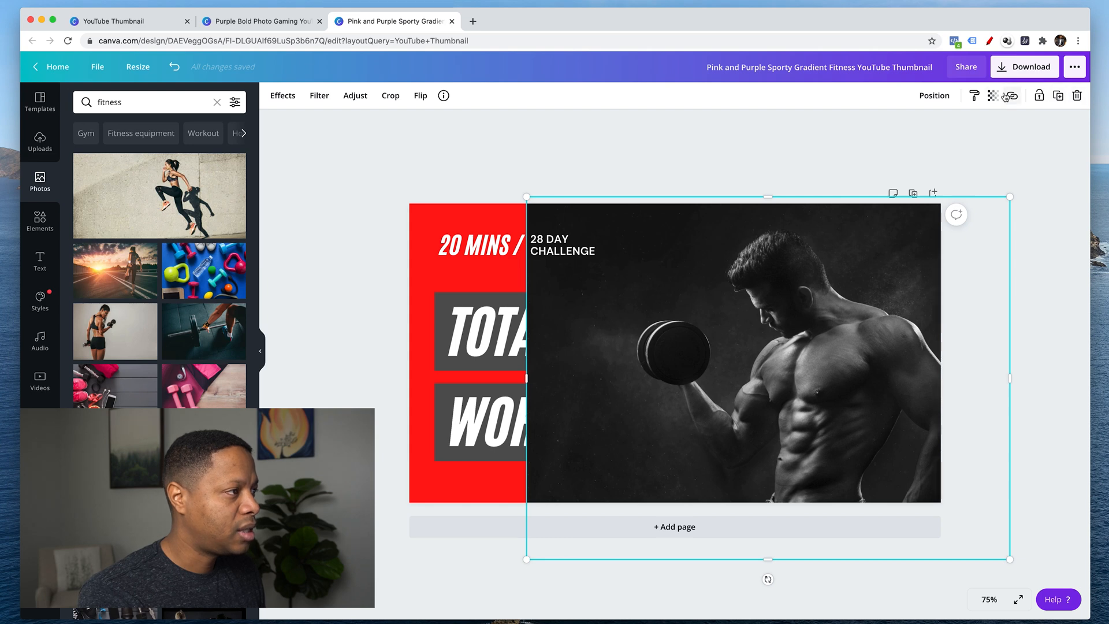
click(283, 96)
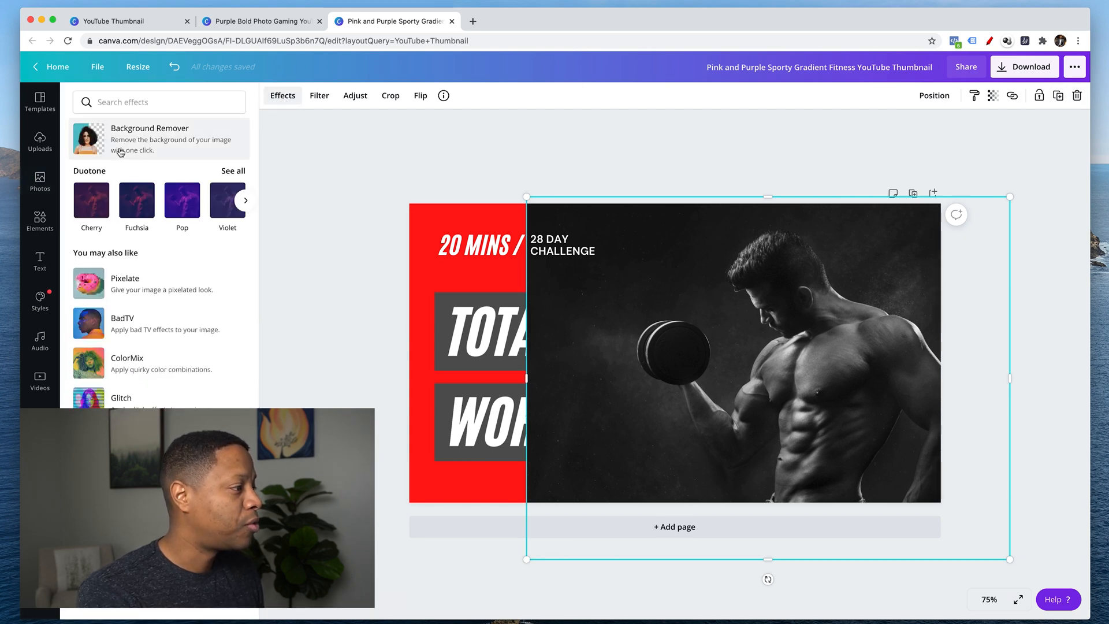
click(318, 97)
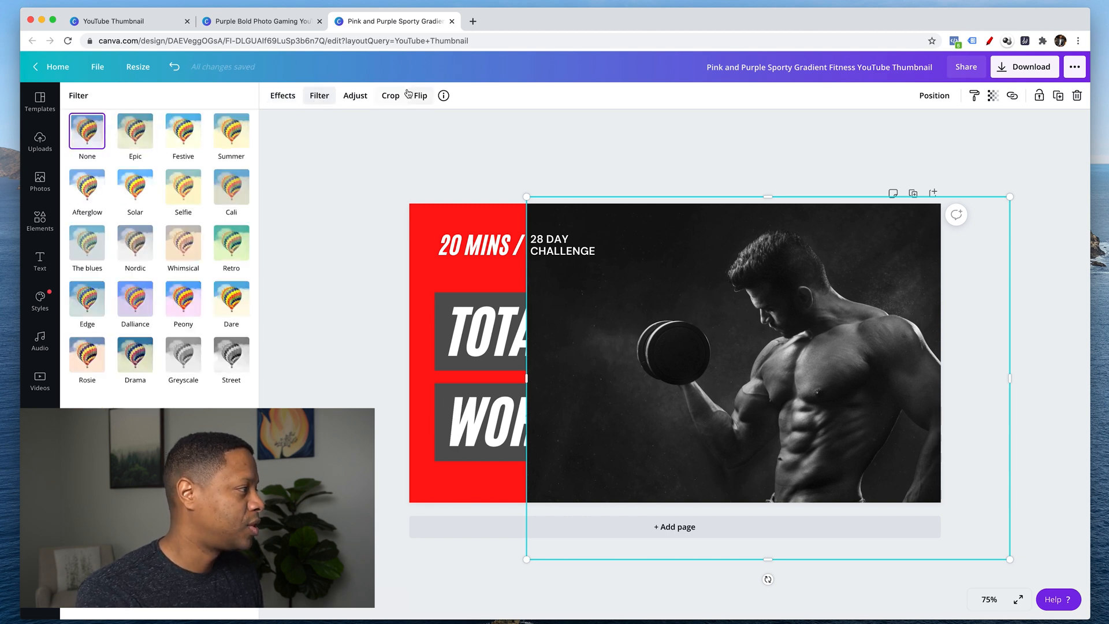
click(348, 97)
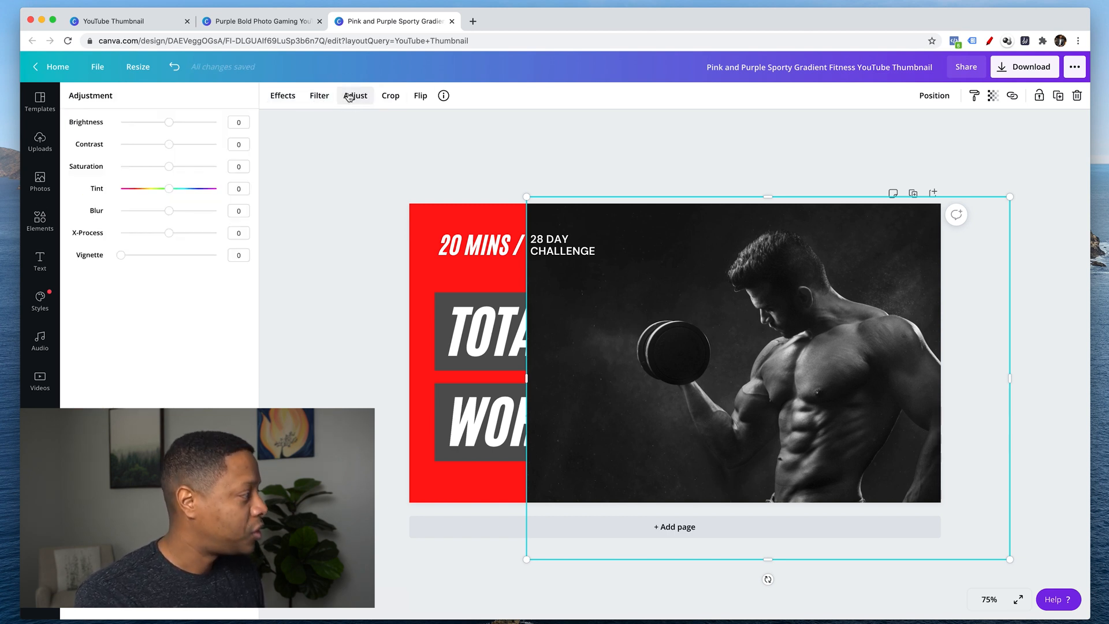
click(399, 99)
click(342, 96)
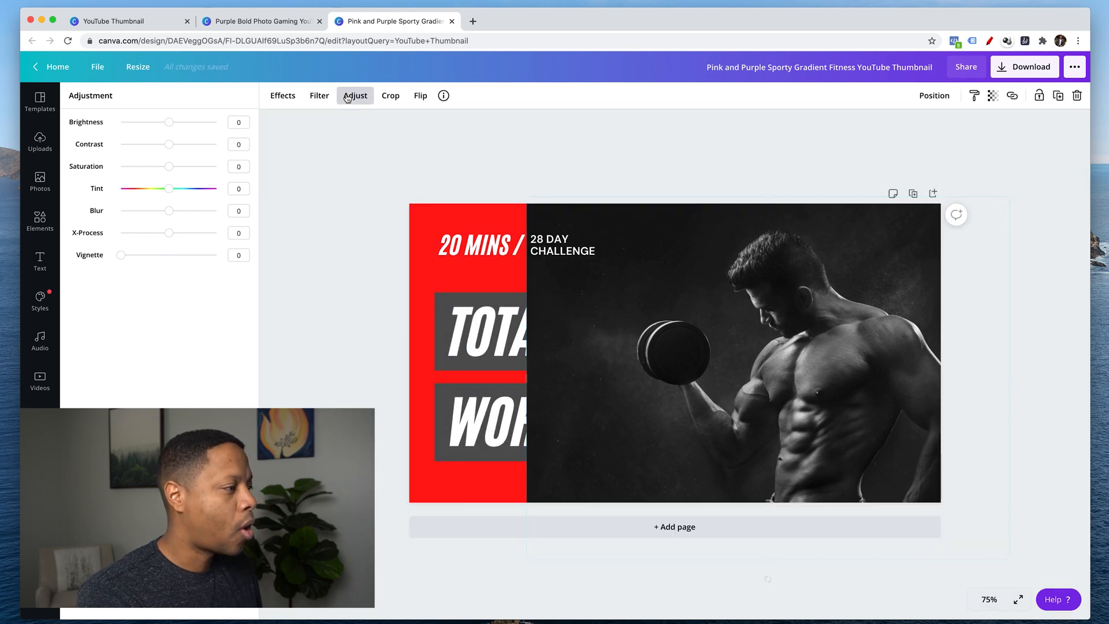
Send the dumbbell photo to the back, behind the red shape and text boxes, and check the thumbnail at 25% zoom
click(941, 99)
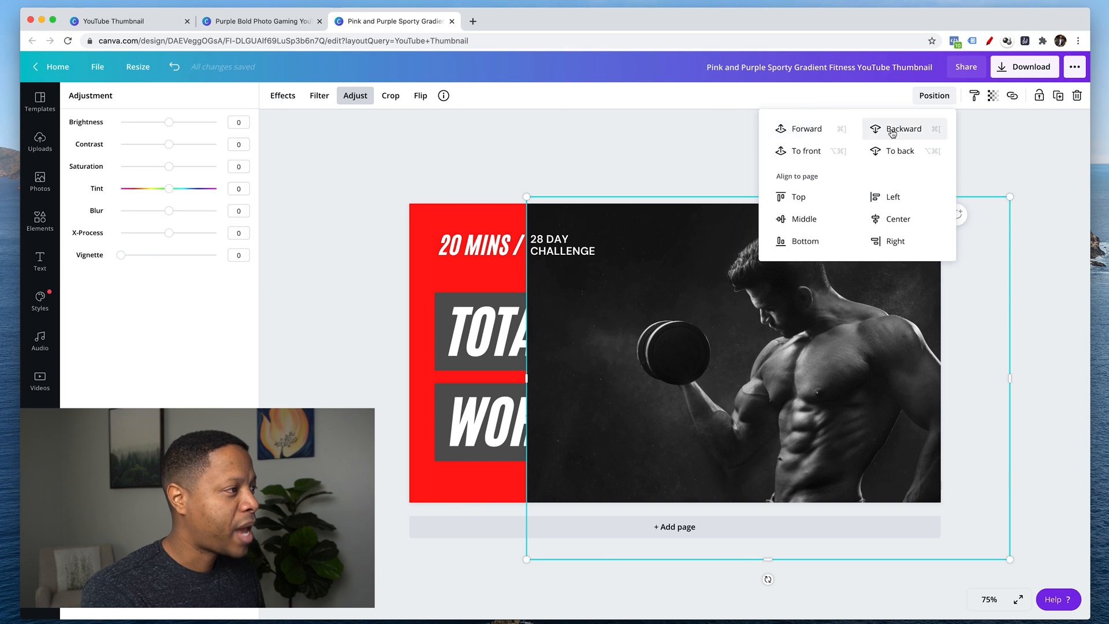
click(895, 131)
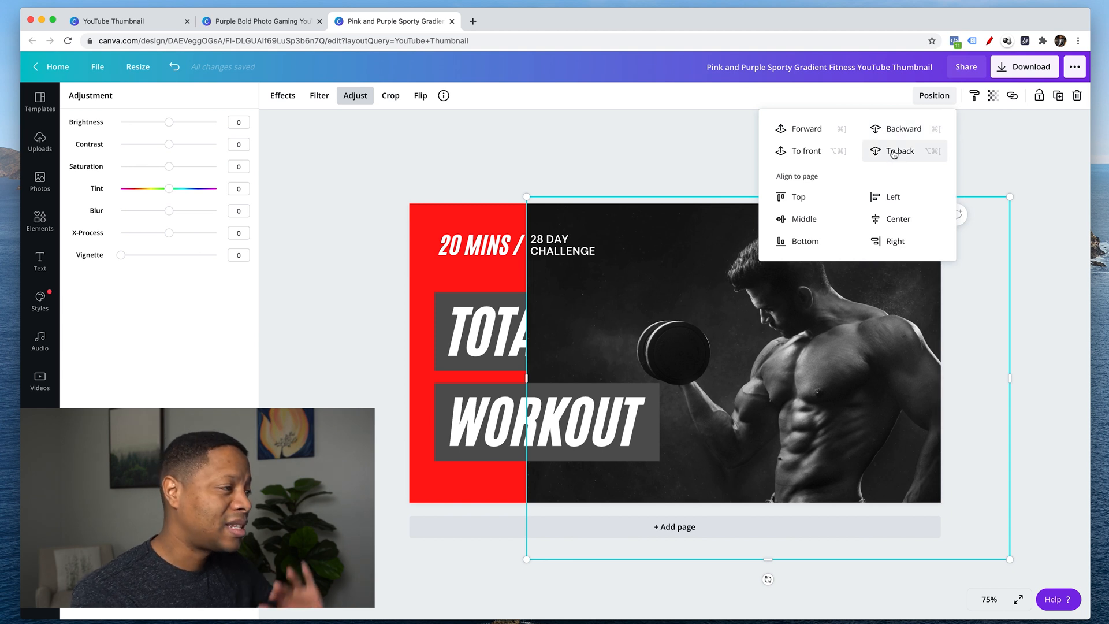
click(894, 153)
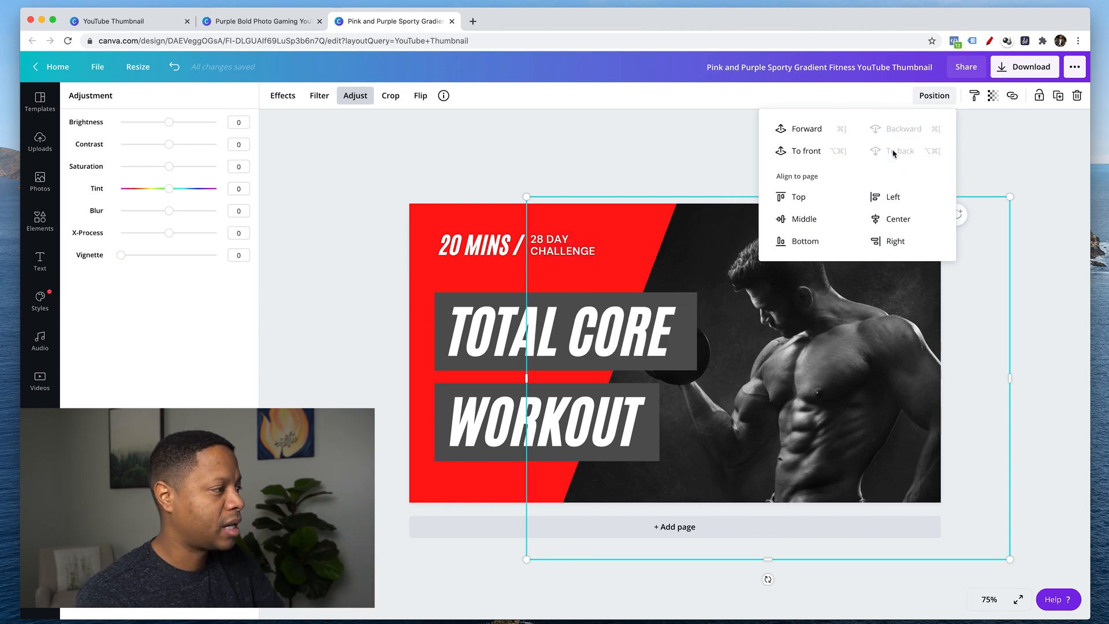
click(654, 125)
click(738, 171)
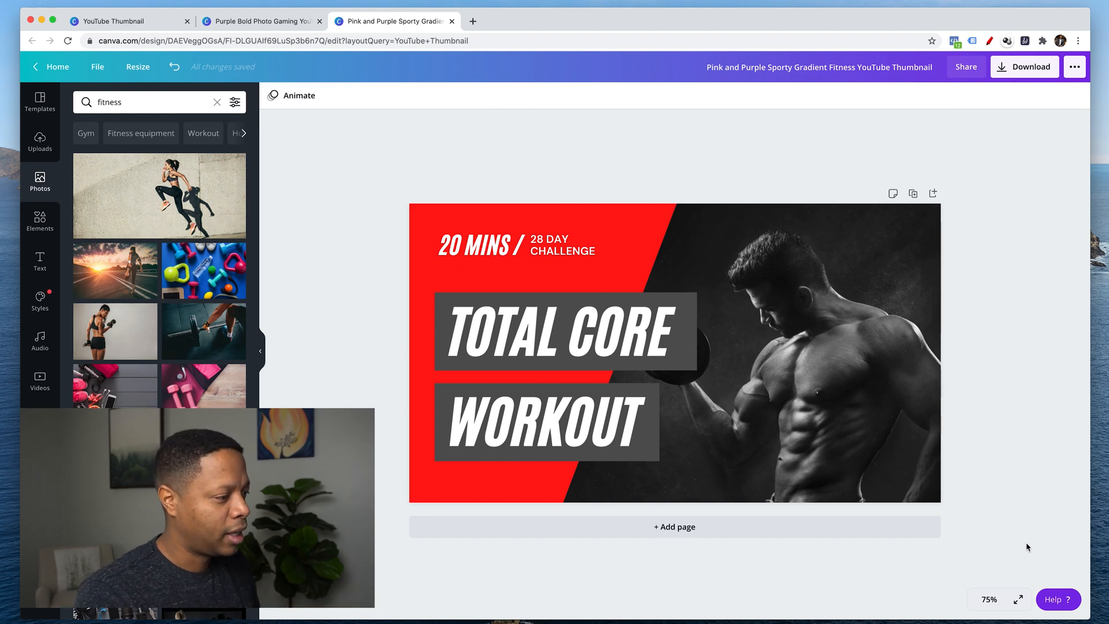
click(987, 601)
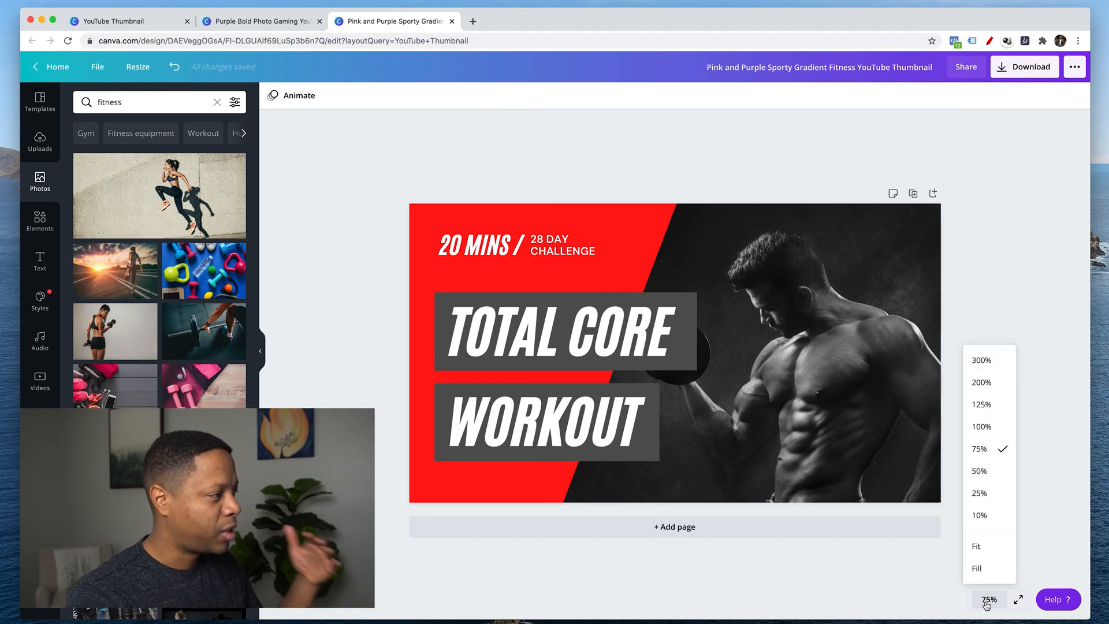
click(983, 492)
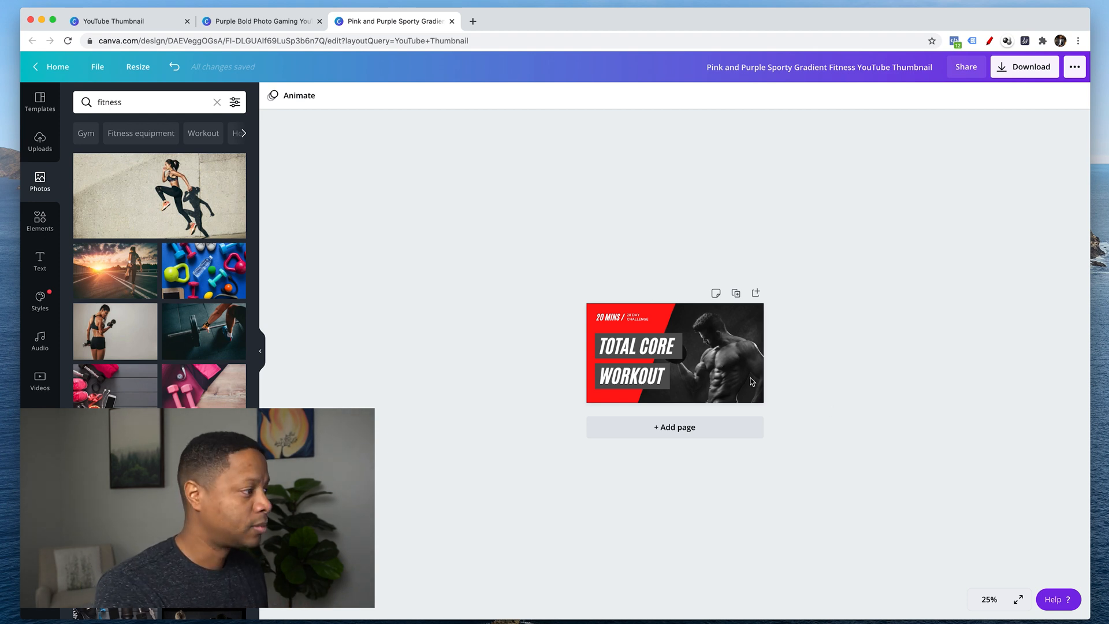
View the workout thumbnail at 75% zoom and examine its download options
click(984, 603)
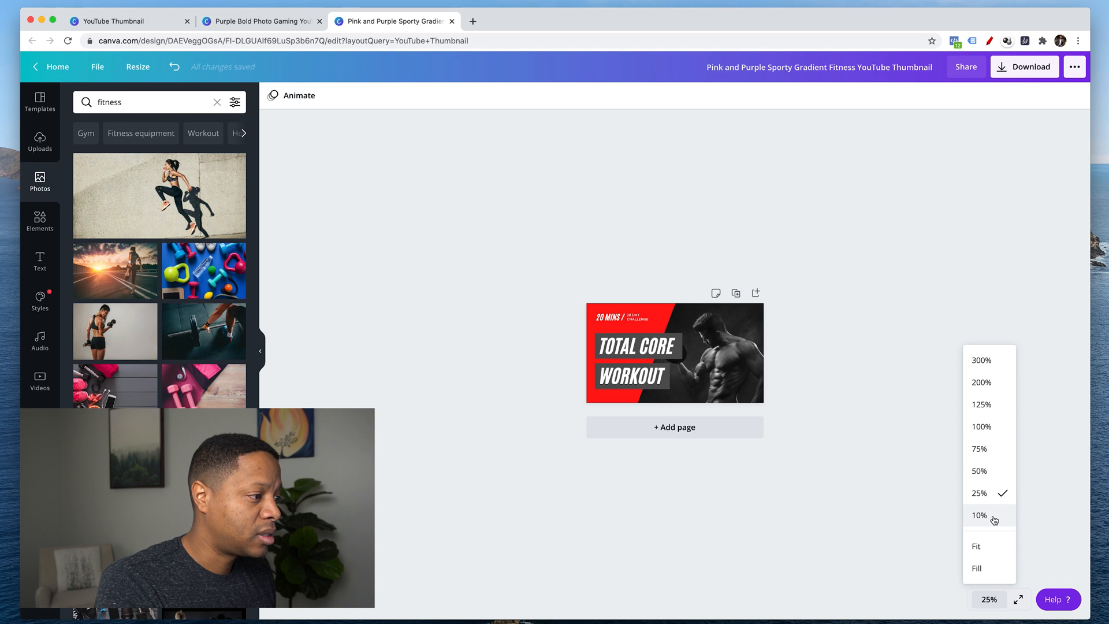
click(980, 449)
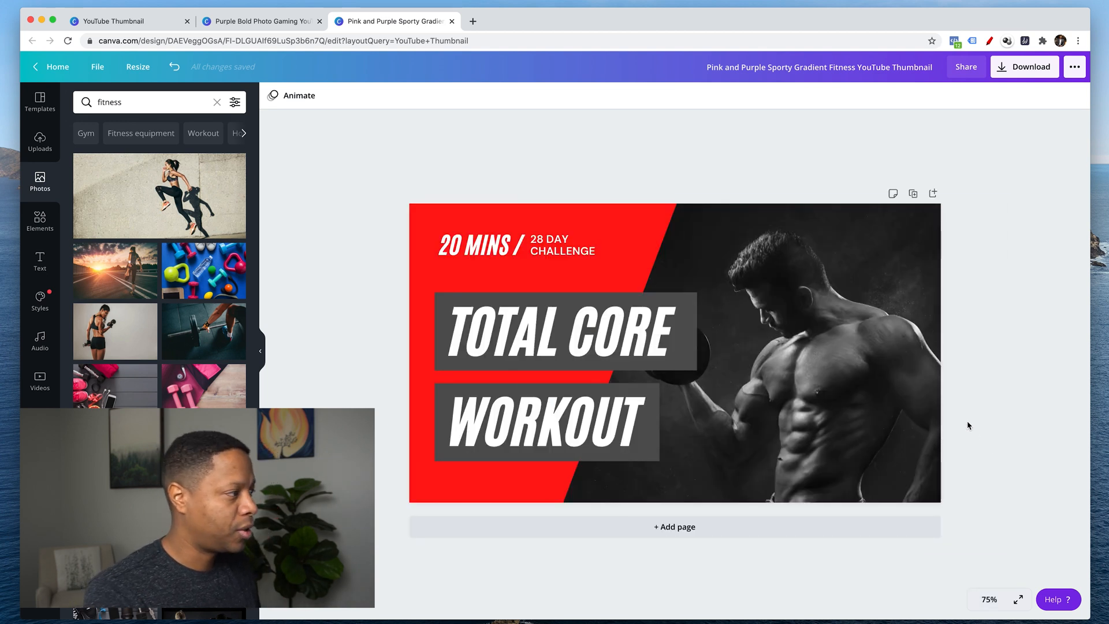
click(1047, 69)
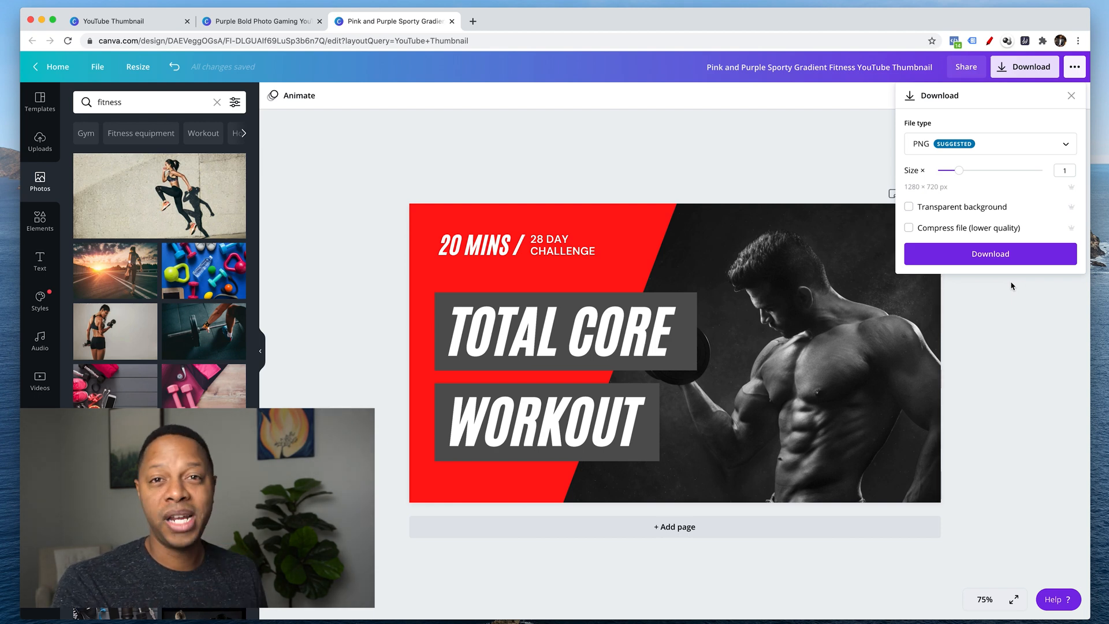
click(633, 153)
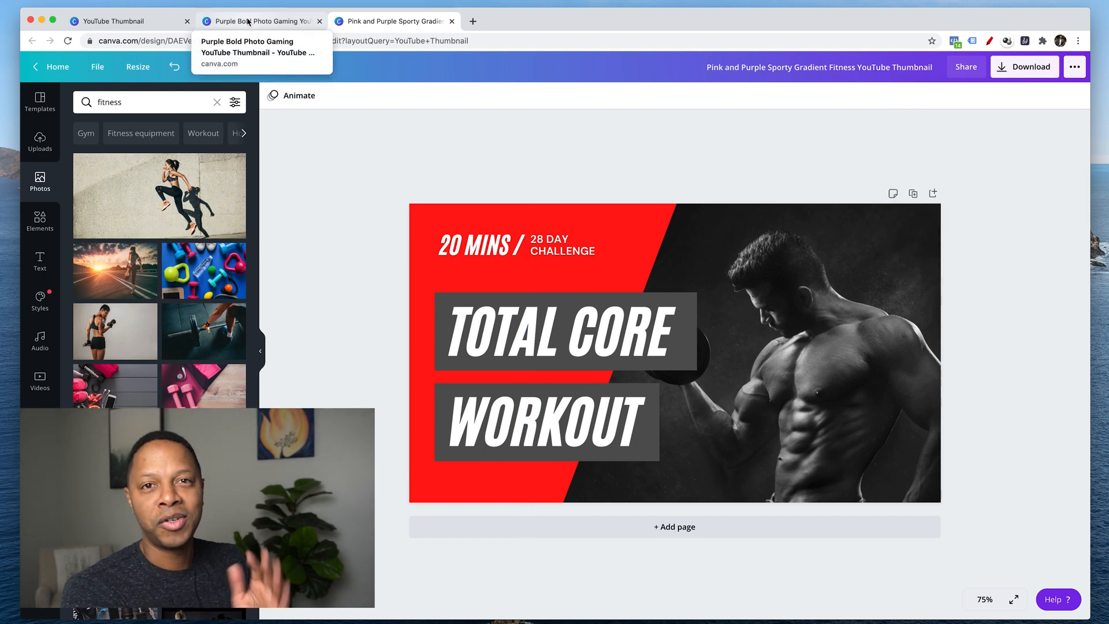
Switch to the gaming thumbnail design, view it at 25% zoom, and delete its background photo
click(281, 26)
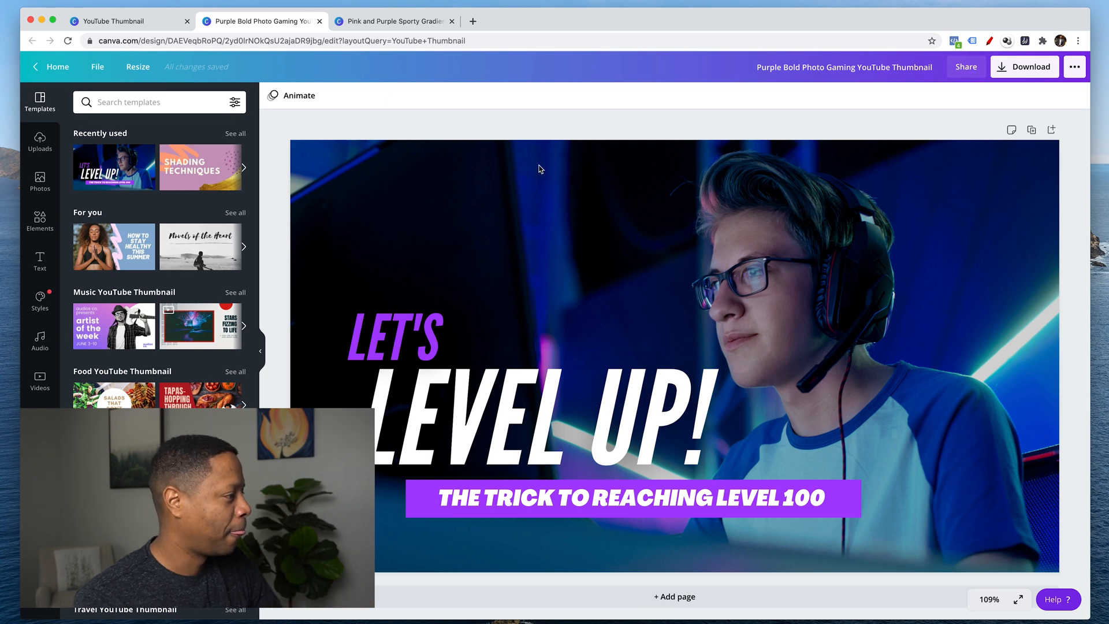
click(989, 599)
click(986, 492)
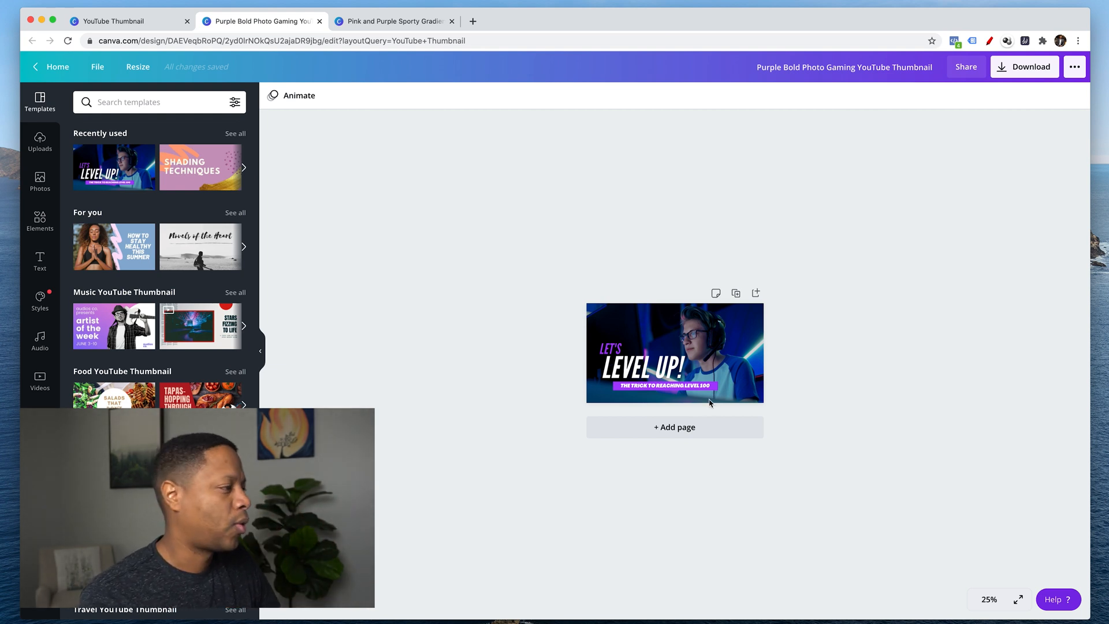
click(728, 325)
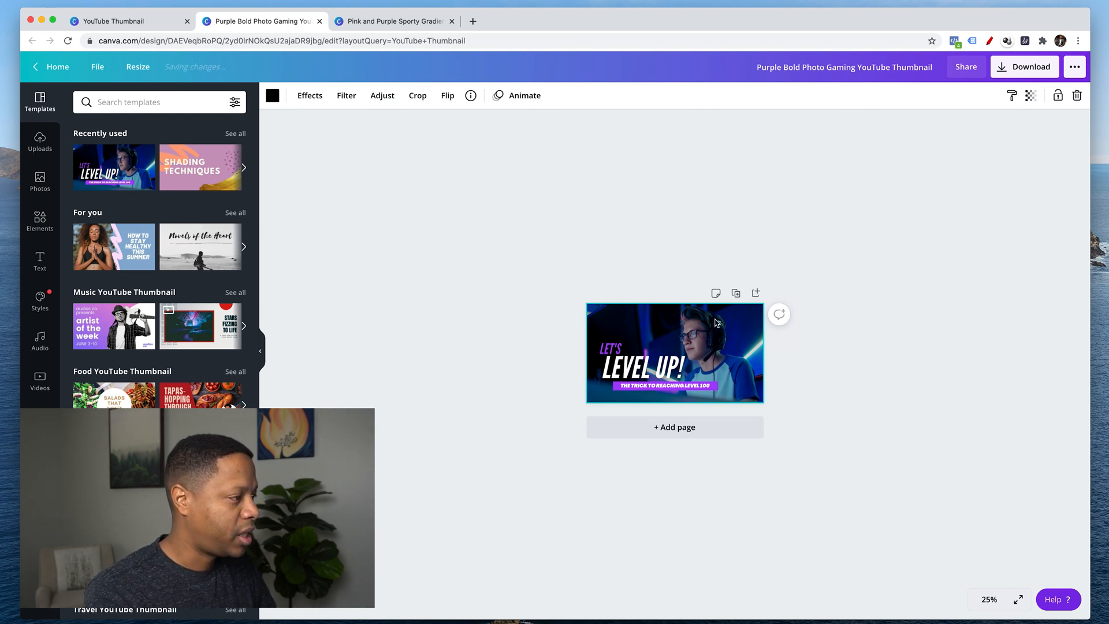
key(Delete)
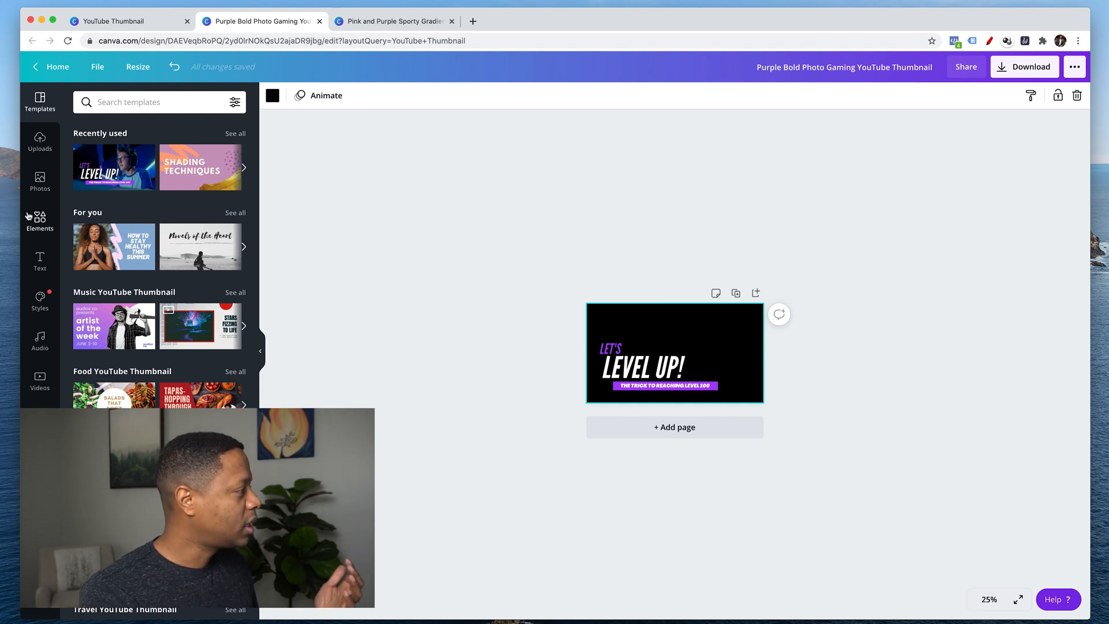
Search the photo library for "face" and add the photo of the woman with white gloves on a dark background
click(50, 182)
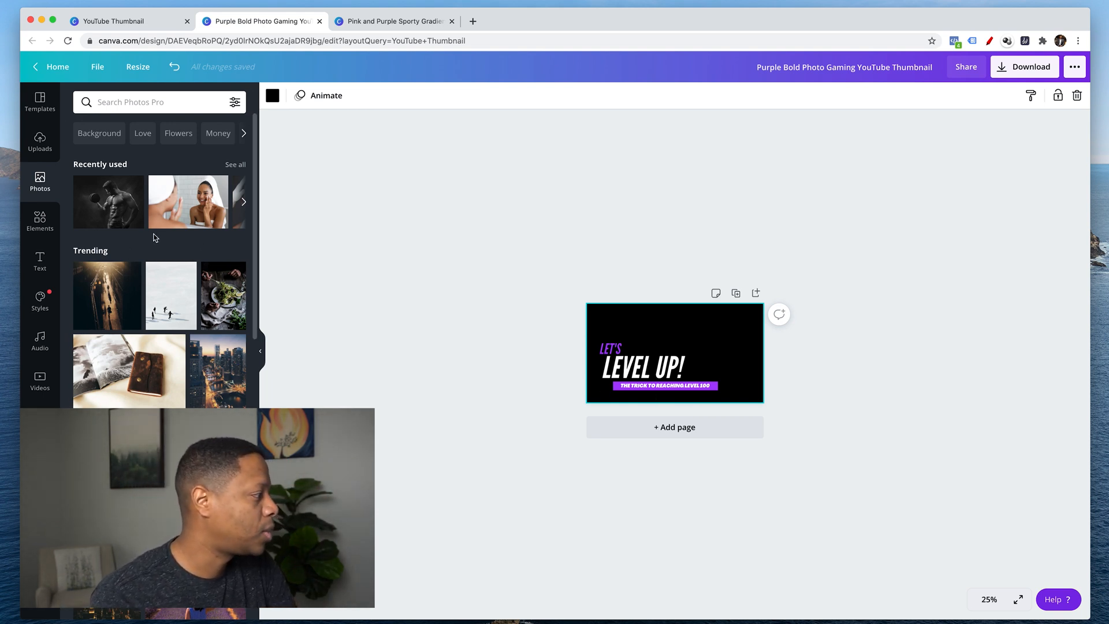
scroll(155, 238, down, 10)
scroll(154, 237, down, 5)
click(155, 104)
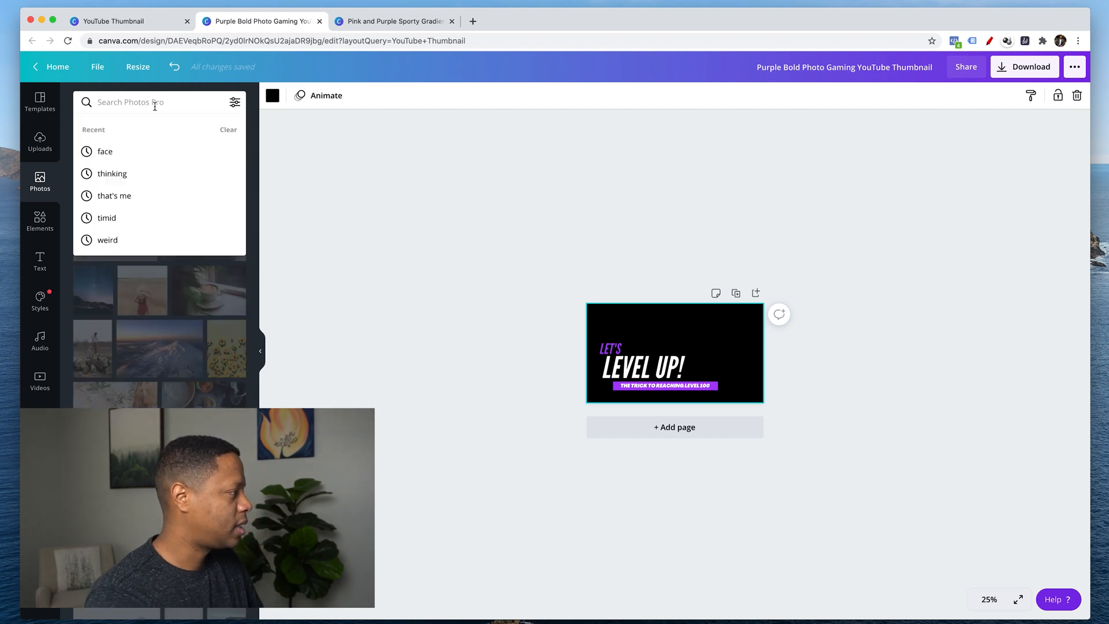
click(118, 156)
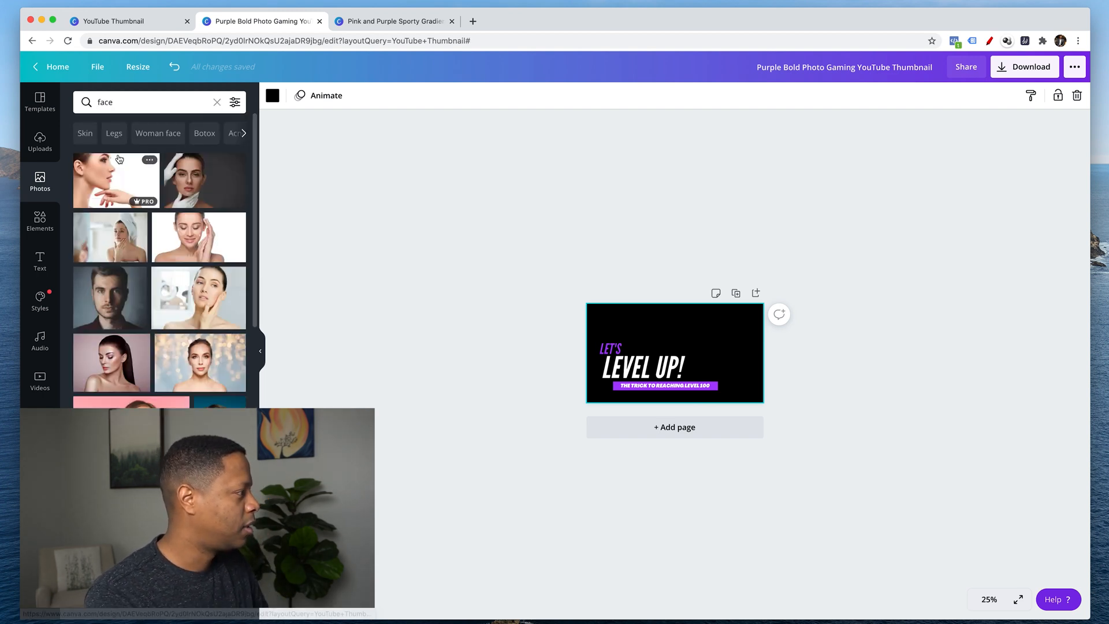
click(199, 179)
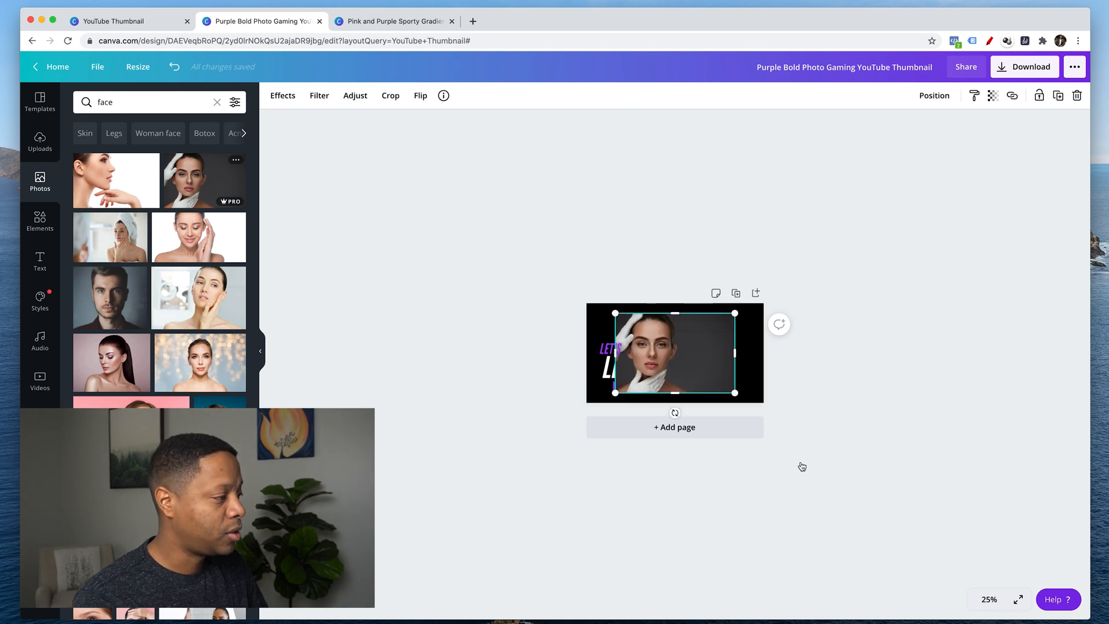
Enlarge the woman's photo to cover the thumbnail's full height, aligned with its left and bottom edges, working at 75% zoom
mouse_move(734, 394)
mouse_down()
mouse_move(760, 398)
mouse_move(743, 399)
mouse_up()
click(987, 599)
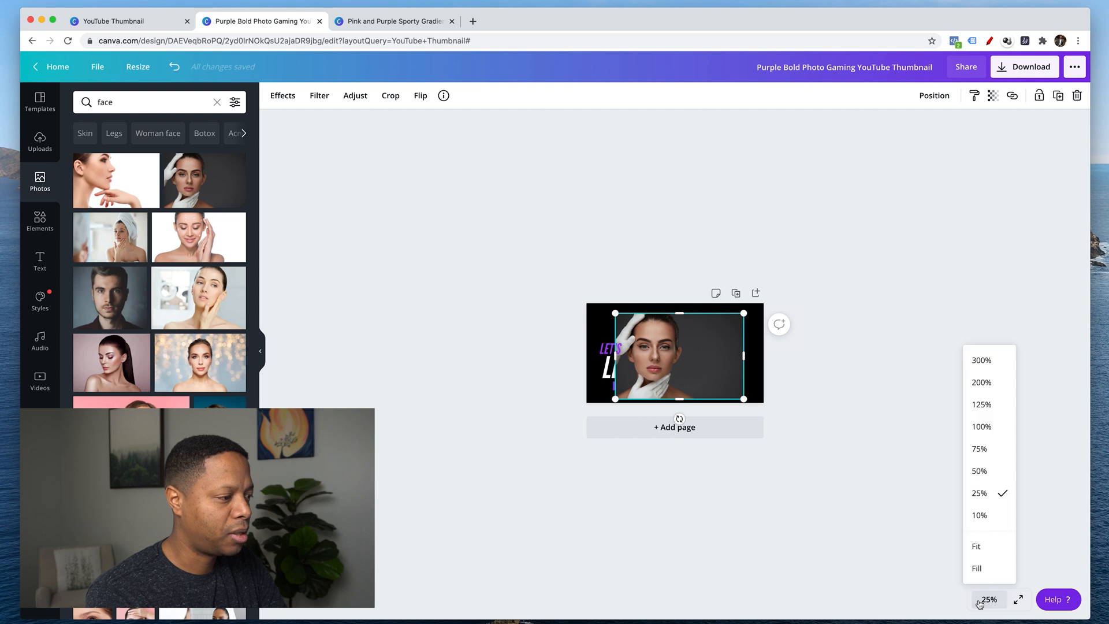
click(993, 453)
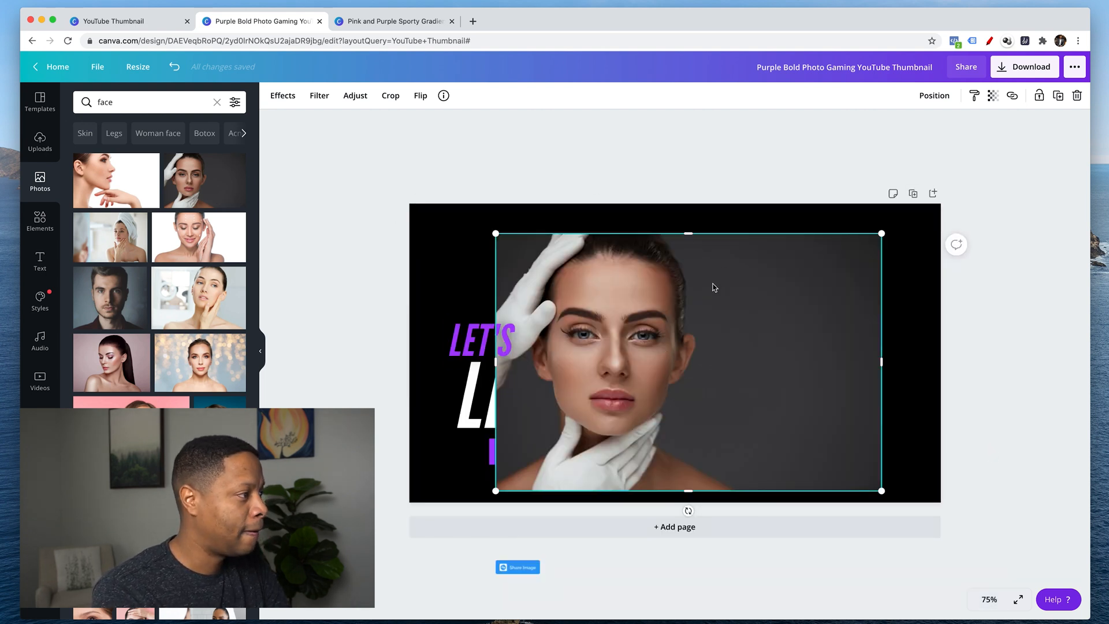
drag(495, 233, 391, 203)
drag(663, 240, 663, 258)
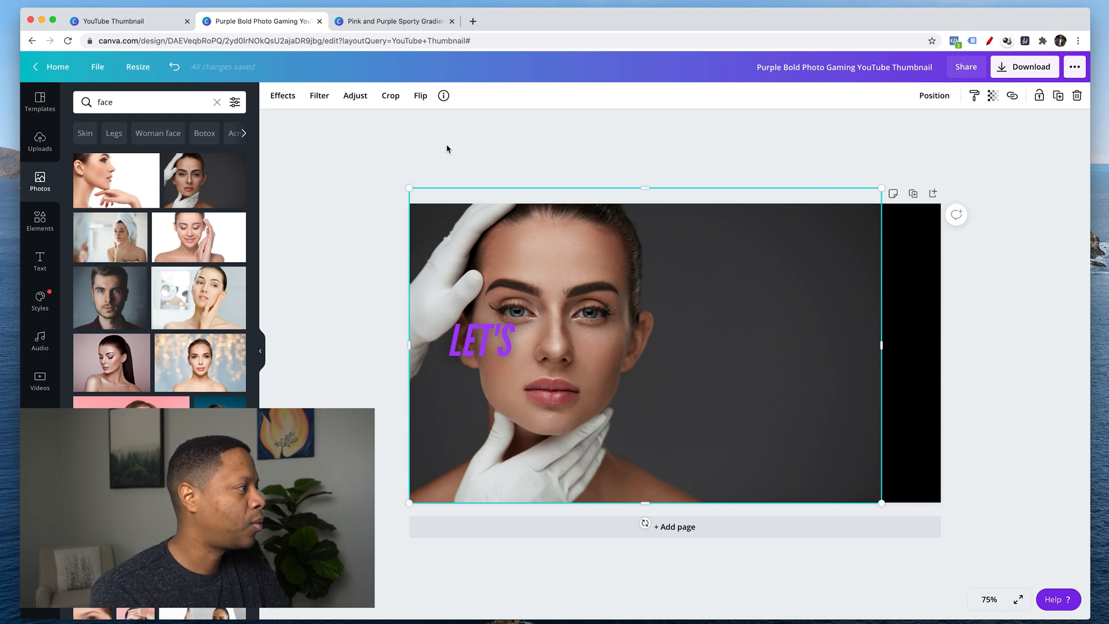
Flip the woman's photo horizontally, then widen it and position it to reach past the thumbnail's right edge
click(419, 95)
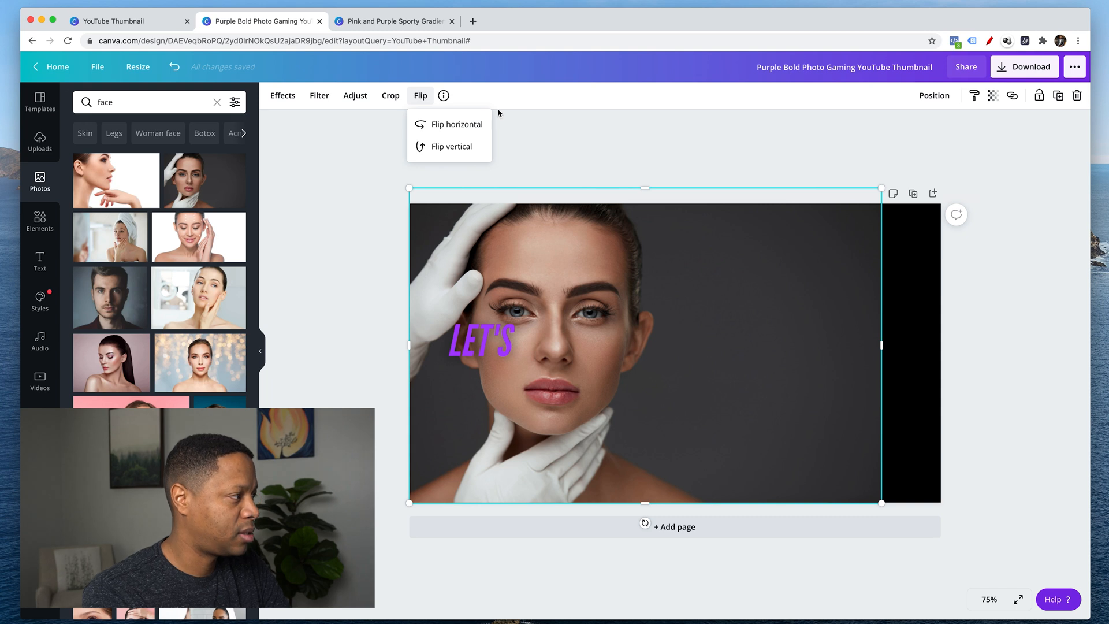
click(459, 126)
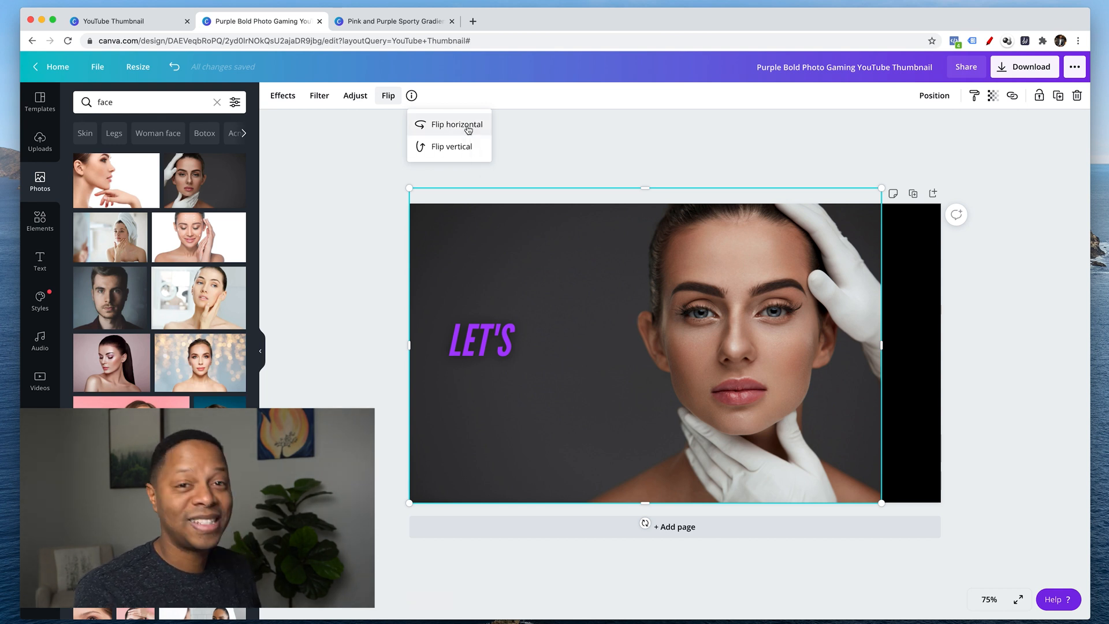
click(648, 131)
click(869, 358)
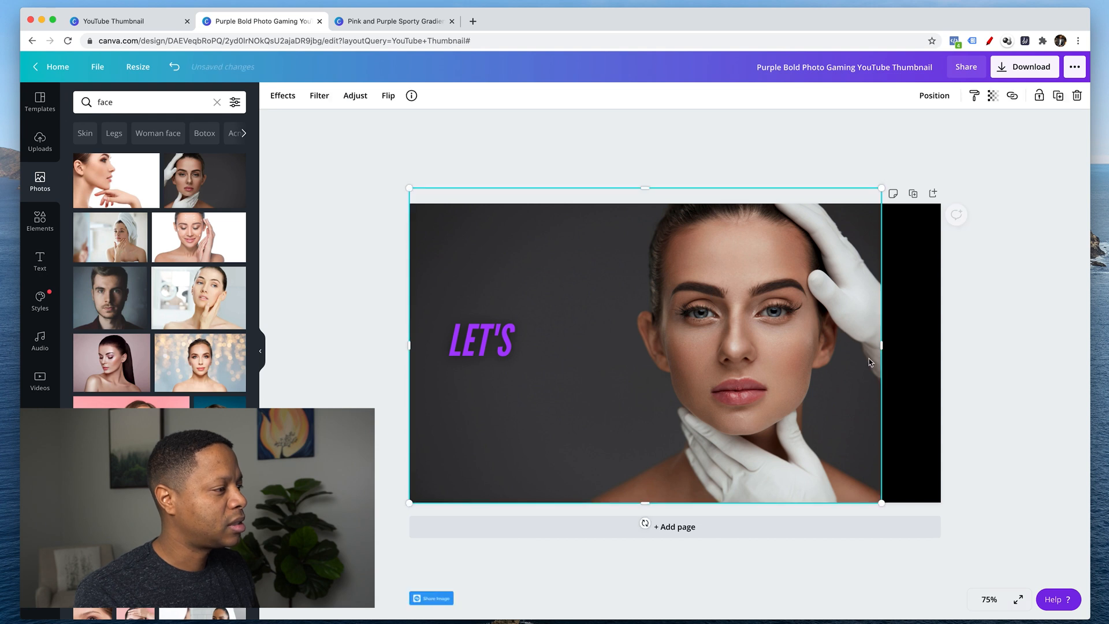
drag(882, 345, 948, 347)
drag(837, 330, 836, 330)
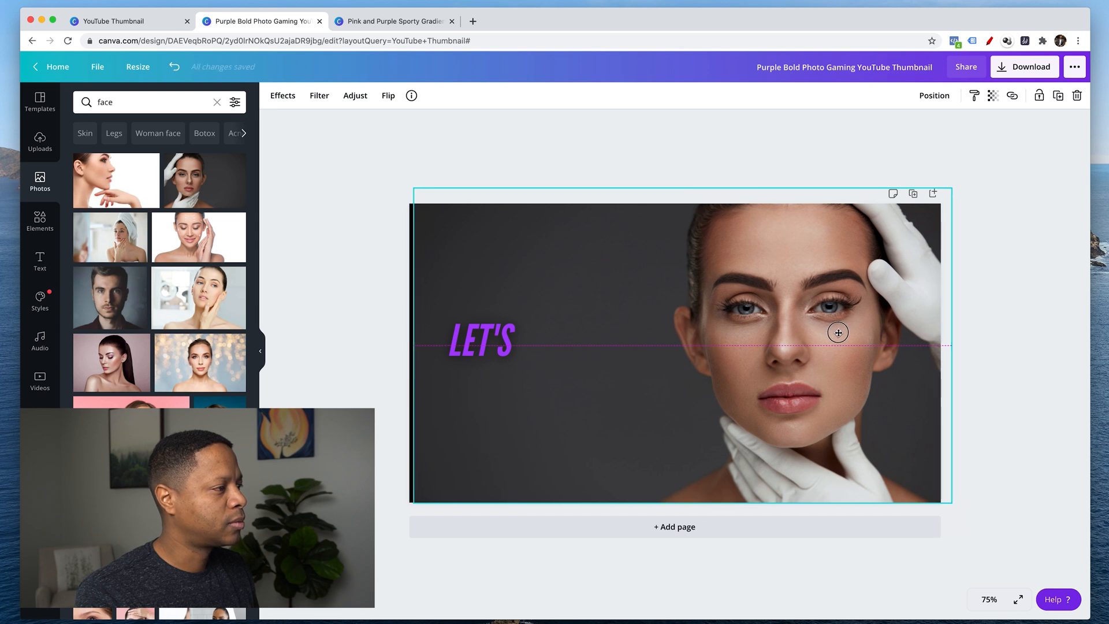
click(817, 175)
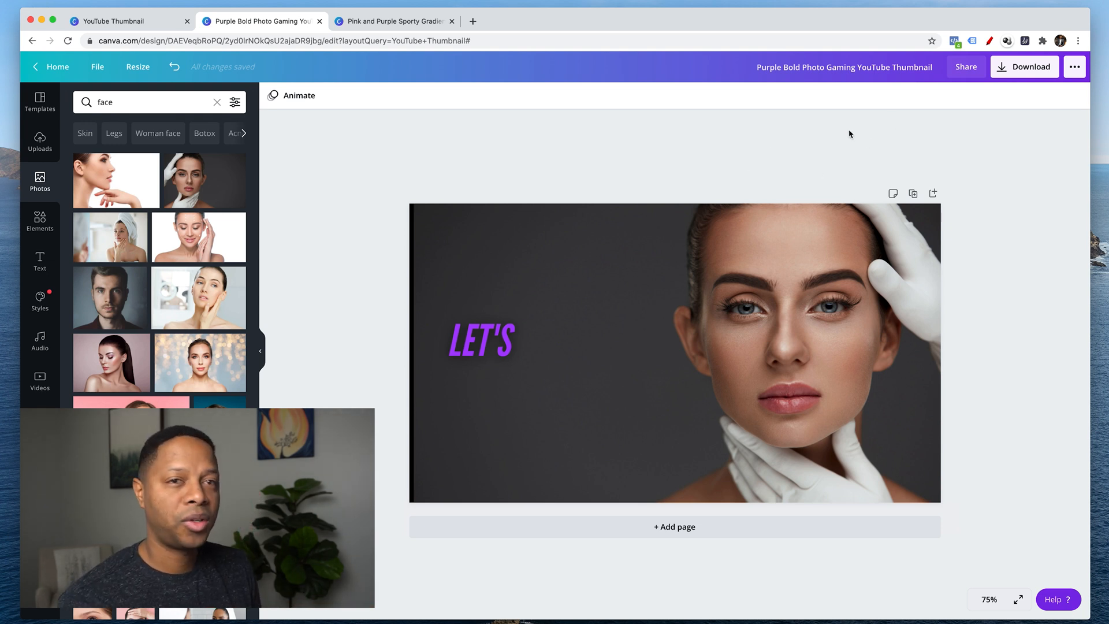
Remove the background of the woman's photo with the Background Remover effect
click(584, 231)
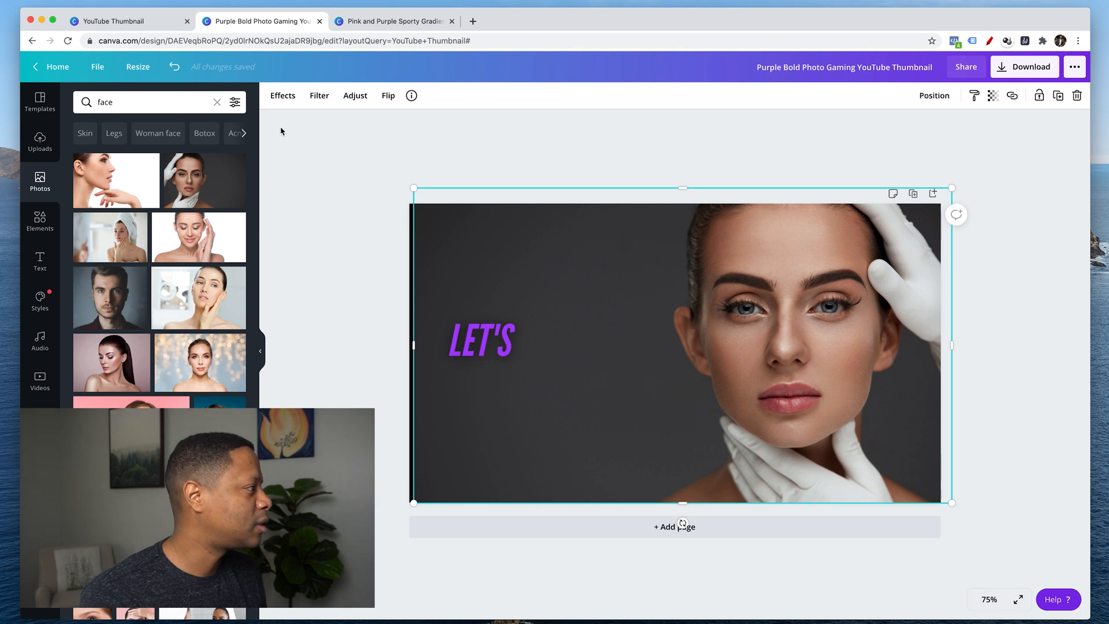
click(282, 95)
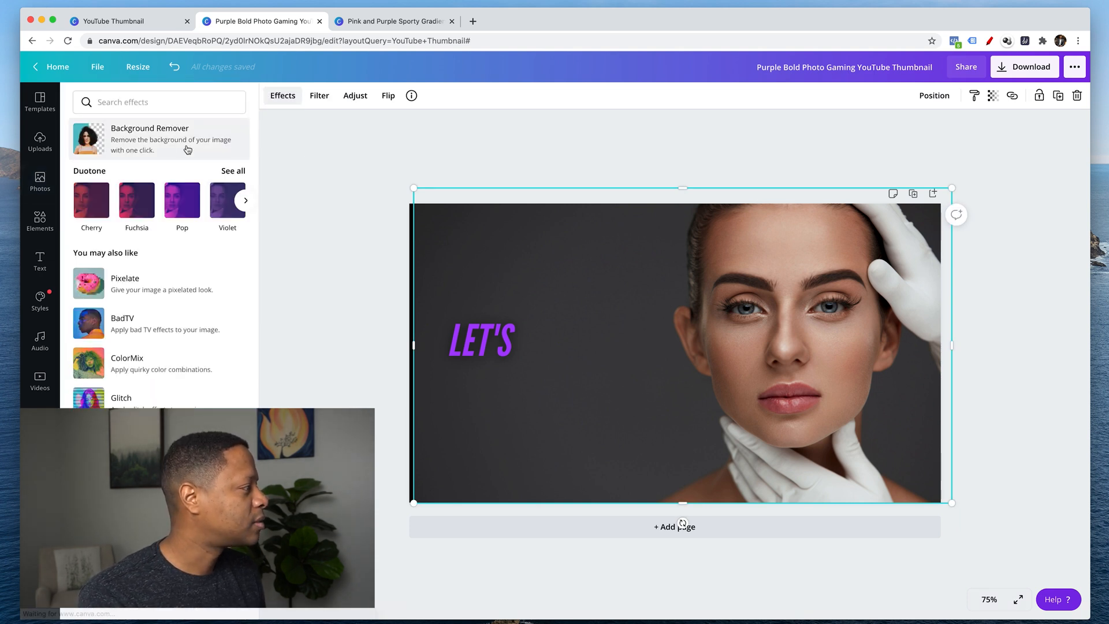
click(154, 137)
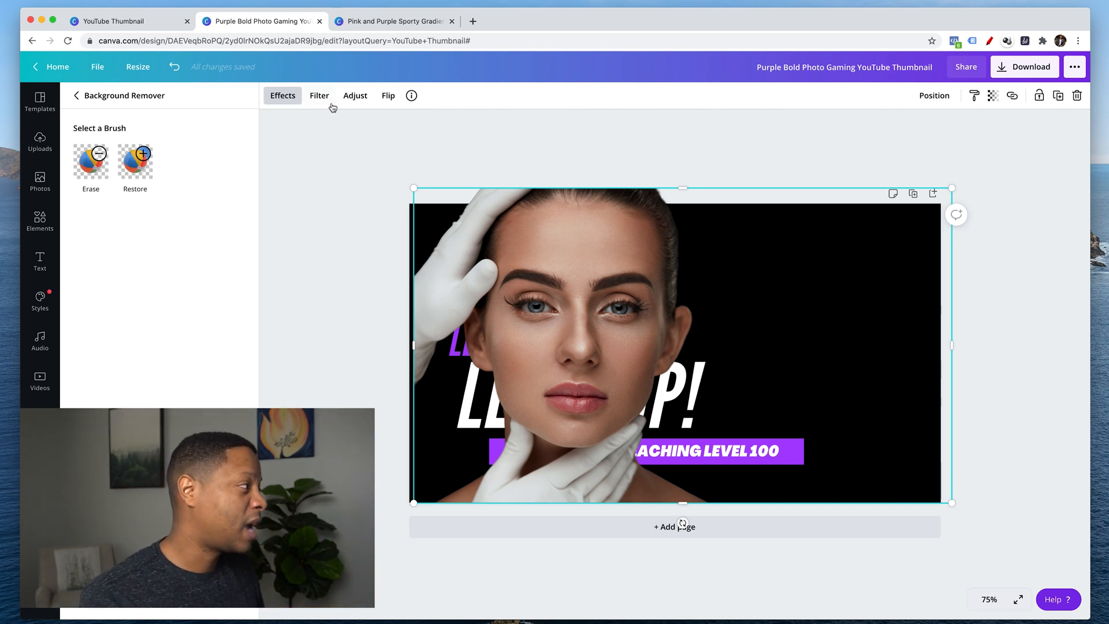
click(388, 95)
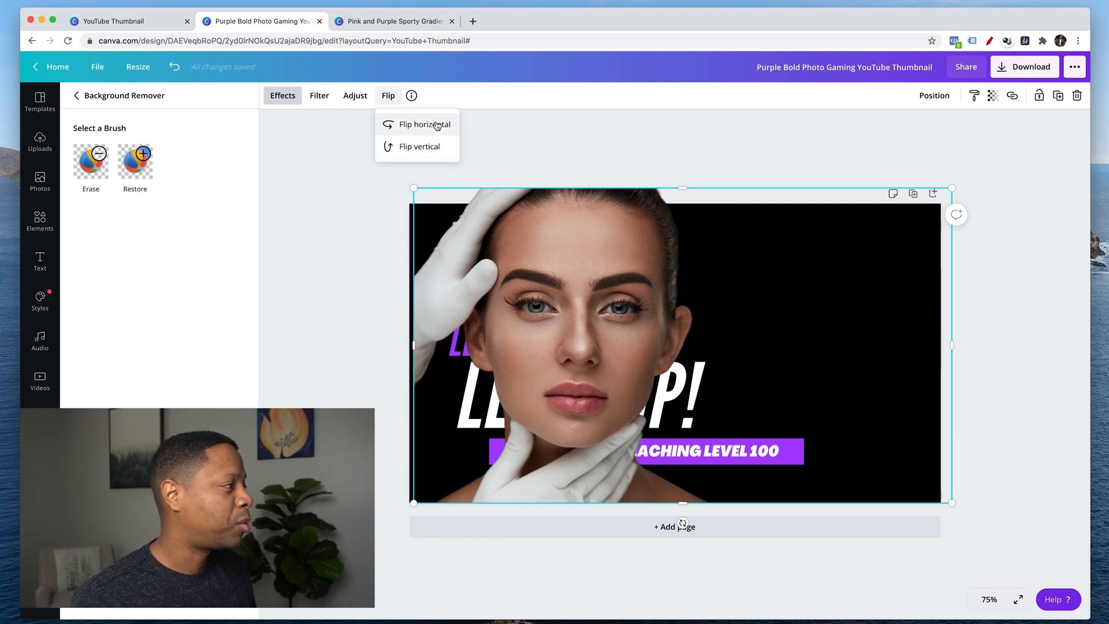
click(339, 203)
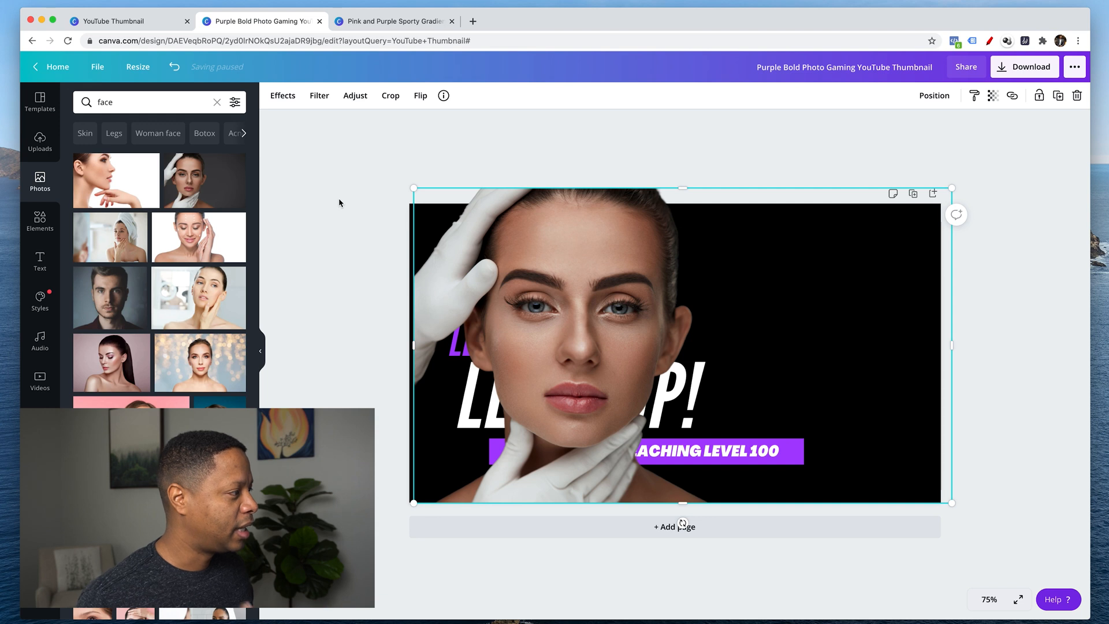
Send the woman's cutout one layer back, behind the "LET'S" text, and flip it horizontally so she faces the thumbnail's right part
key(super+bracketleft)
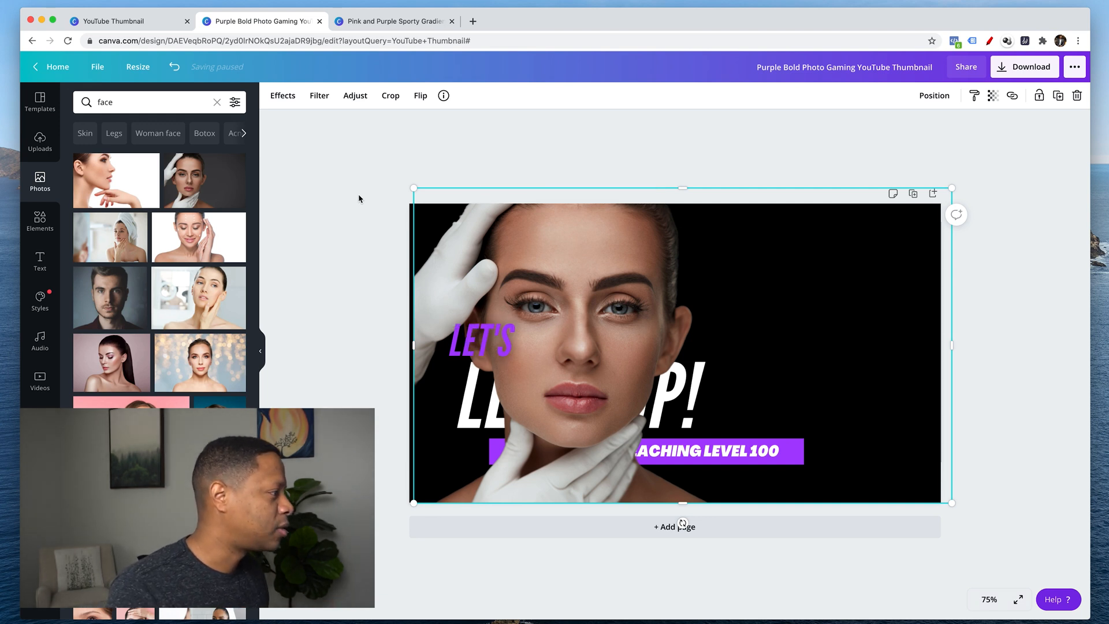
click(215, 103)
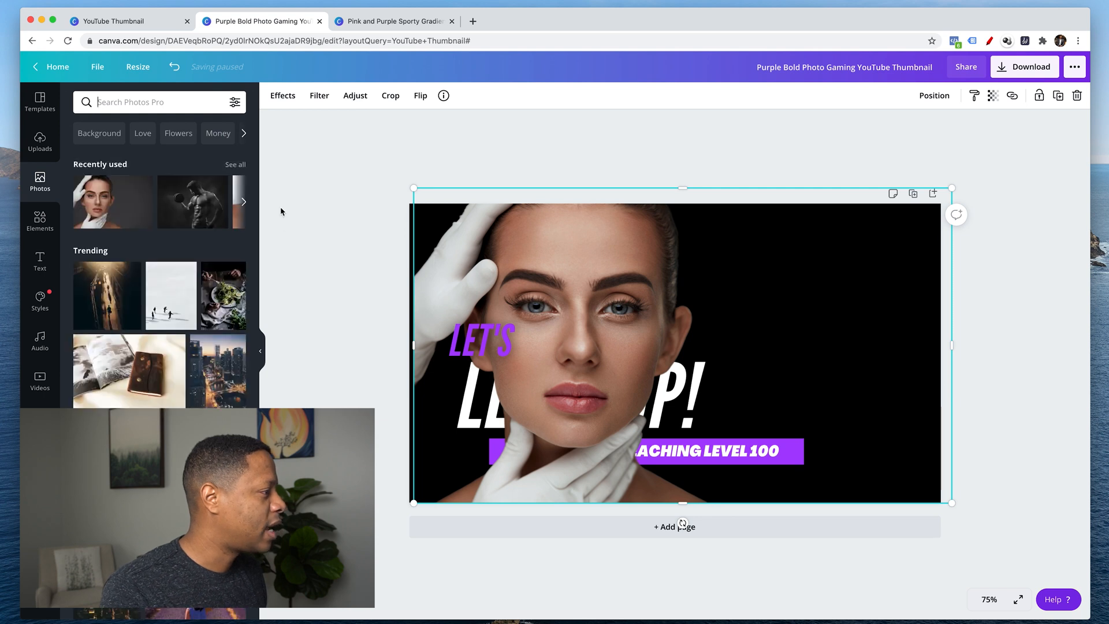
click(421, 95)
click(473, 124)
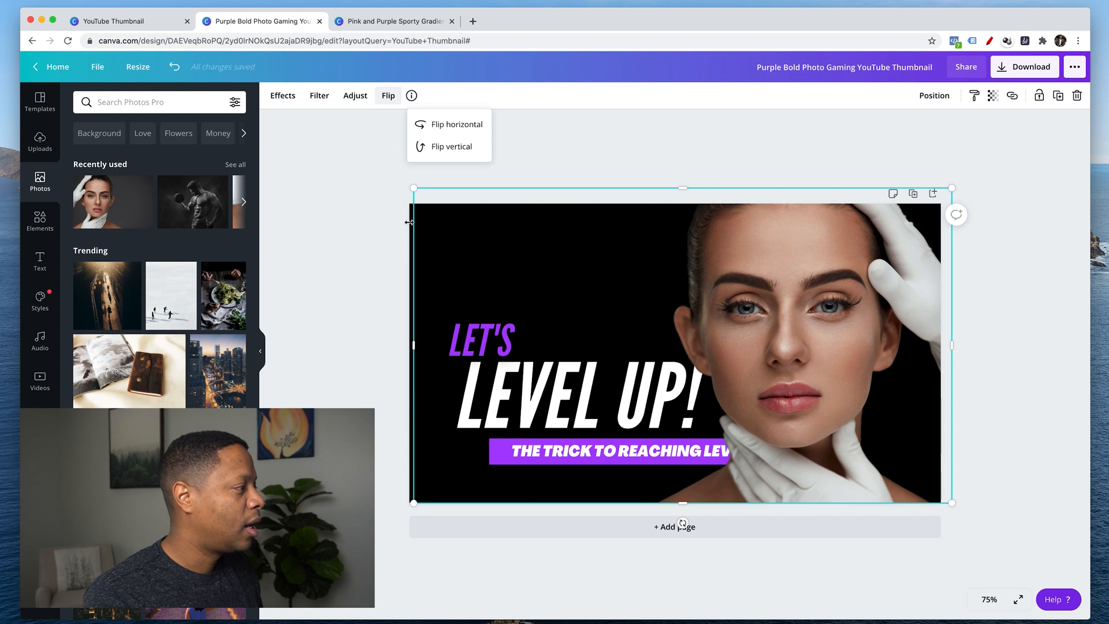
click(383, 217)
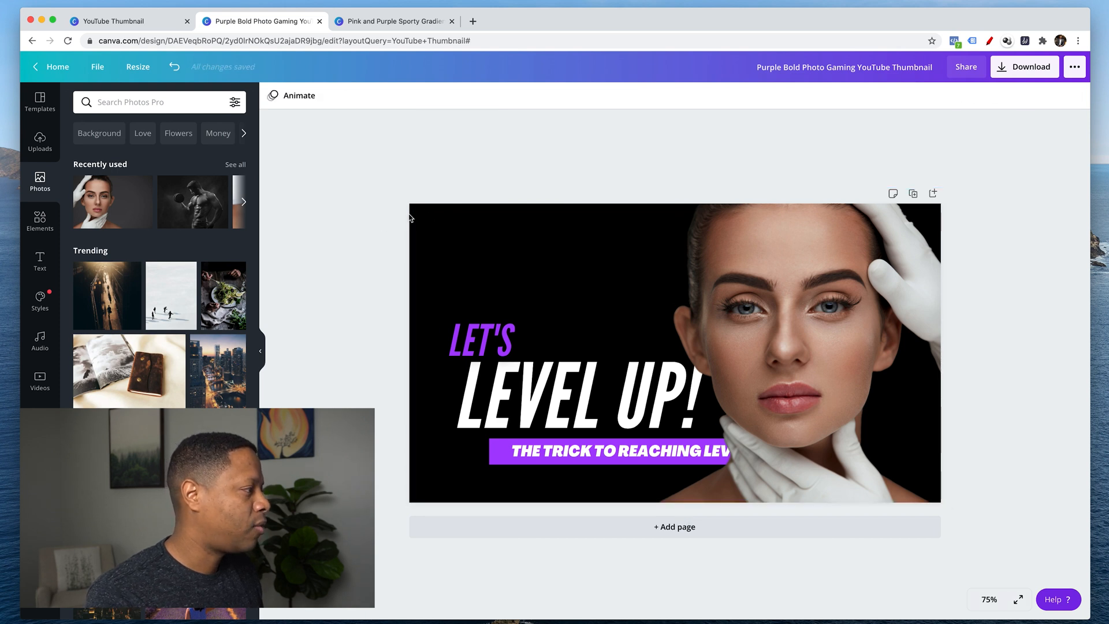
Try red and dark gray as the thumbnail's background color, and settle on medium gray
click(412, 217)
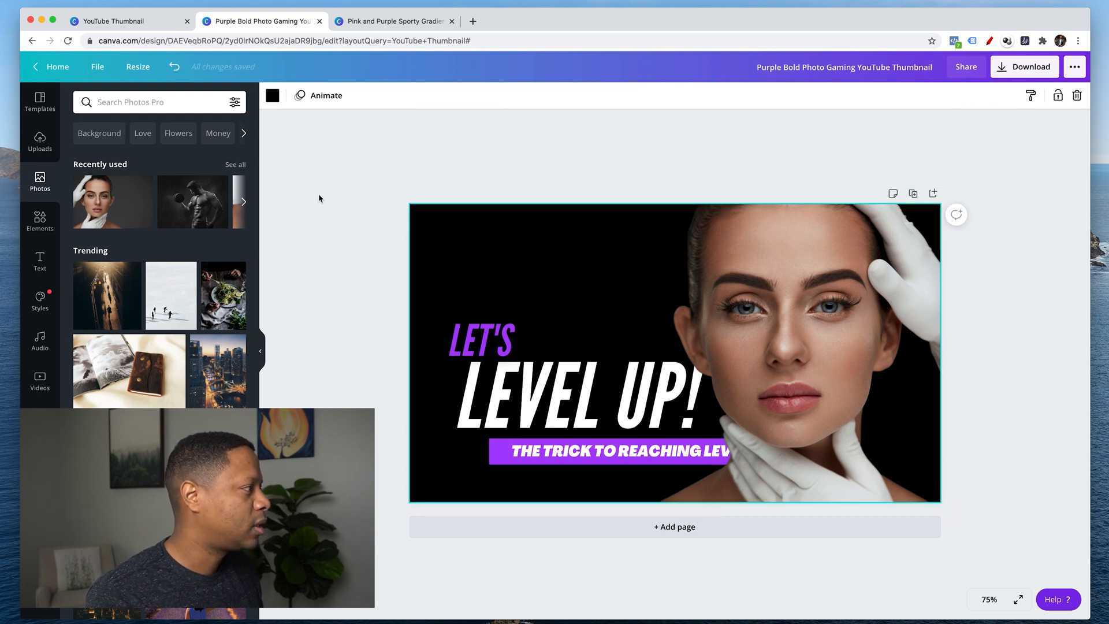
click(272, 96)
click(86, 397)
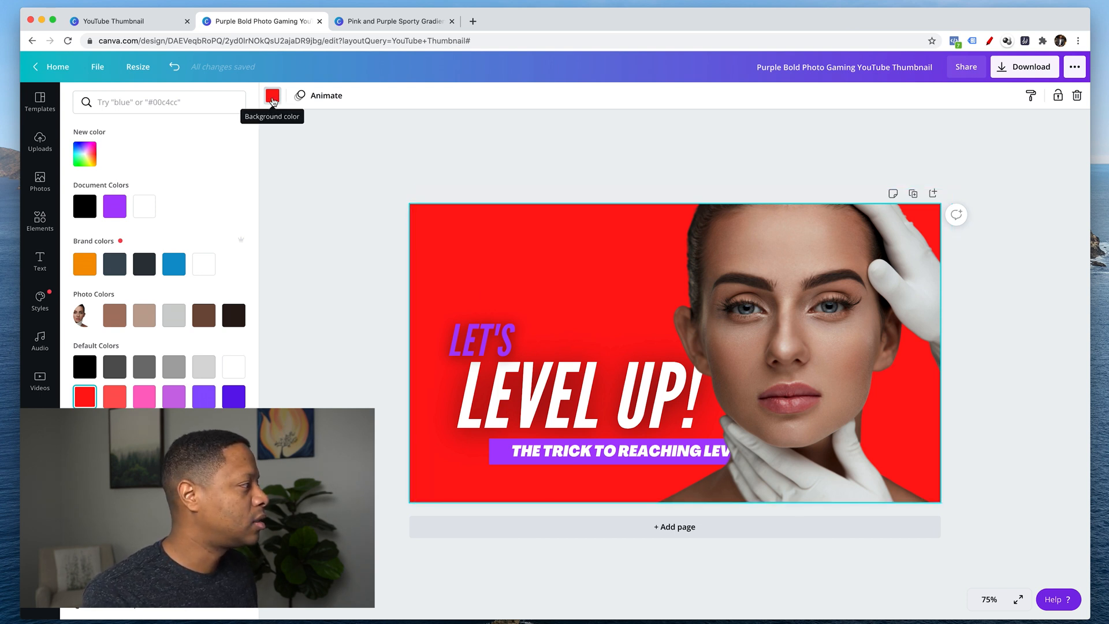
click(273, 98)
click(272, 98)
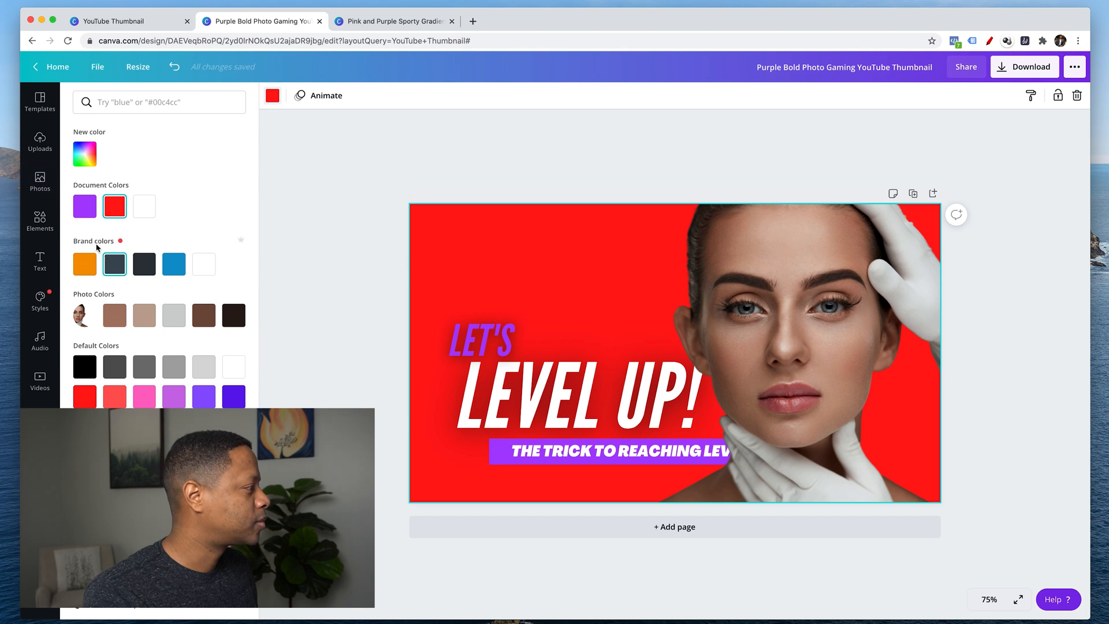
click(169, 371)
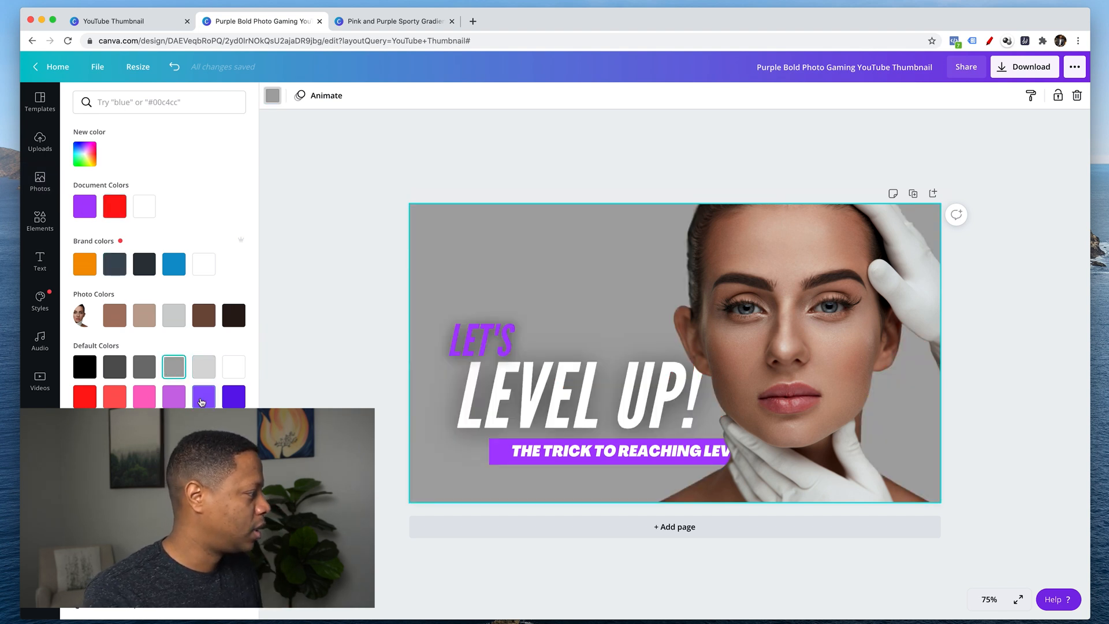
click(117, 368)
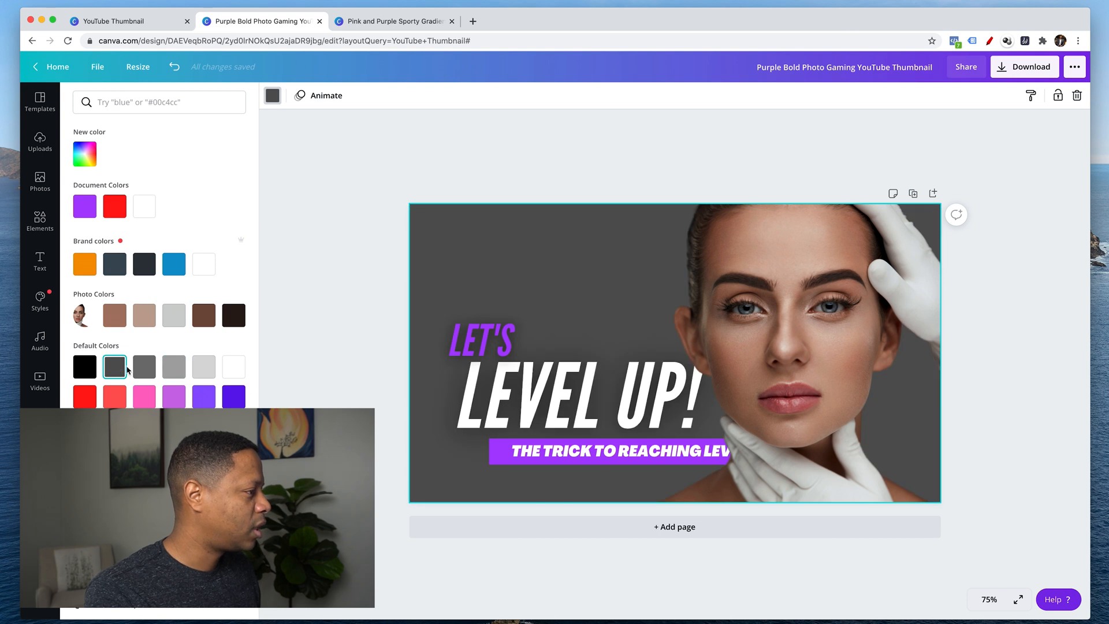
click(174, 369)
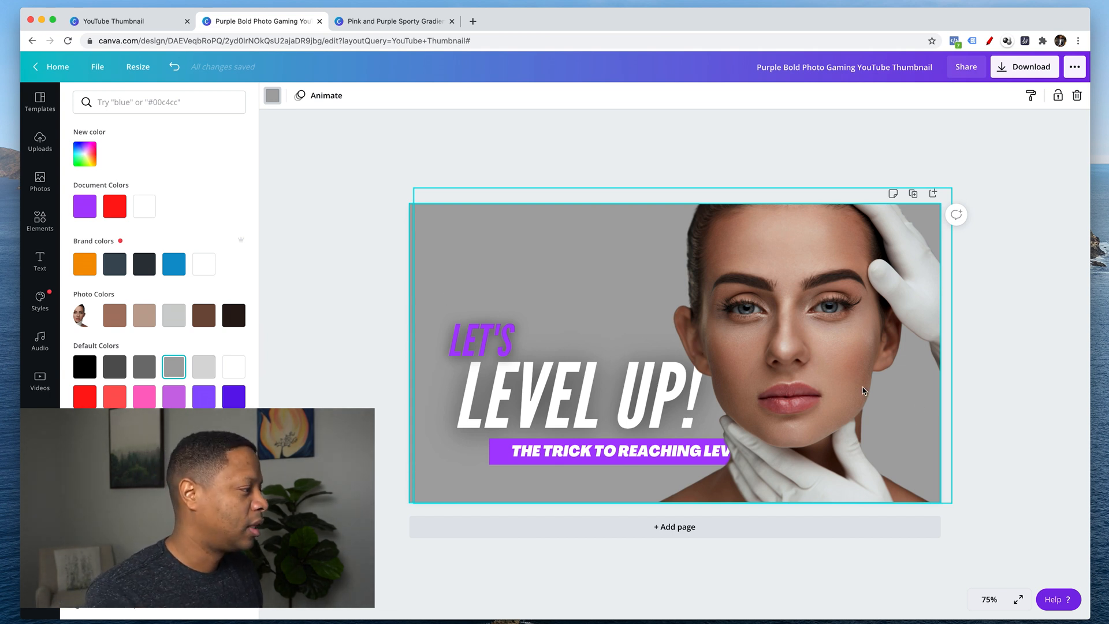
Change the color of the "LET'S" text to dark blue
click(489, 346)
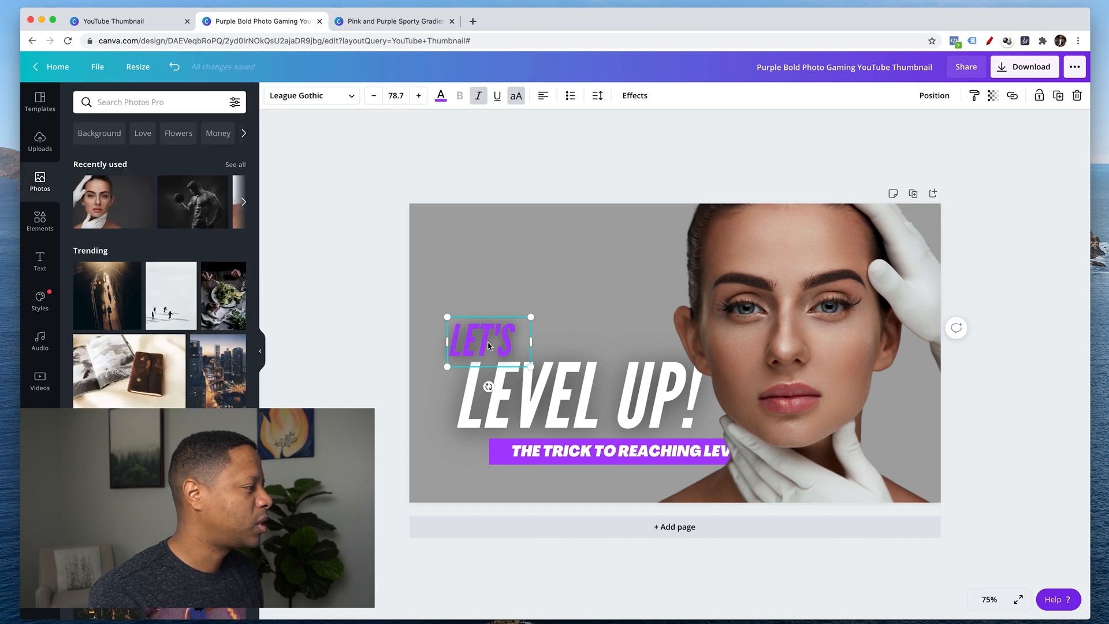
click(441, 96)
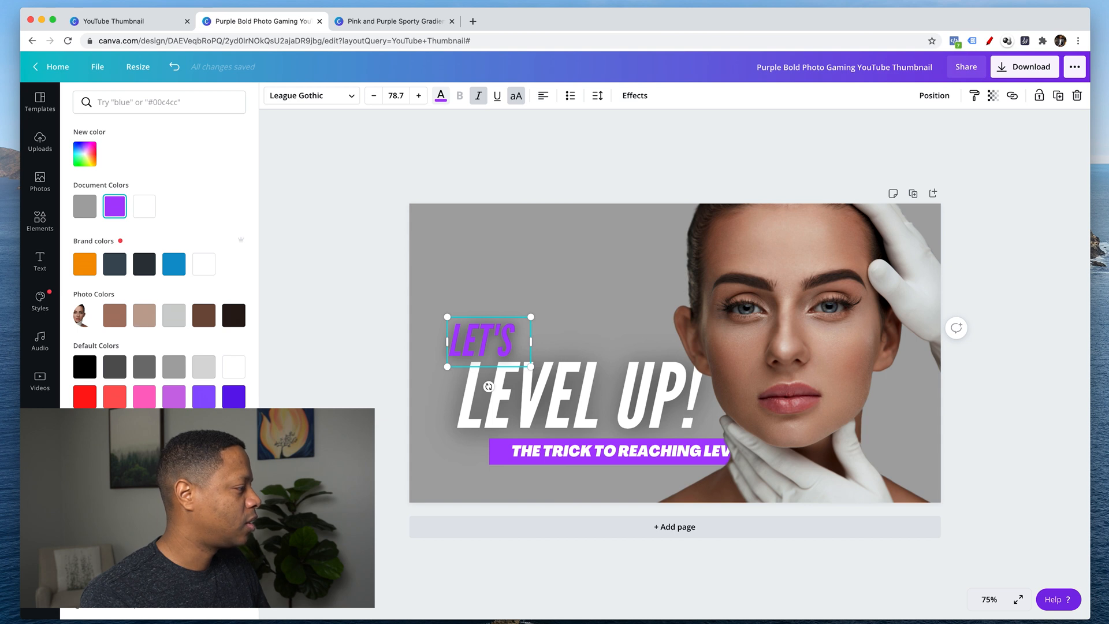
click(234, 426)
Move the woman's cutout to the right until it clears the whole "THE TRICK TO REACHING LEVEL 100" bar
click(572, 458)
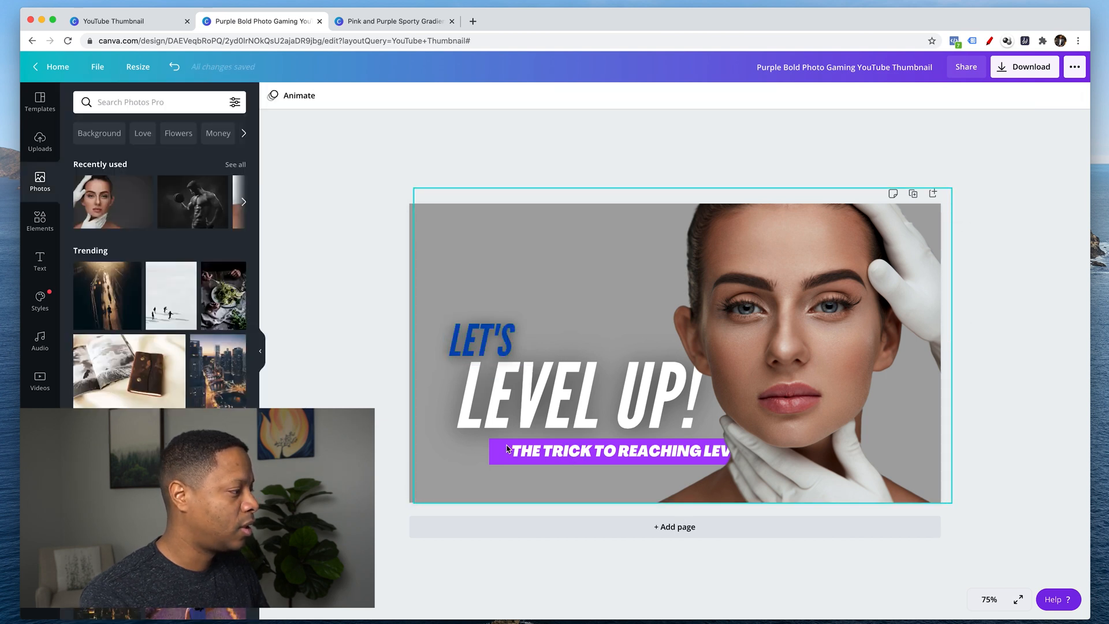
click(532, 360)
click(602, 331)
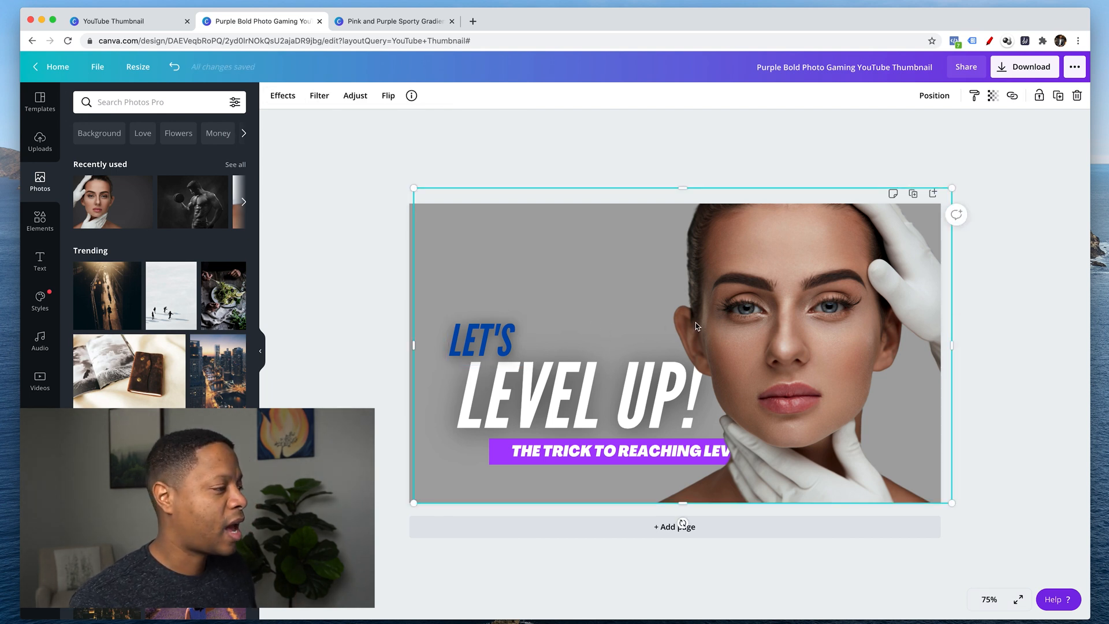
drag(672, 322, 792, 328)
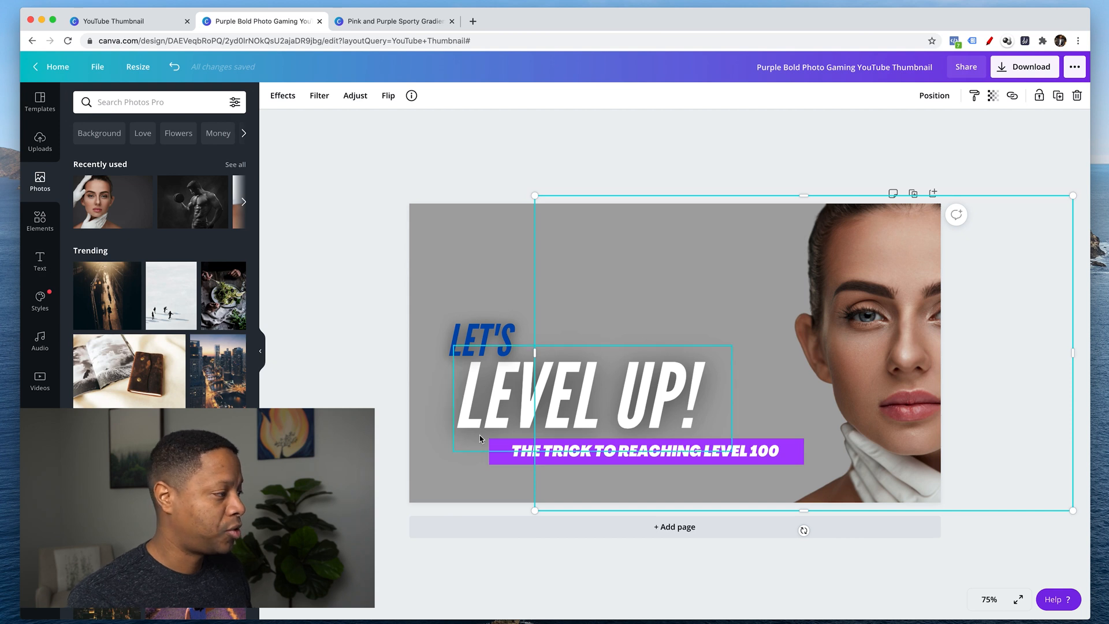
Recolor the bar behind "THE TRICK TO REACHING LEVEL 100" to the same dark blue as "LET'S"
click(498, 460)
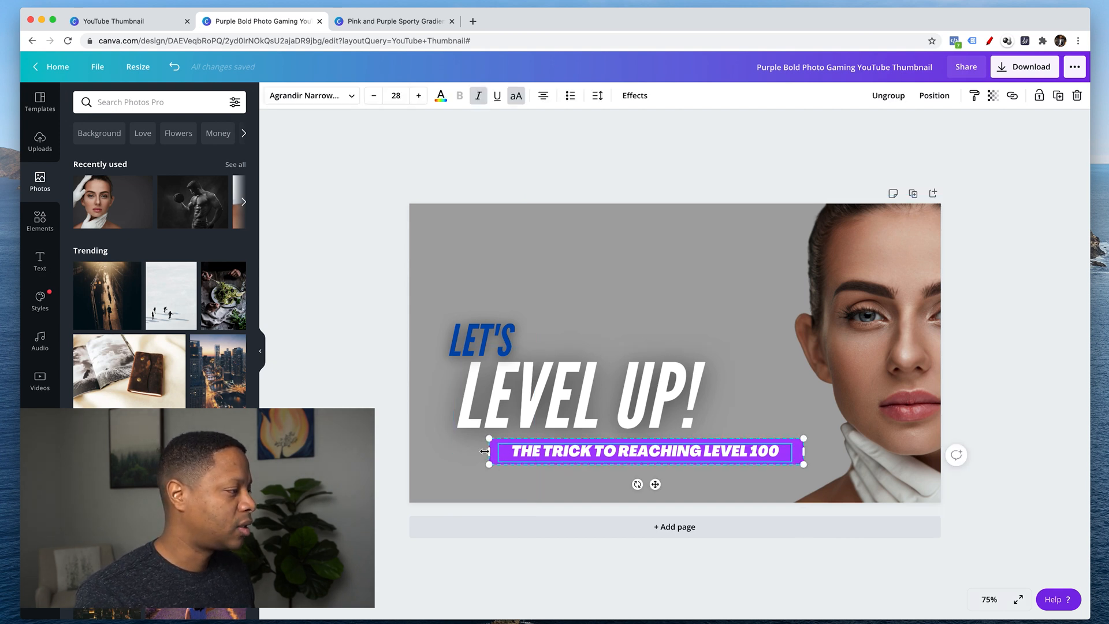
click(483, 450)
click(495, 457)
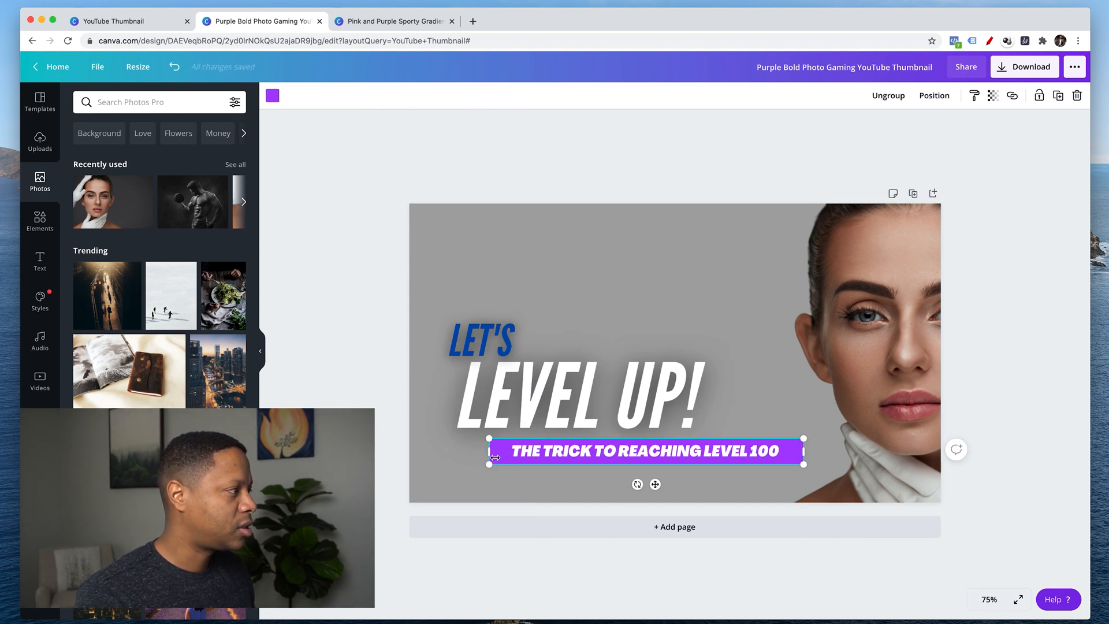
click(272, 96)
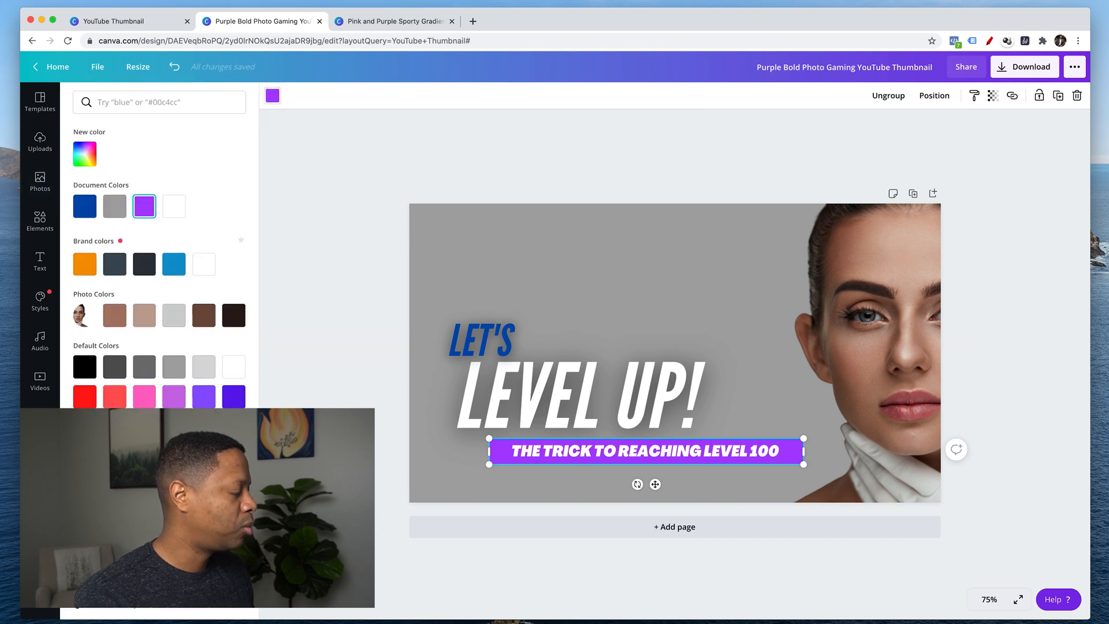
click(85, 206)
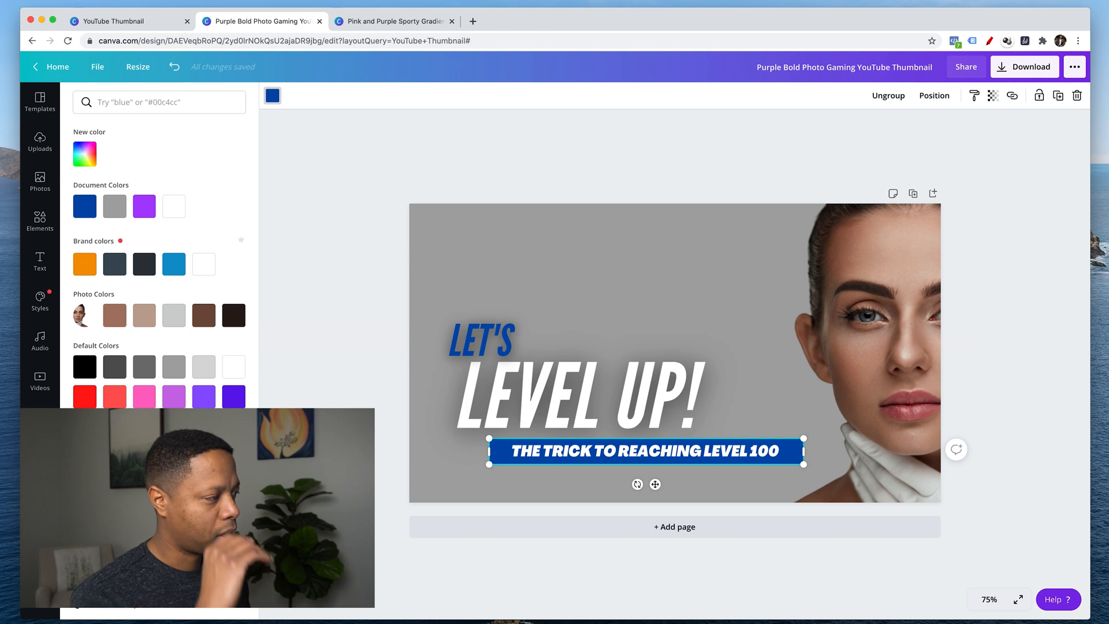
Move the woman's cutout partly back to the left so both eyes show and it meets the end of the blue bar
click(622, 321)
drag(624, 320, 558, 319)
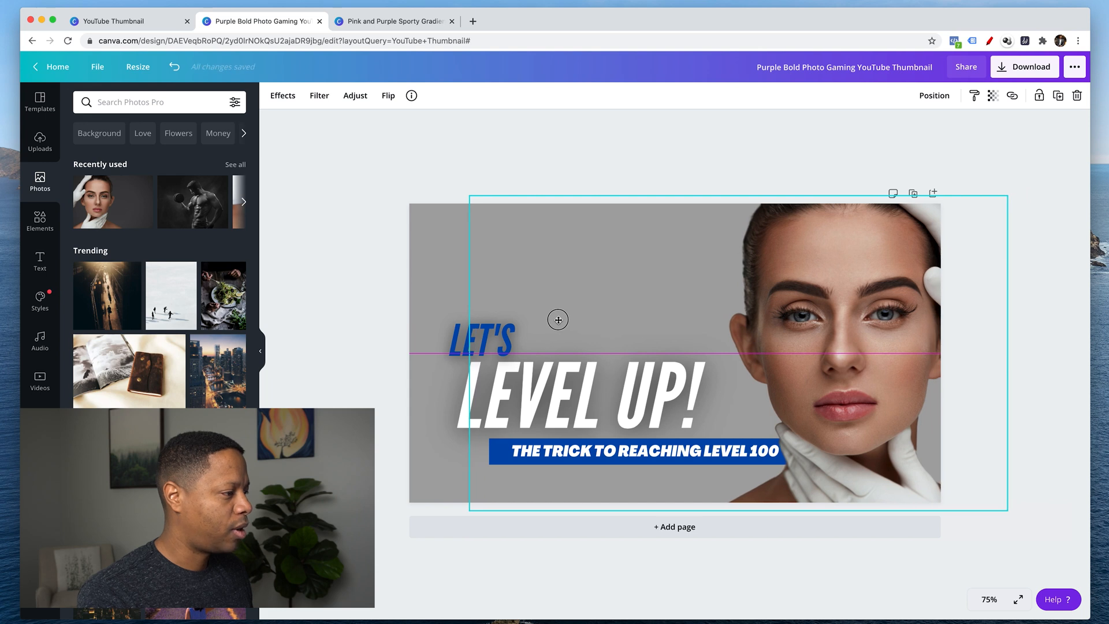
click(335, 314)
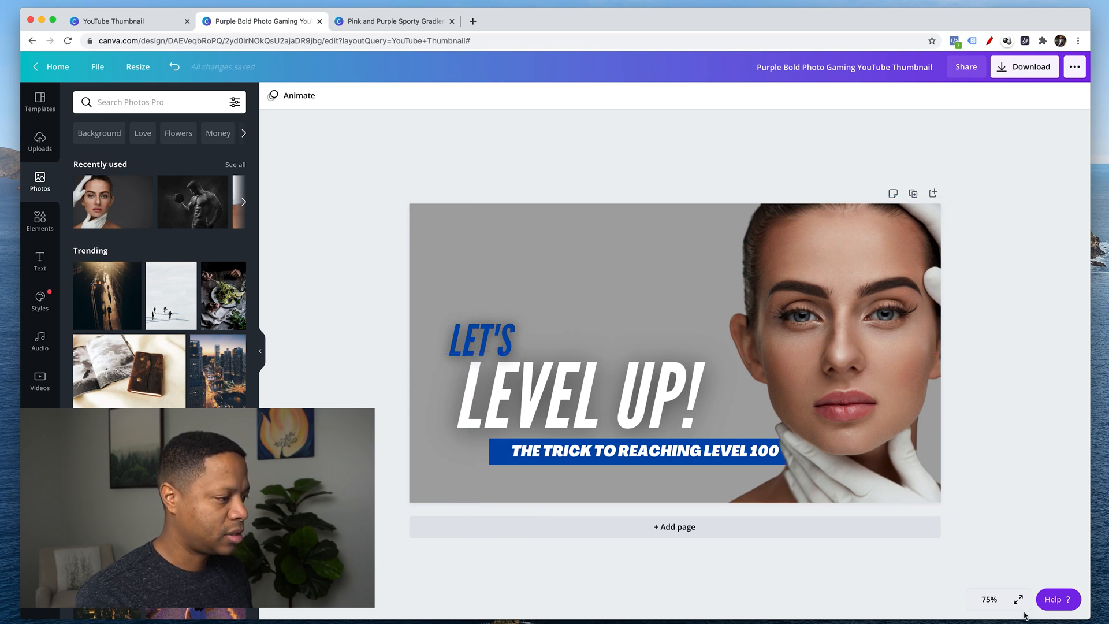
Check the thumbnail's readability at 10% and 25% zoom, and return to 75%
click(993, 601)
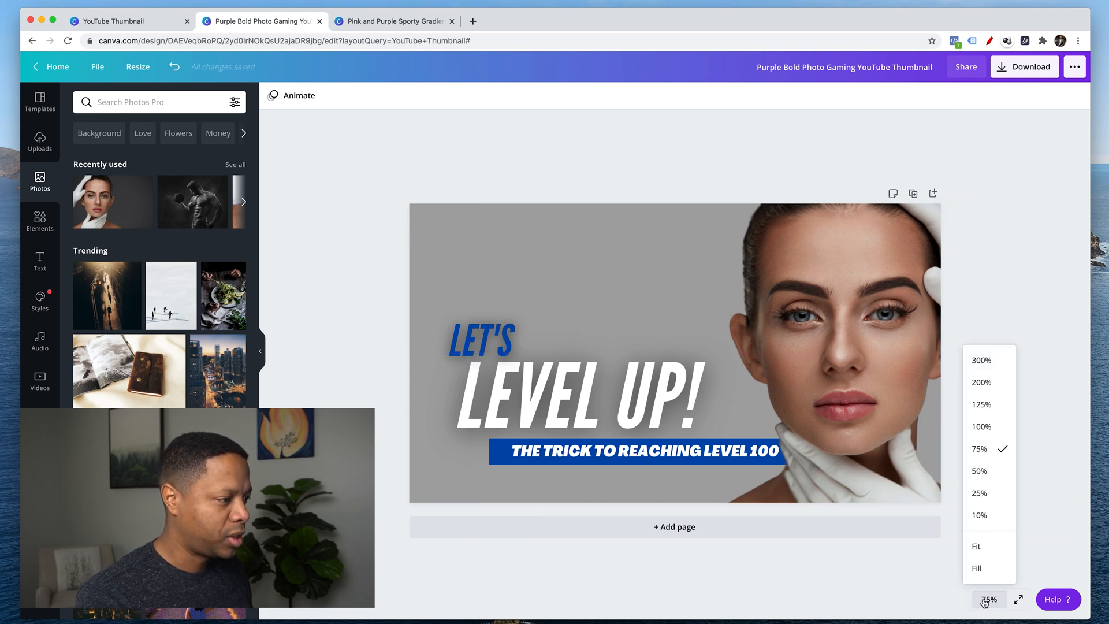
click(981, 514)
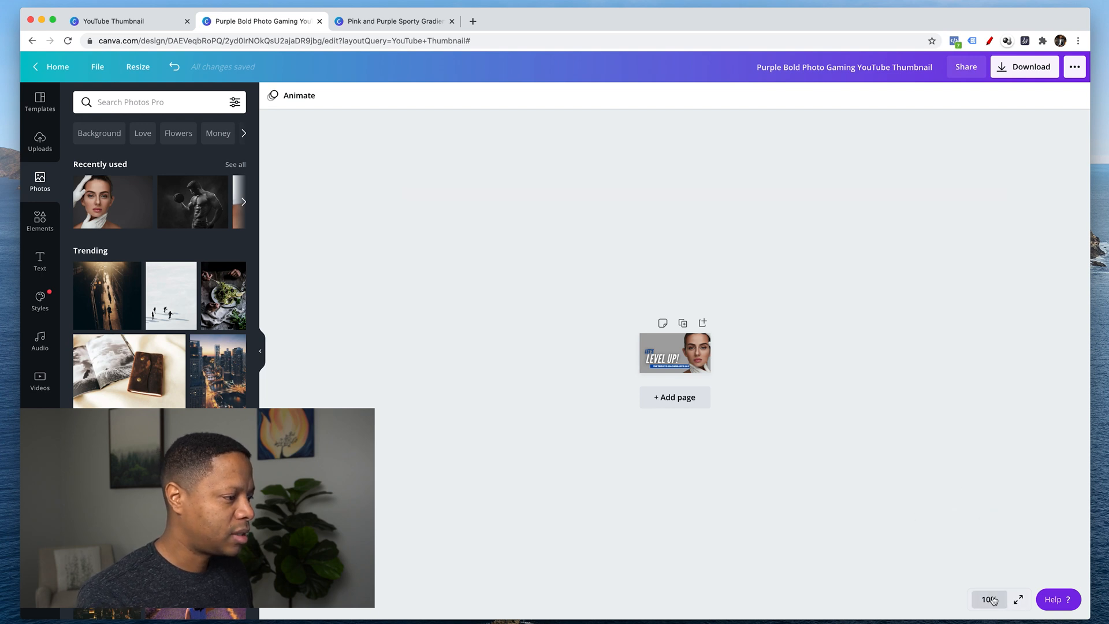
click(988, 599)
click(986, 494)
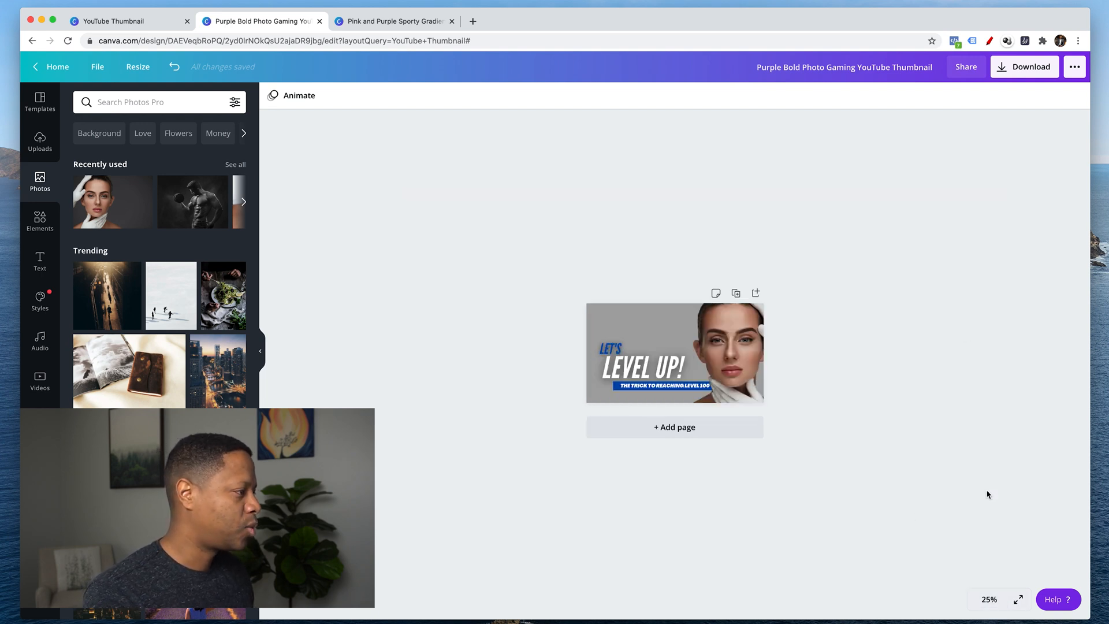
click(989, 599)
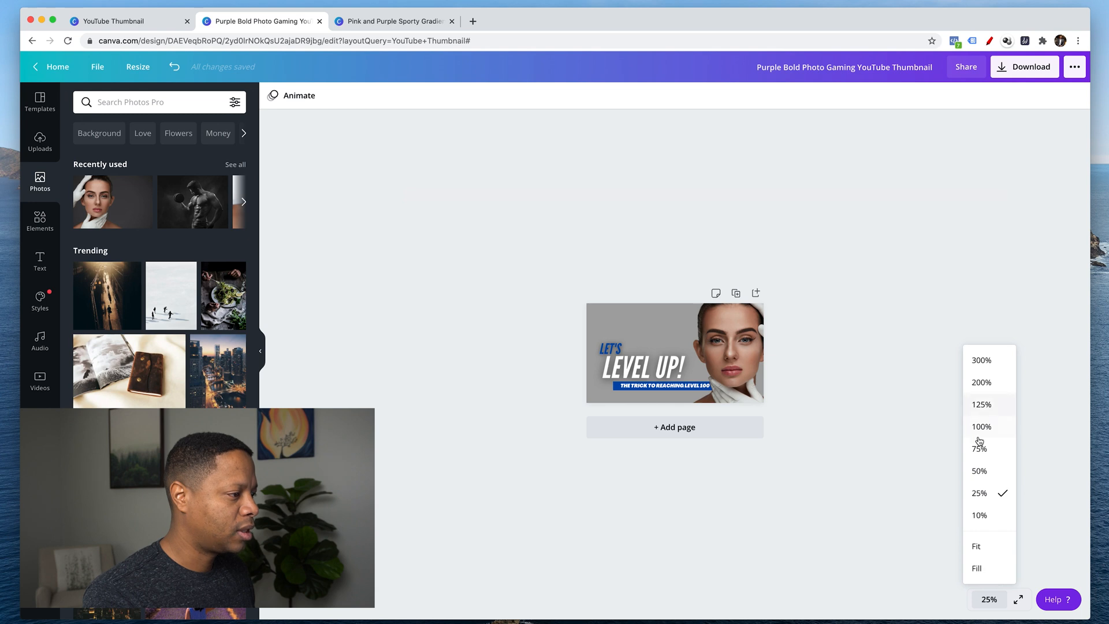
click(980, 449)
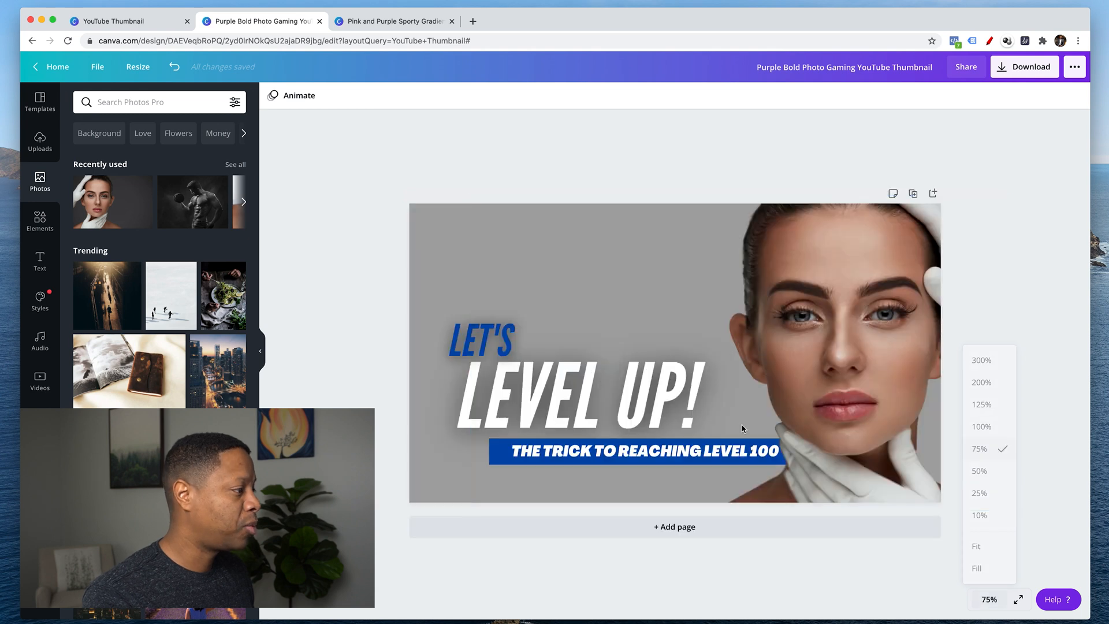
Search the elements for "gradient" and add the purple gradient that fades to transparency to the thumbnail
click(39, 218)
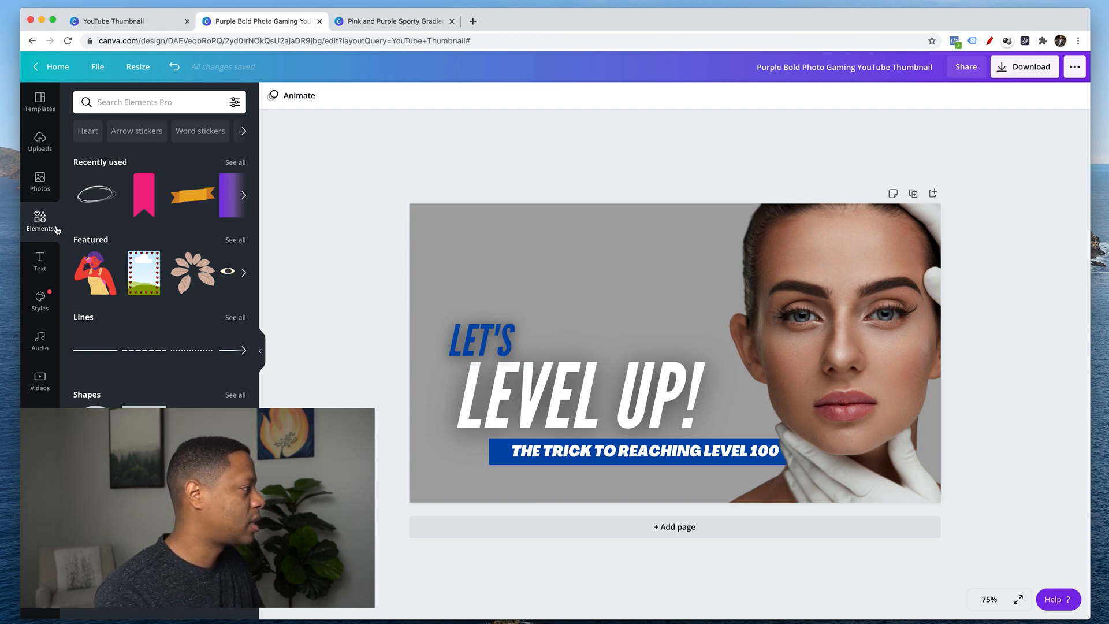
click(157, 104)
text(gradient)
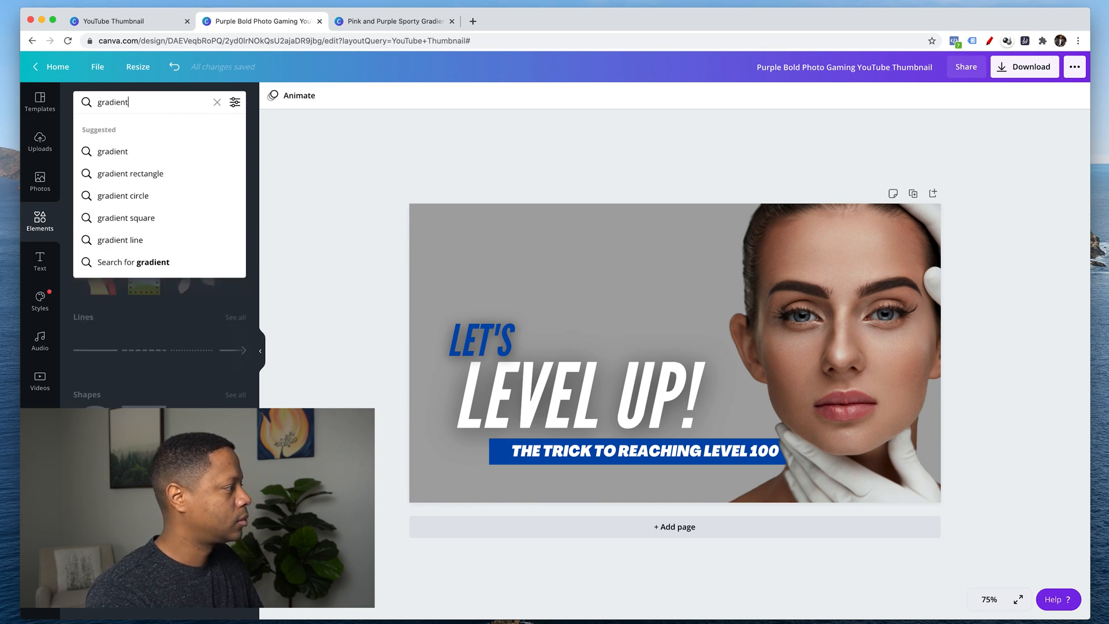
key(Return)
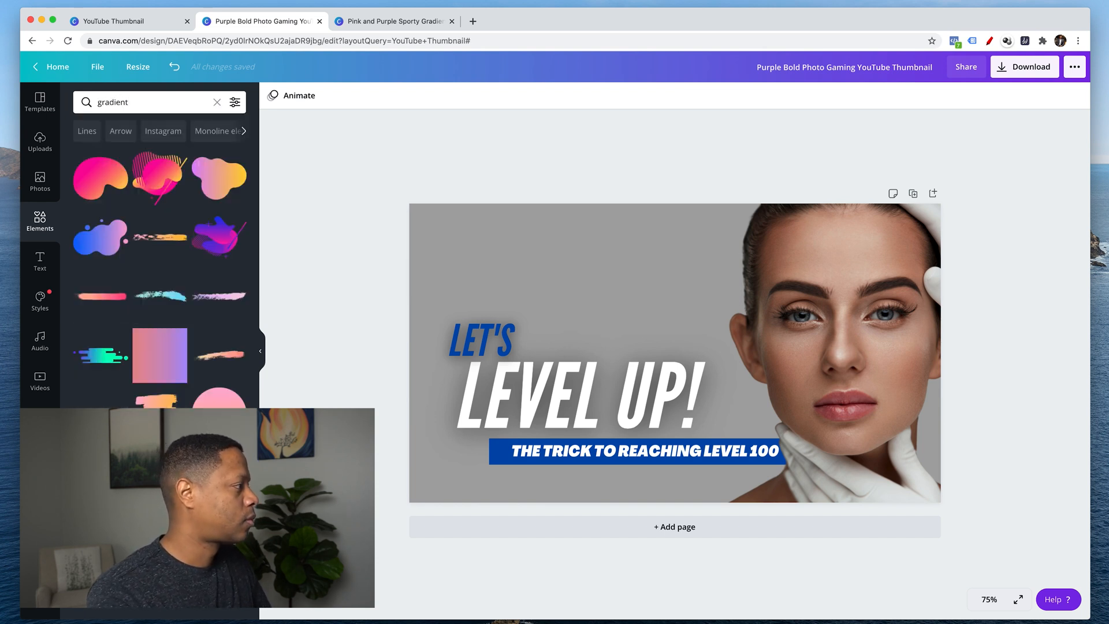
scroll(173, 289, down, 15)
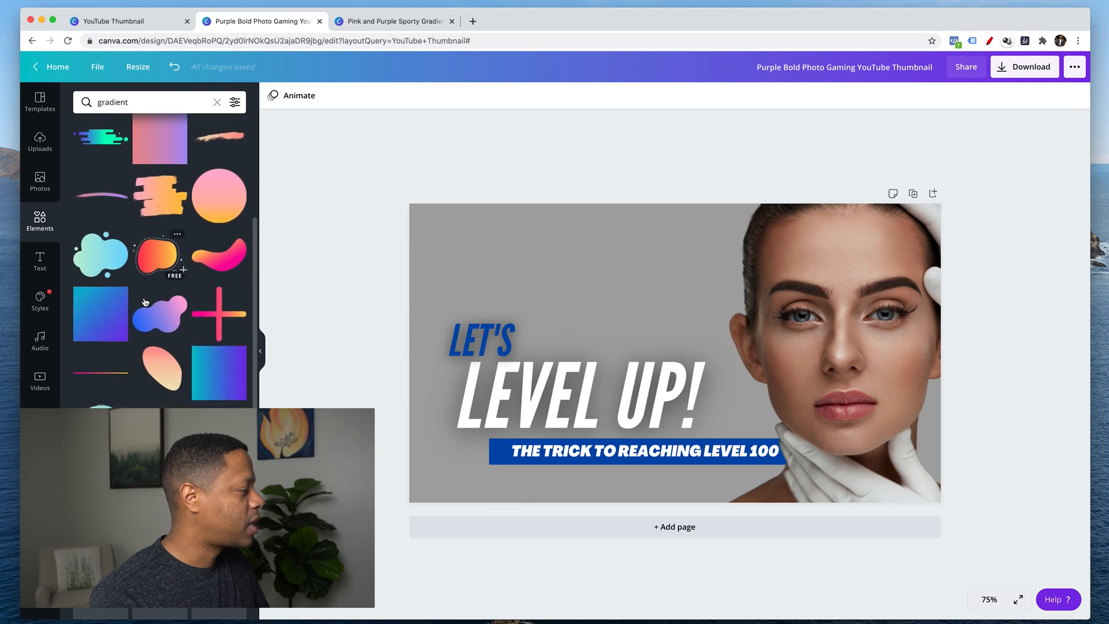
scroll(149, 290, up, 4)
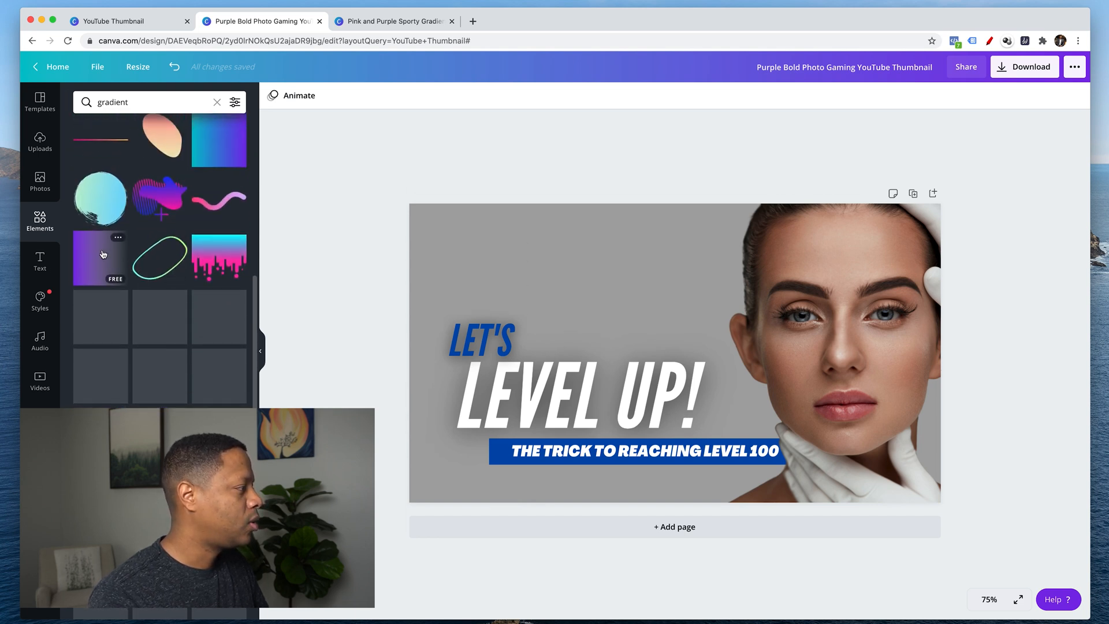
click(118, 238)
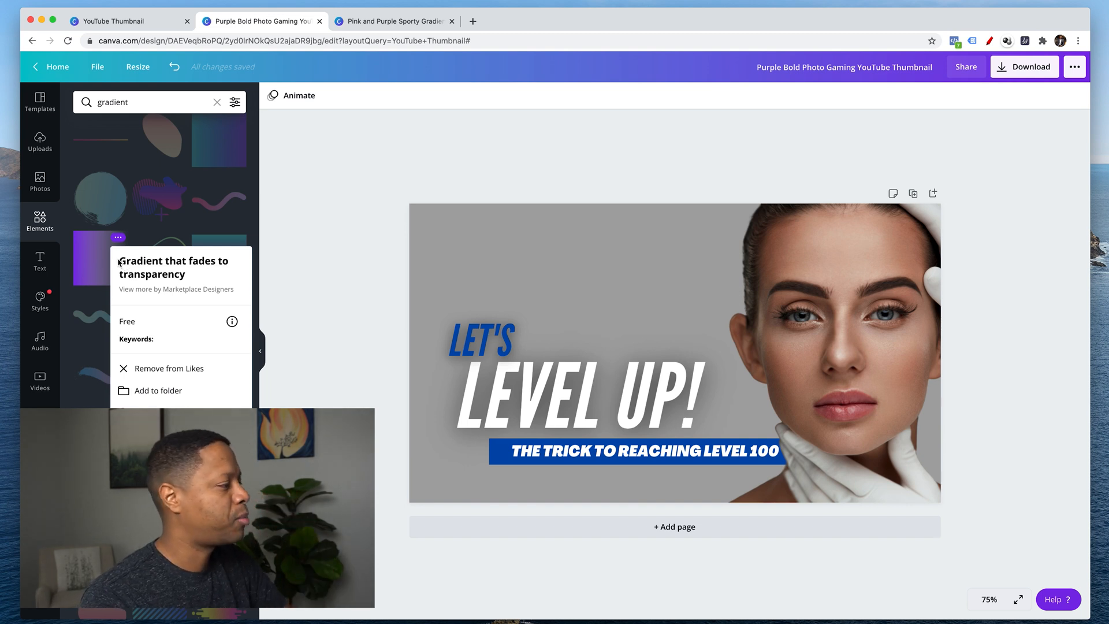
click(77, 258)
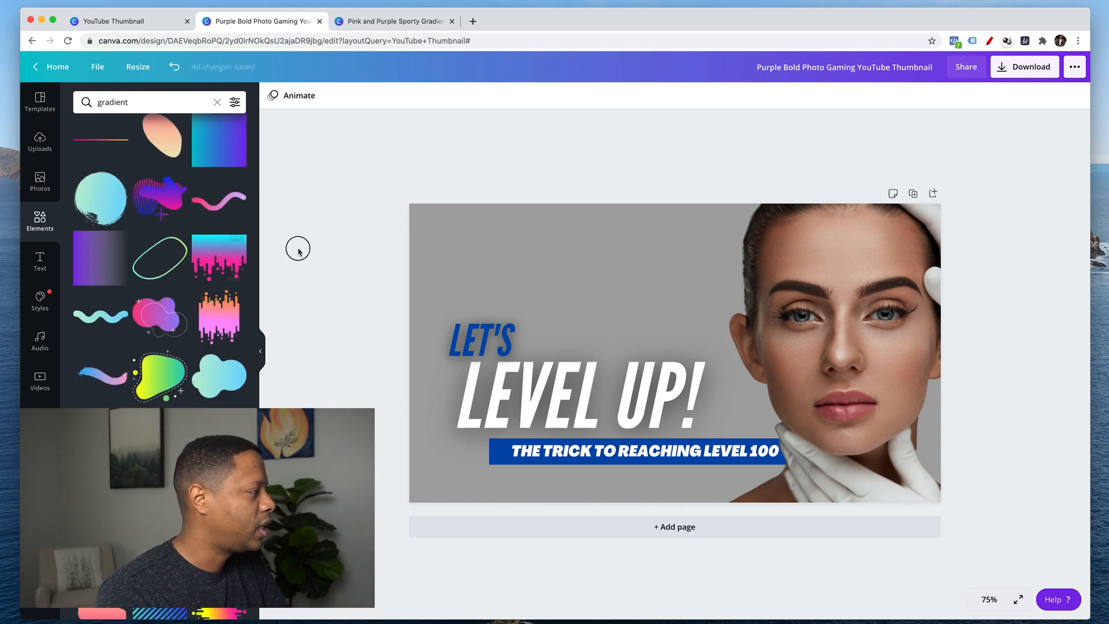
click(90, 265)
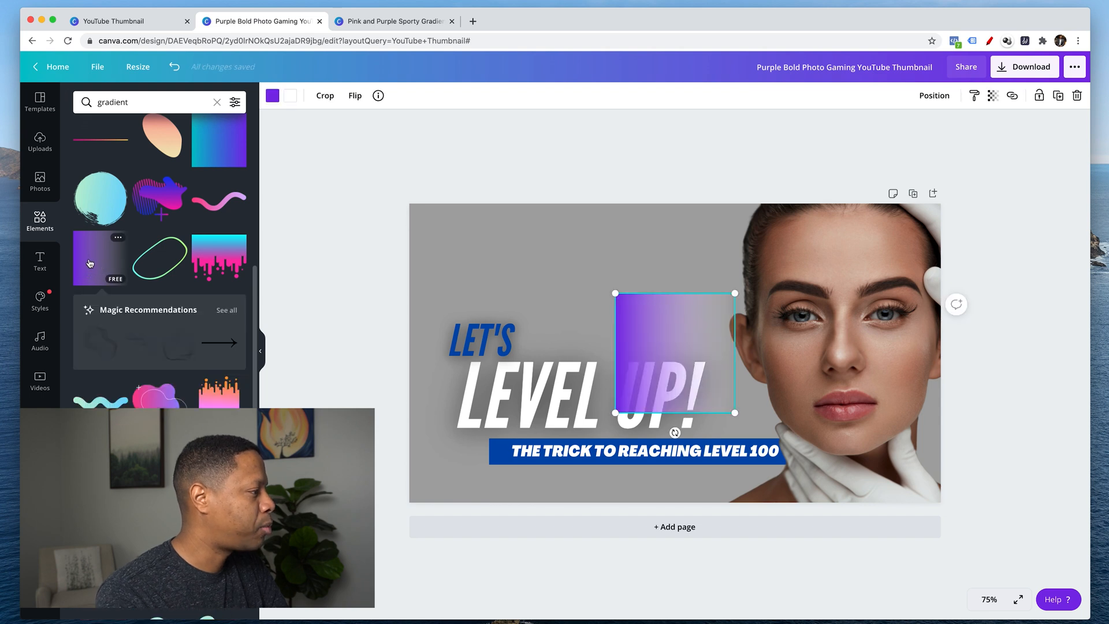
Place the gradient at the thumbnail's left edge, enlarge it to cover the full height and about two thirds of the width, and color it red
drag(622, 329, 430, 229)
drag(529, 316, 758, 552)
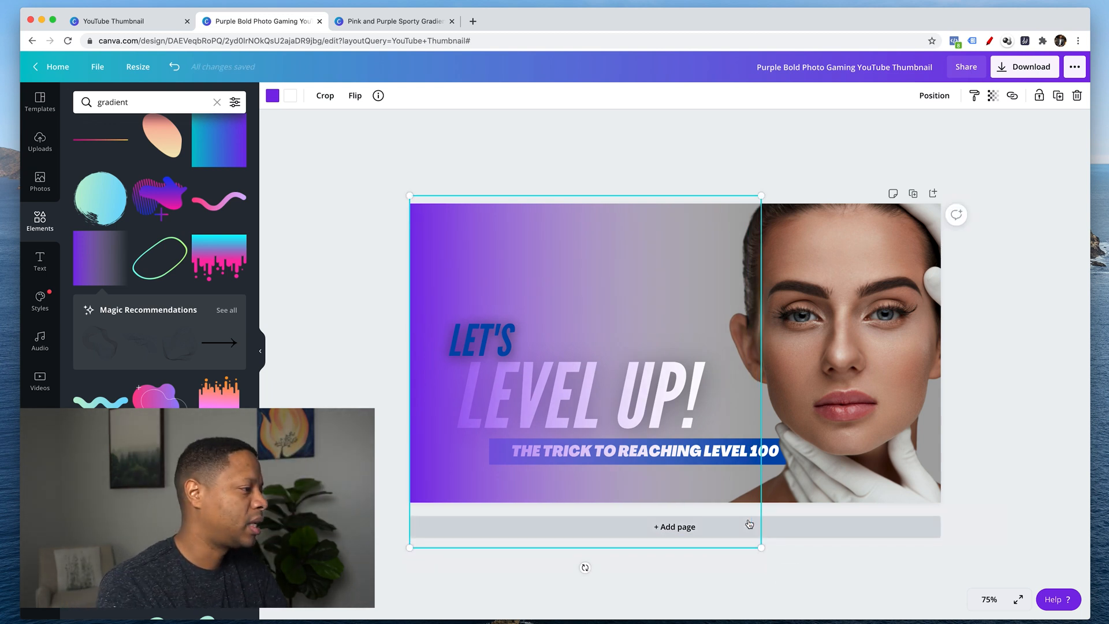
click(273, 97)
click(83, 401)
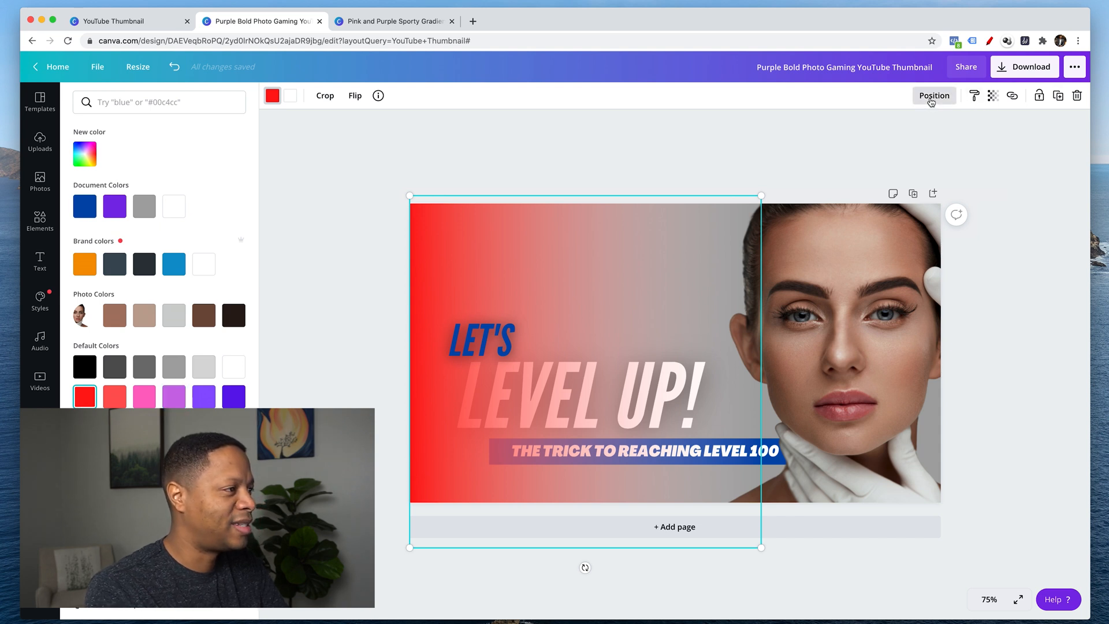
Send the gradient backward to the lowest layer, behind the texts, the blue bar and the woman's cutout
click(930, 96)
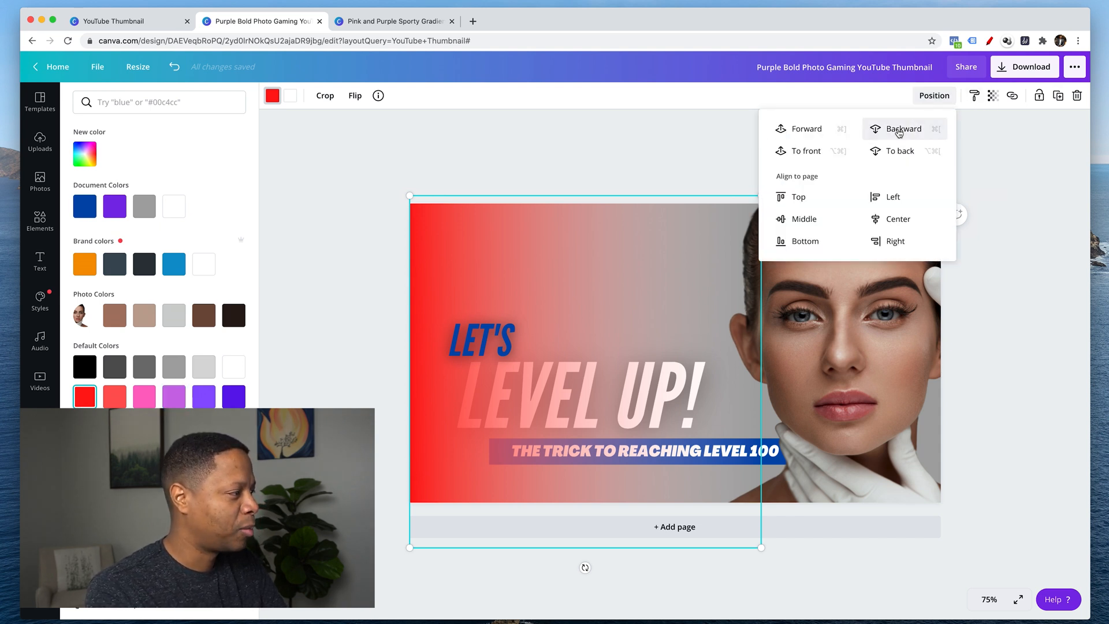
click(910, 131)
click(911, 132)
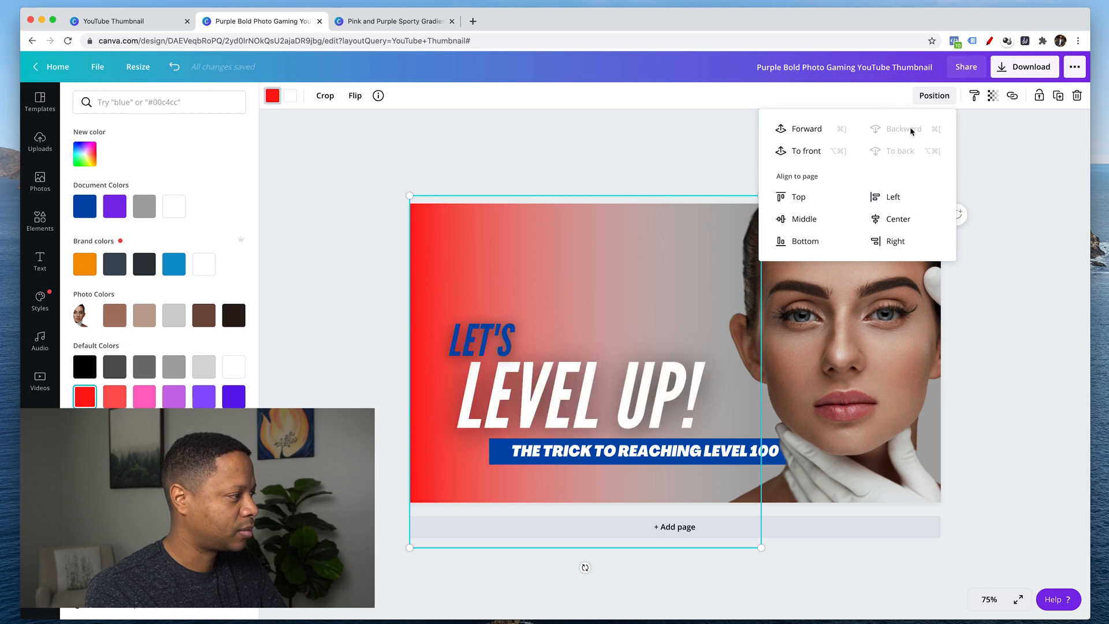
click(624, 135)
click(619, 133)
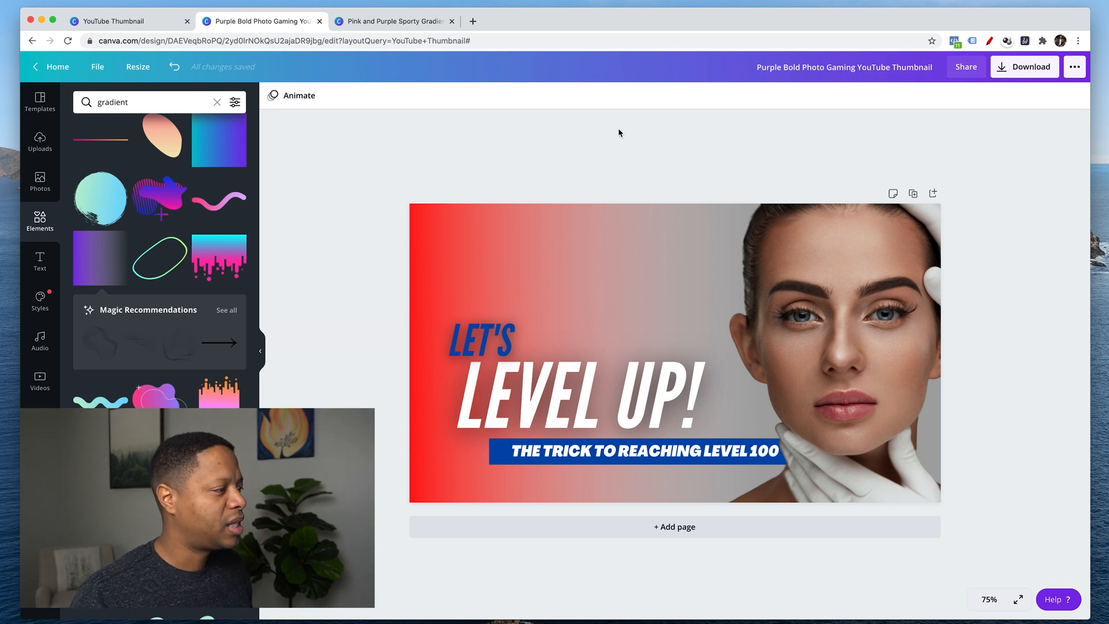
Change the gradient's color to orange
click(437, 209)
click(272, 95)
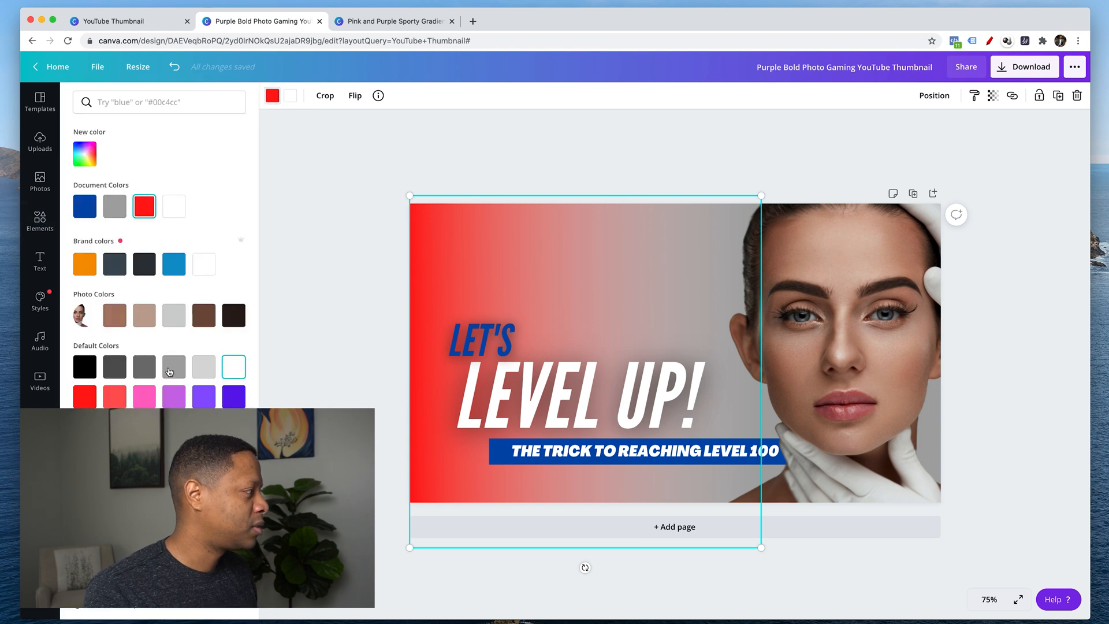
click(234, 456)
click(295, 359)
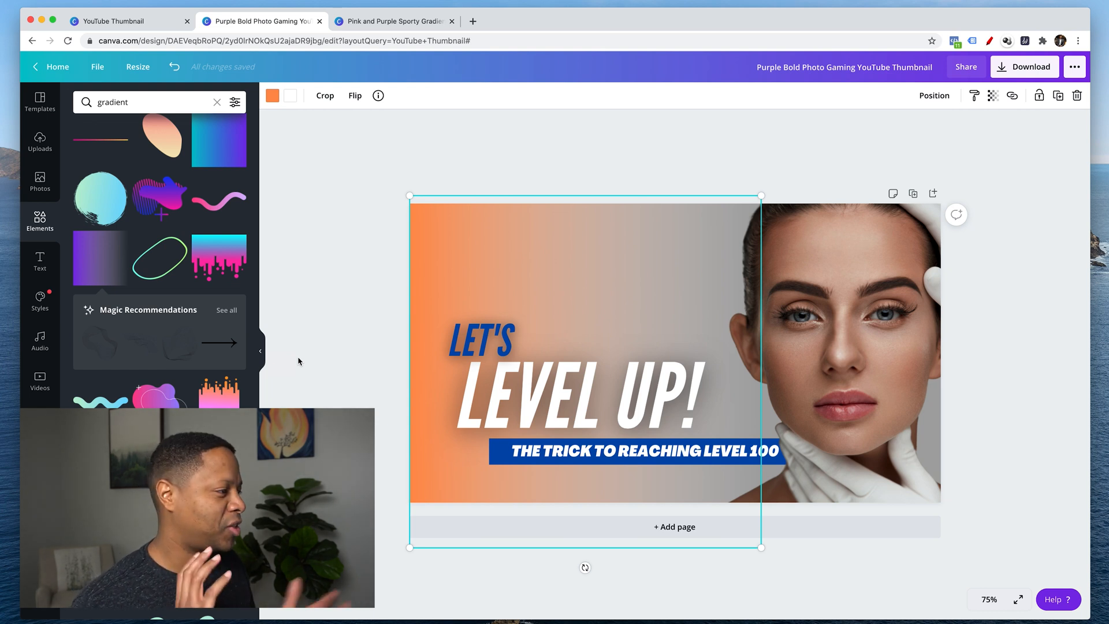
Check the finished thumbnail's look at 25% zoom
click(1066, 356)
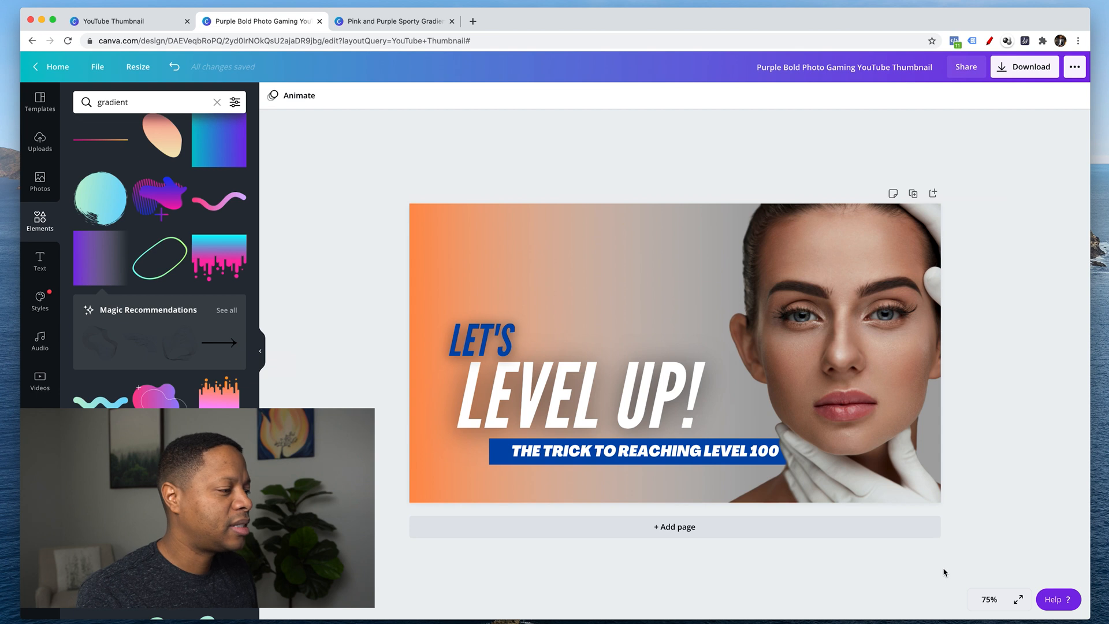
click(987, 600)
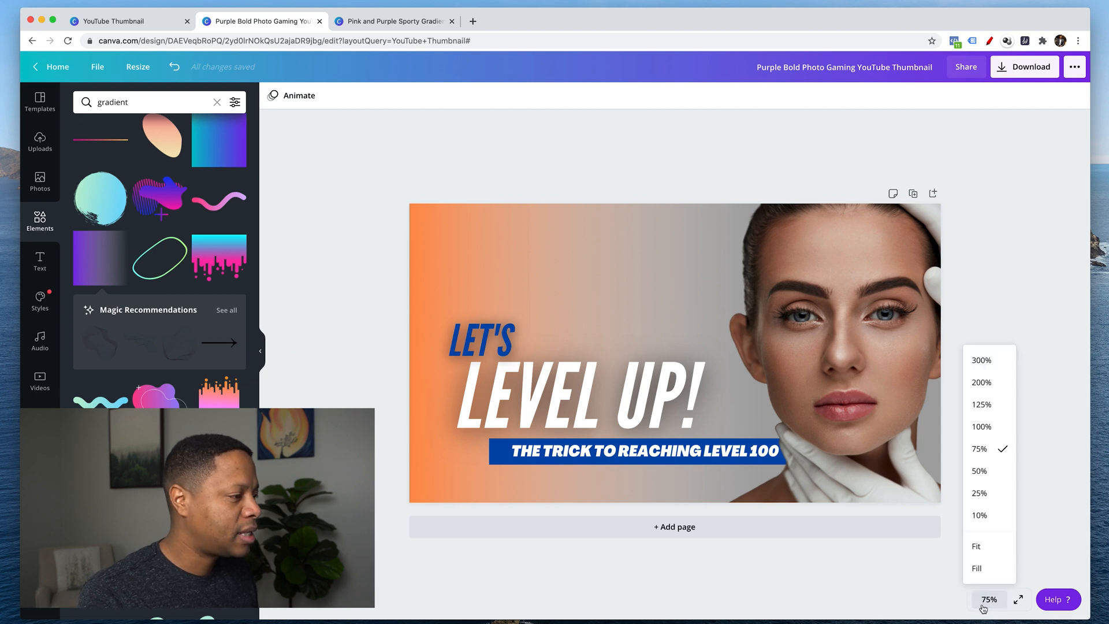
click(989, 494)
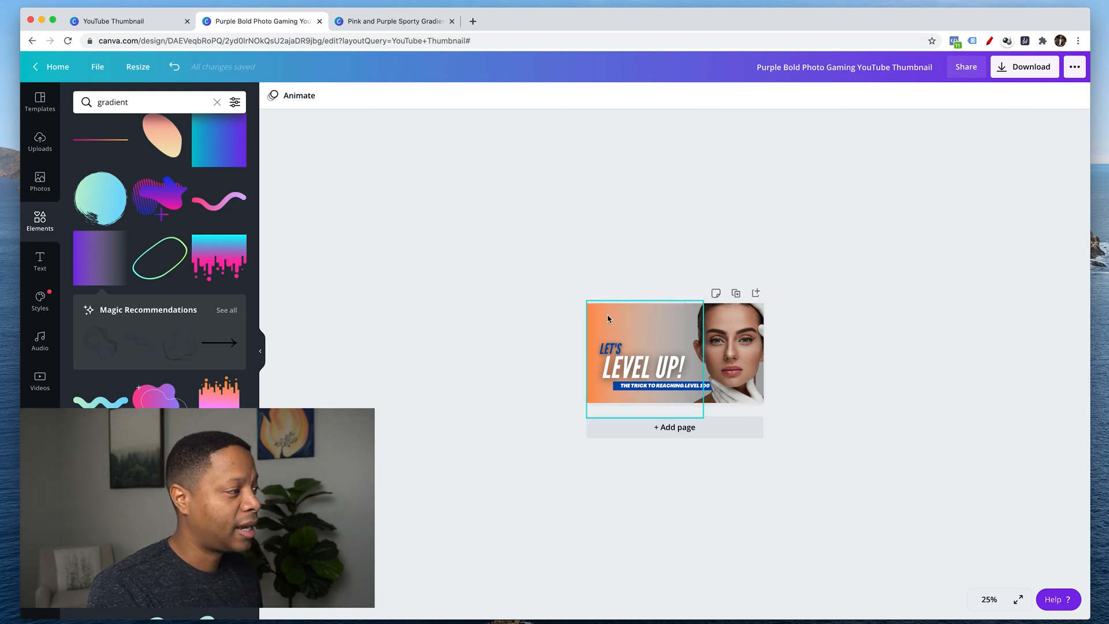
Open the download settings, review the available file types and keep PNG
click(1021, 67)
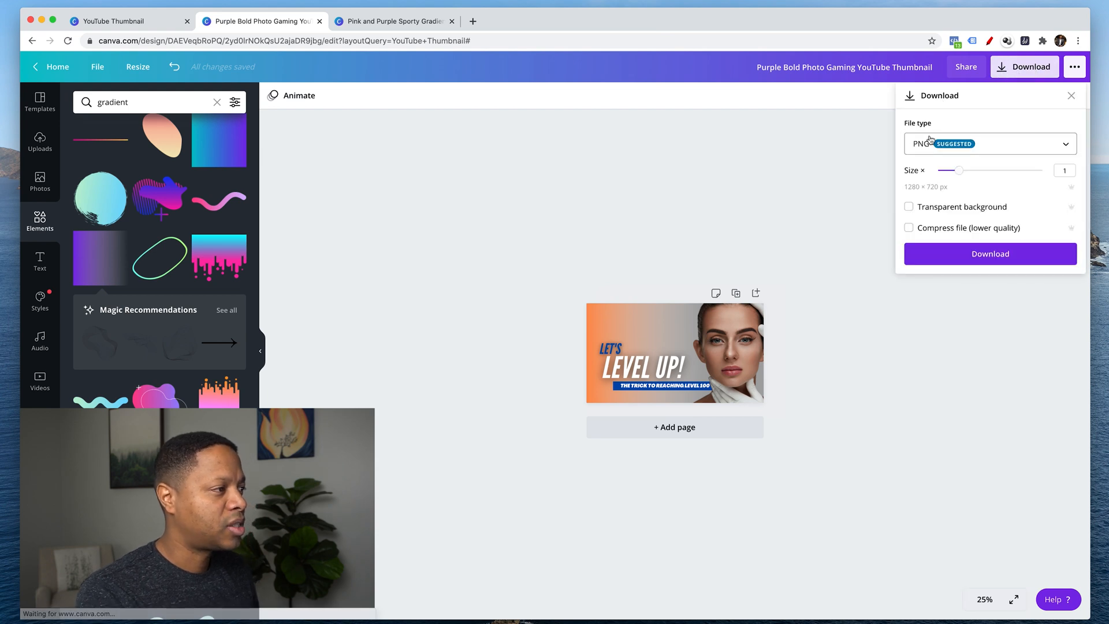
click(910, 145)
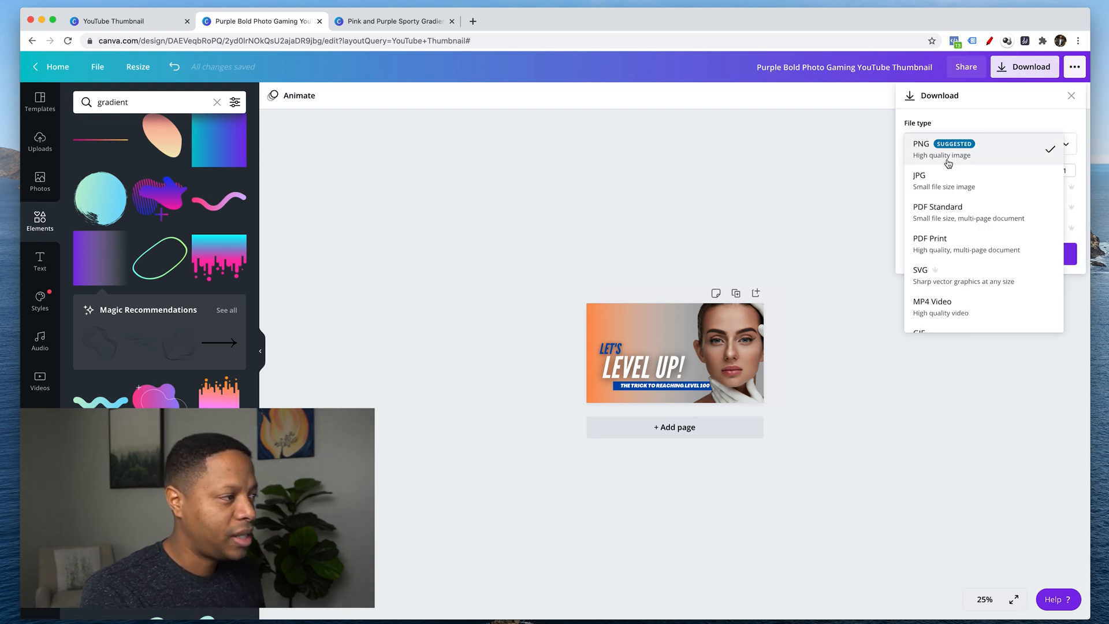
scroll(960, 305, down, 1)
scroll(958, 285, up, 1)
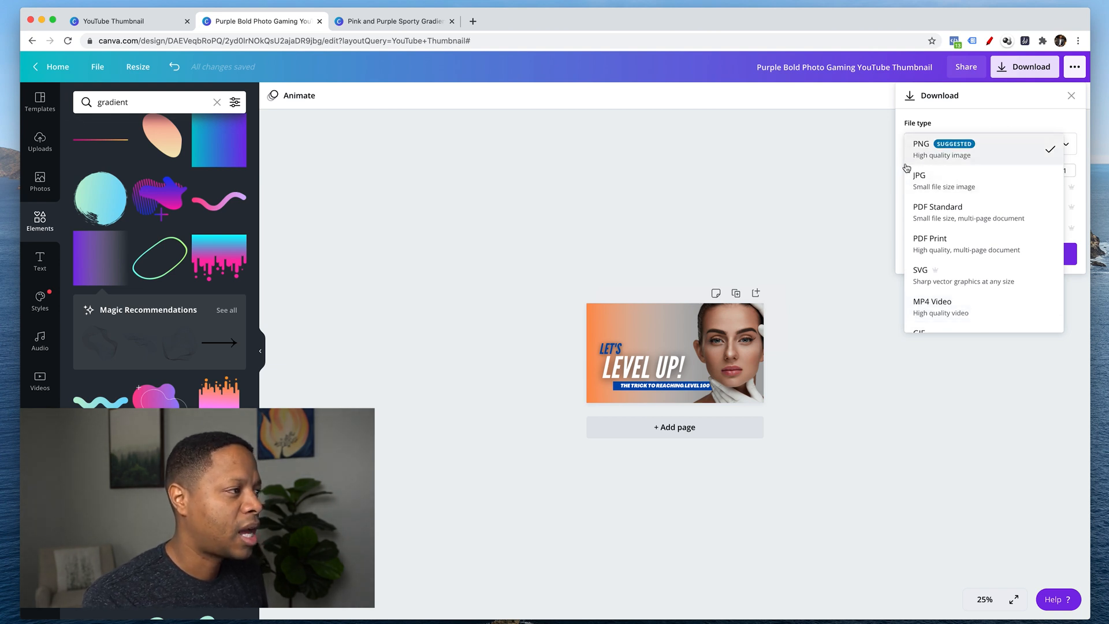
click(982, 113)
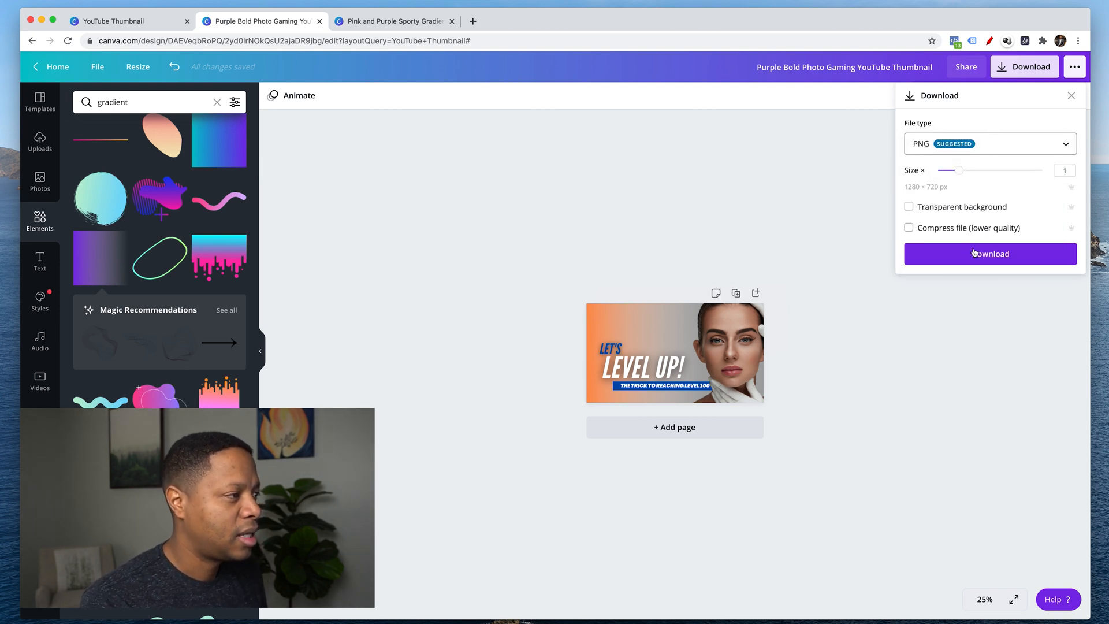